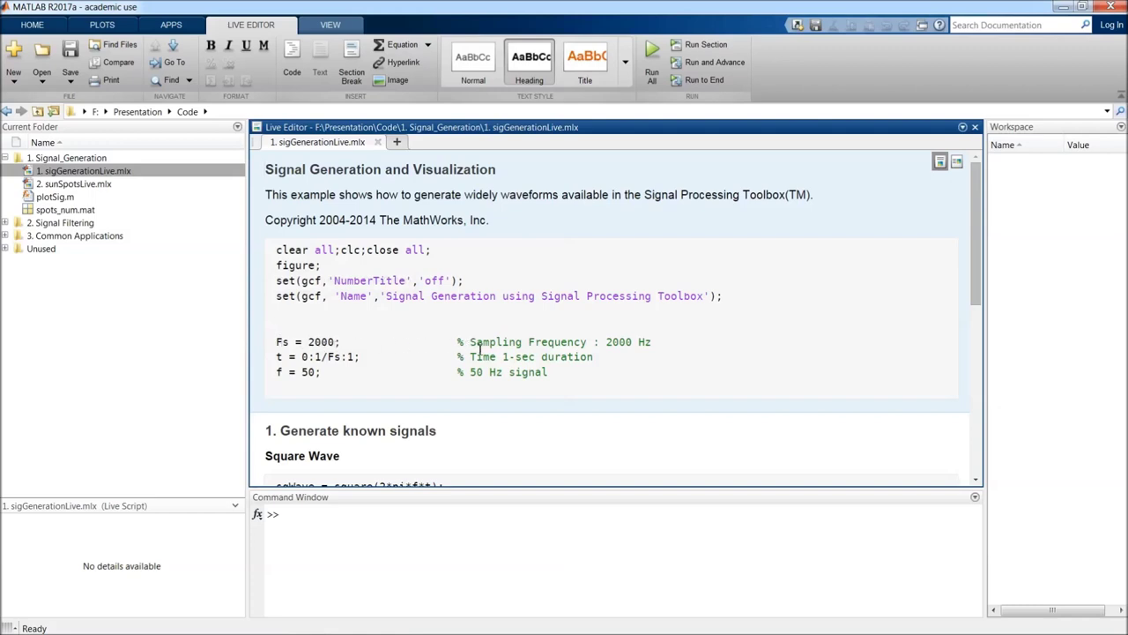
Plot the square, sawtooth, sine and chirp signals and show them in a separate figure window
scroll(524, 357, down, 2)
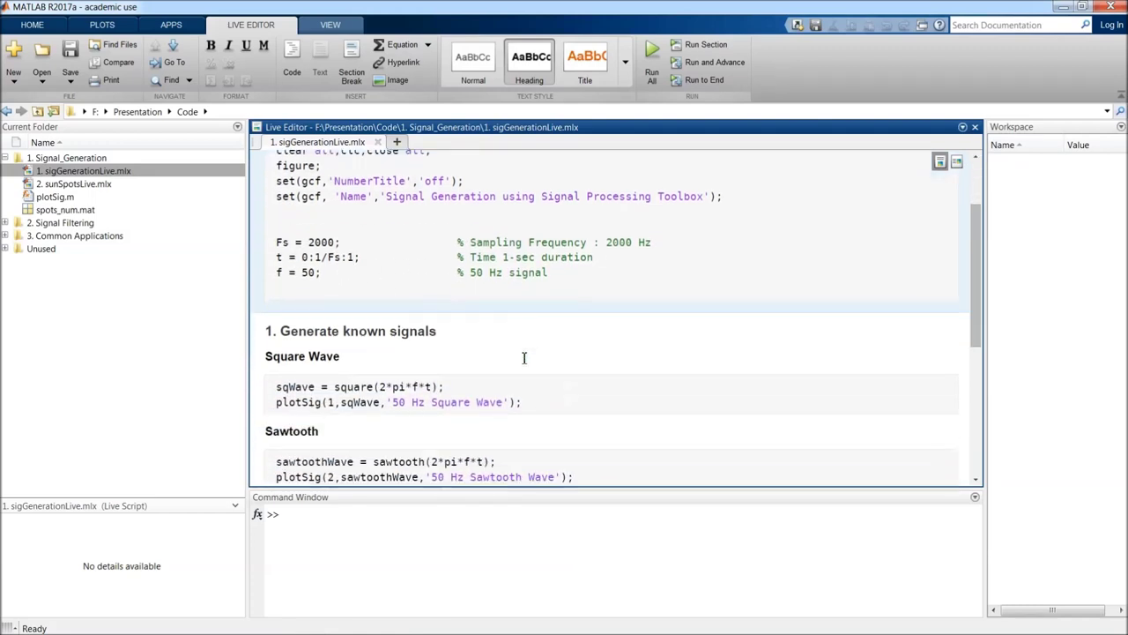
scroll(524, 357, down, 2)
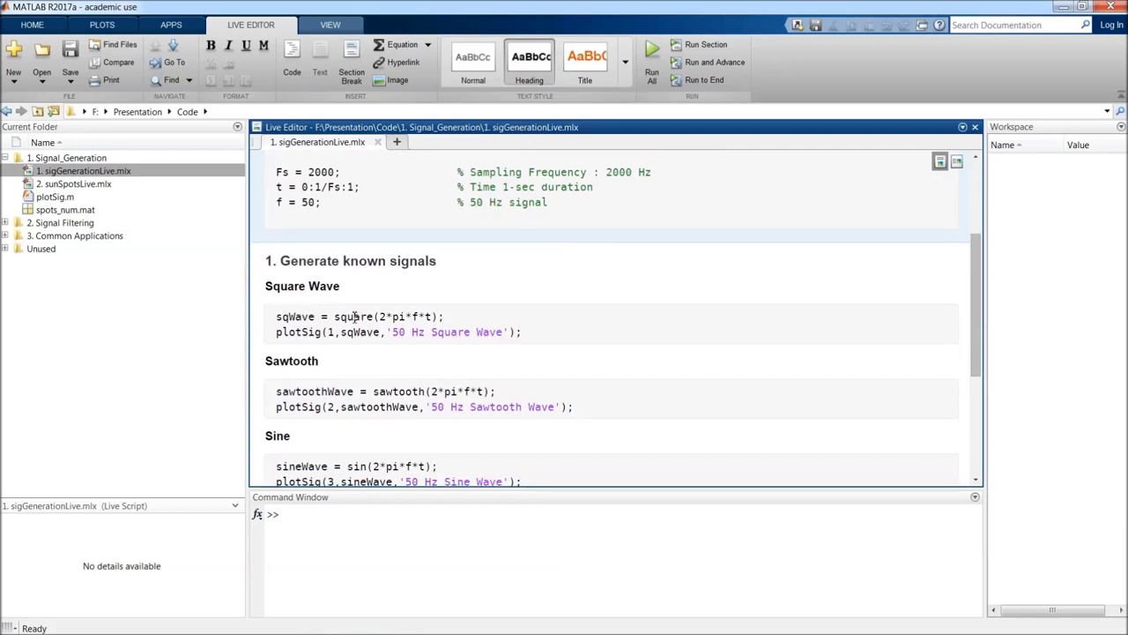
scroll(406, 353, down, 2)
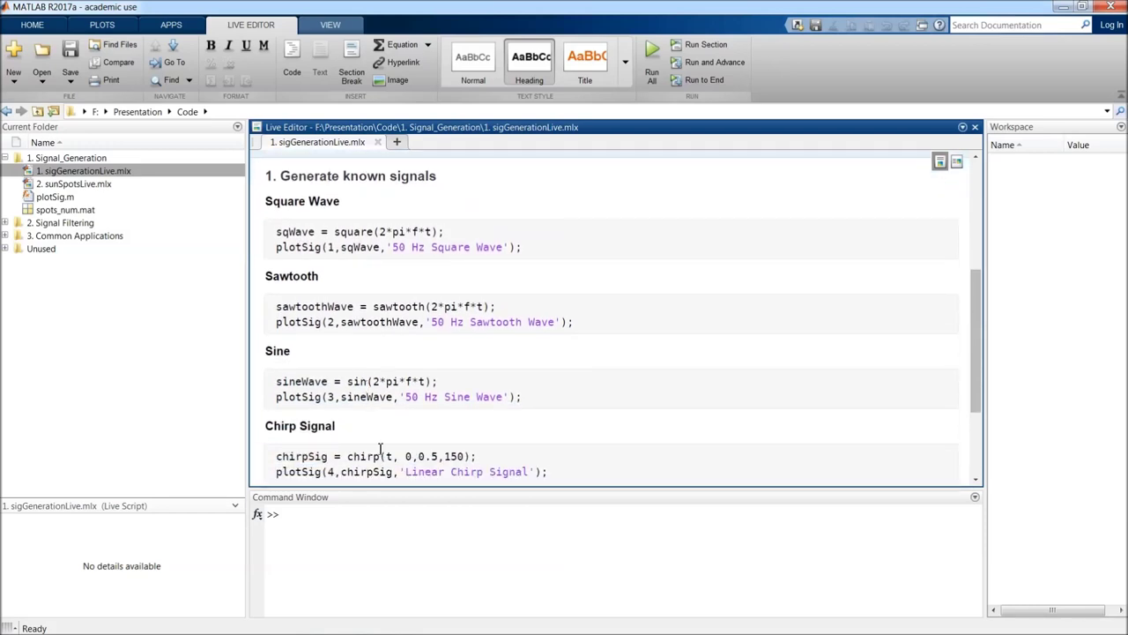
click(679, 63)
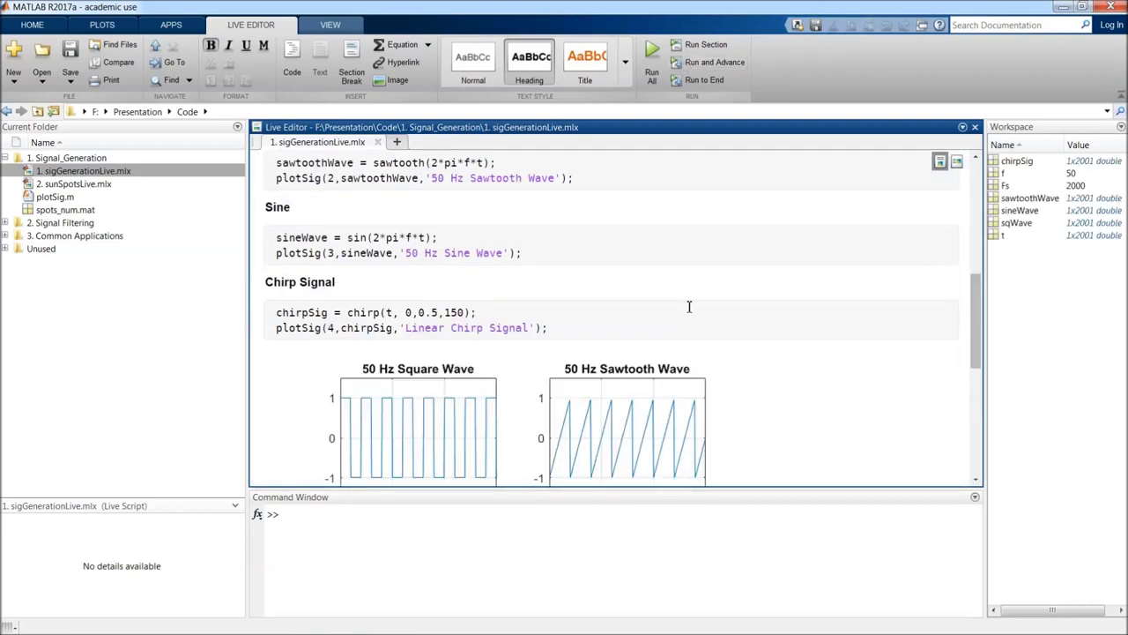
scroll(688, 307, down, 4)
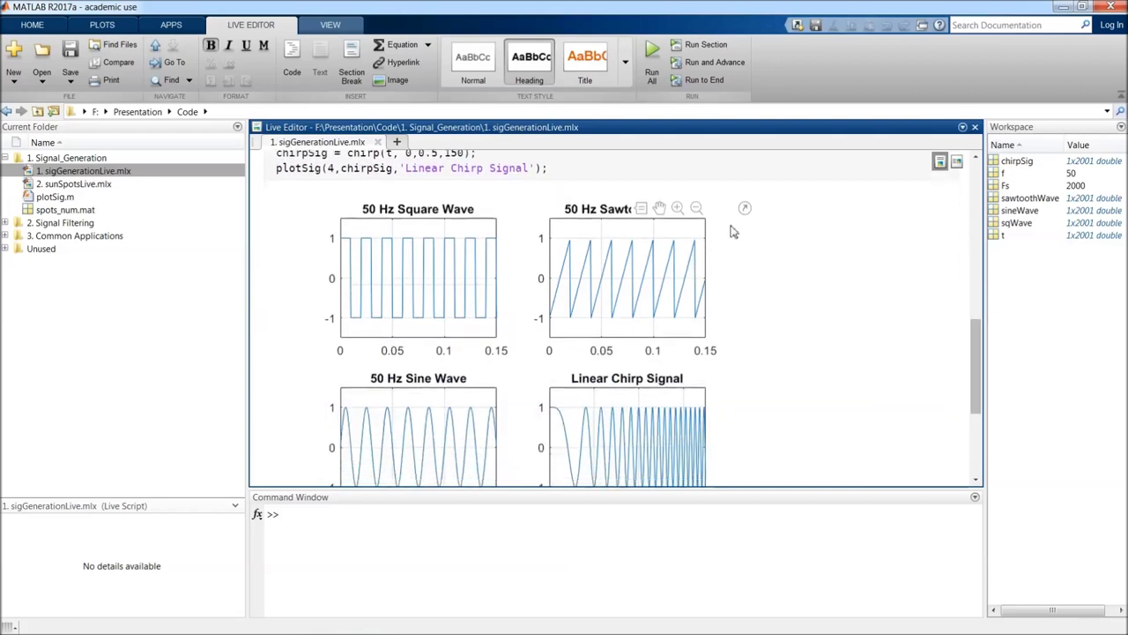
click(746, 202)
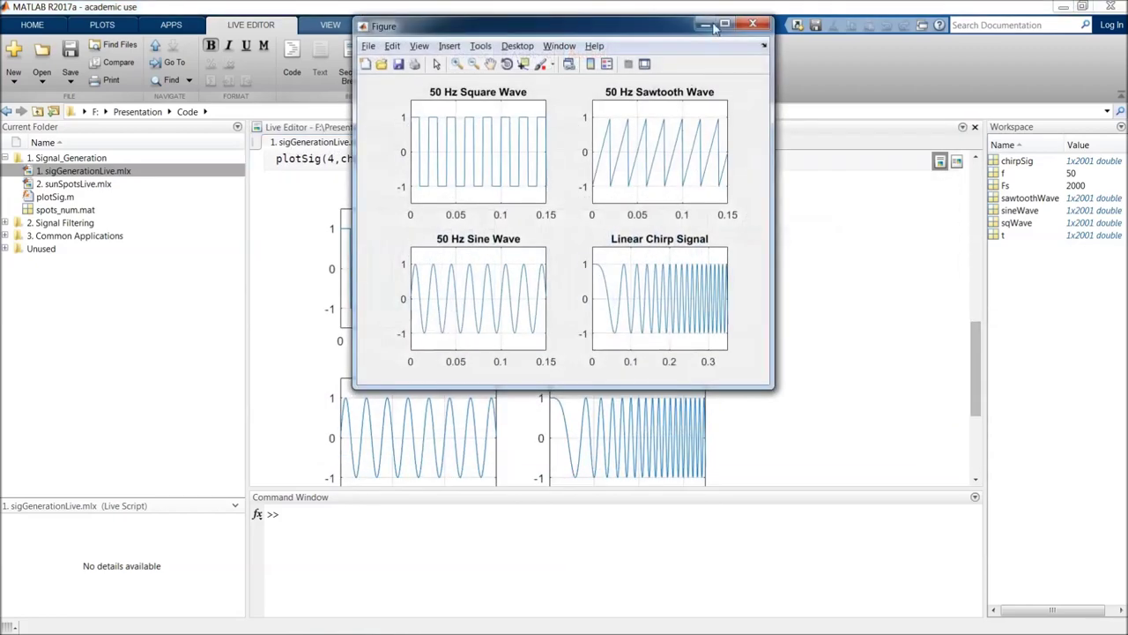
Maximize the signal plots figure, close it, and scroll to section 2, Frequency analysis
click(728, 16)
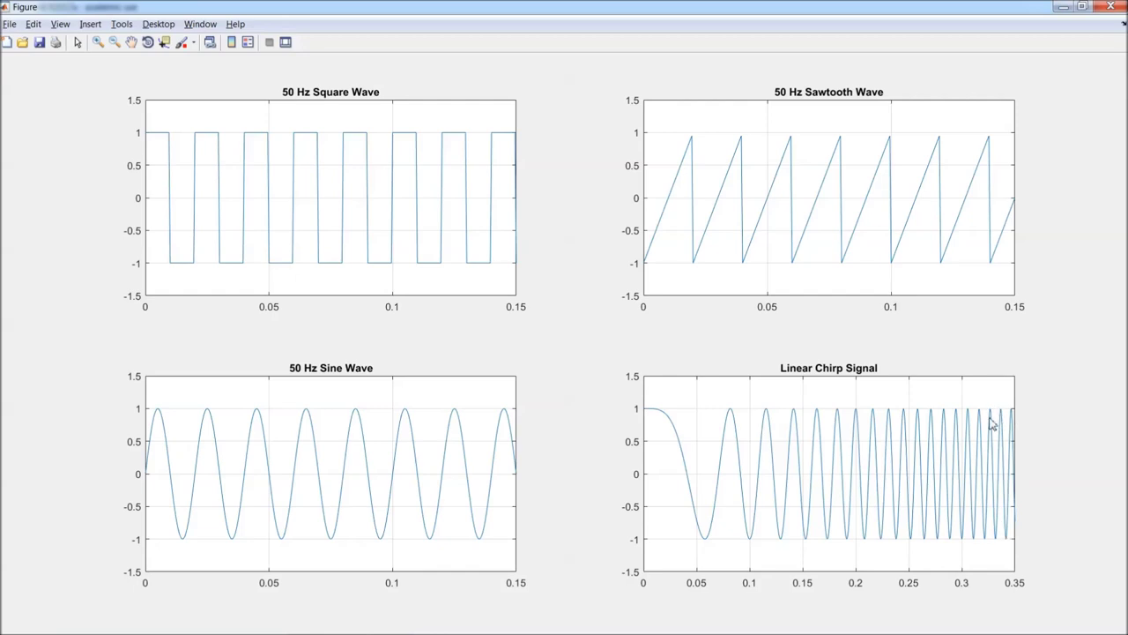
click(1109, 6)
scroll(329, 411, down, 5)
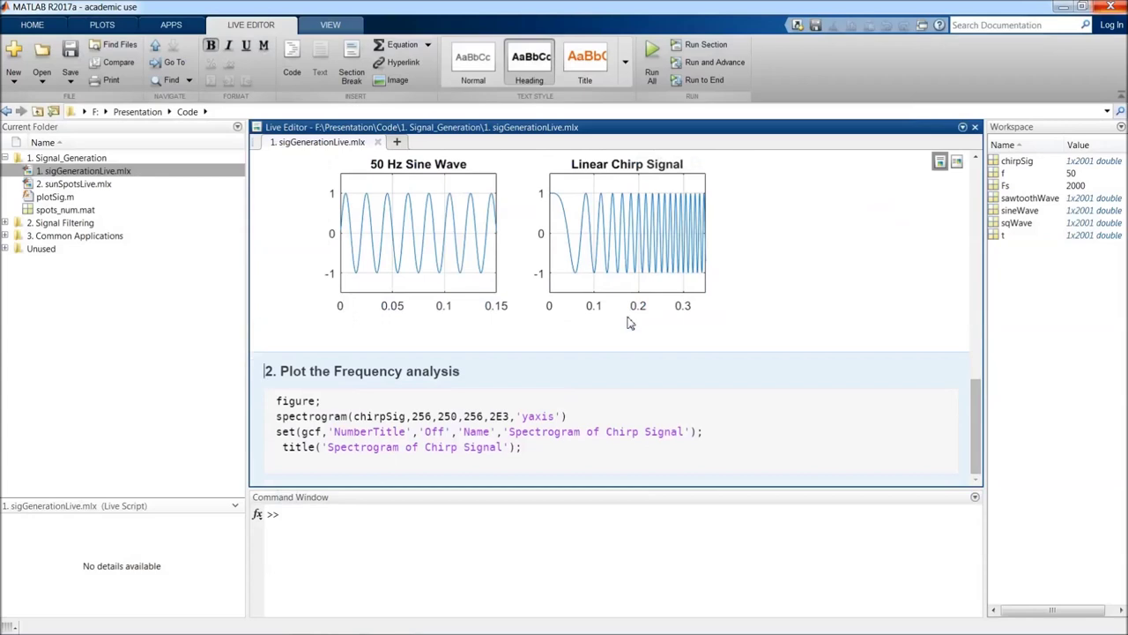
Run the frequency analysis section and view the chirp spectrogram in a maximized figure window
click(683, 66)
scroll(653, 342, down, 4)
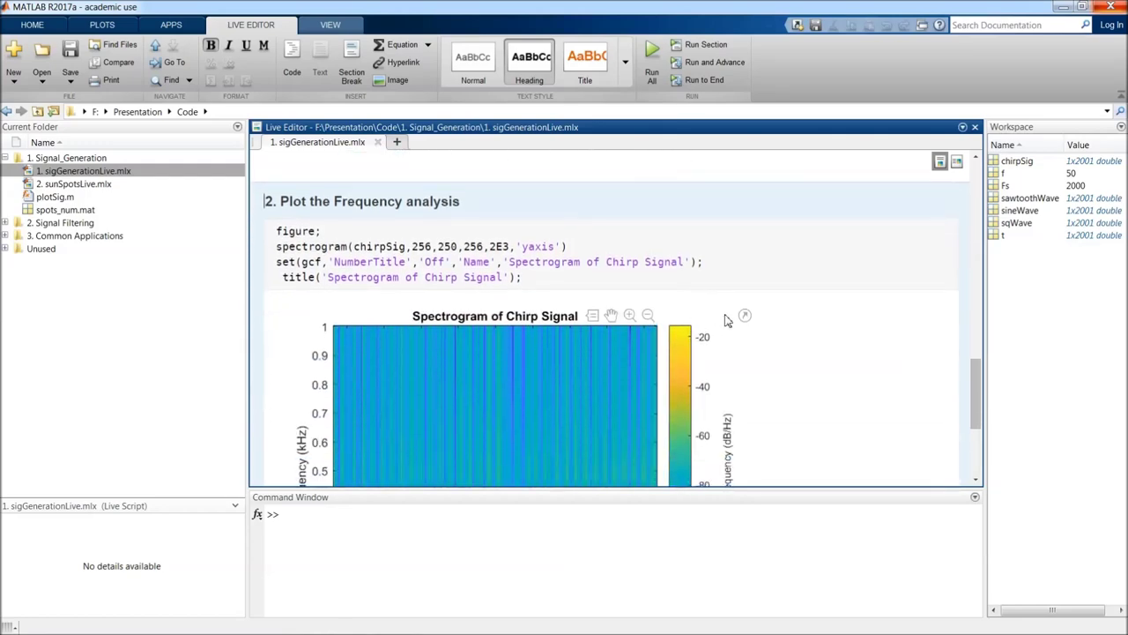
click(745, 316)
click(724, 24)
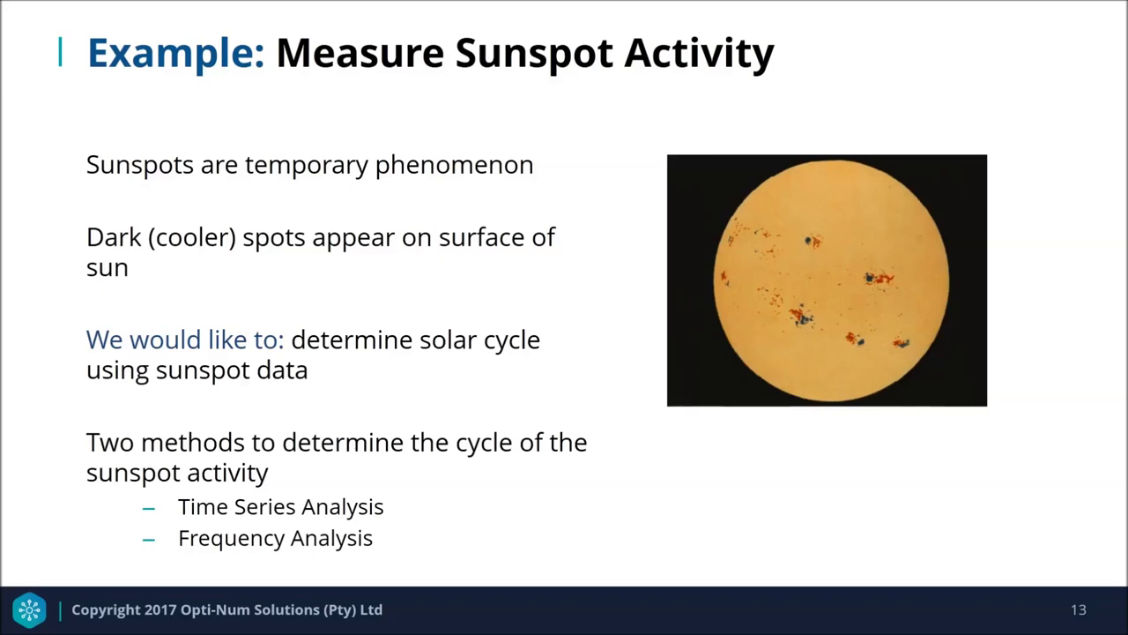
Switch back to the MATLAB live script from the slideshow
key(alt+Tab)
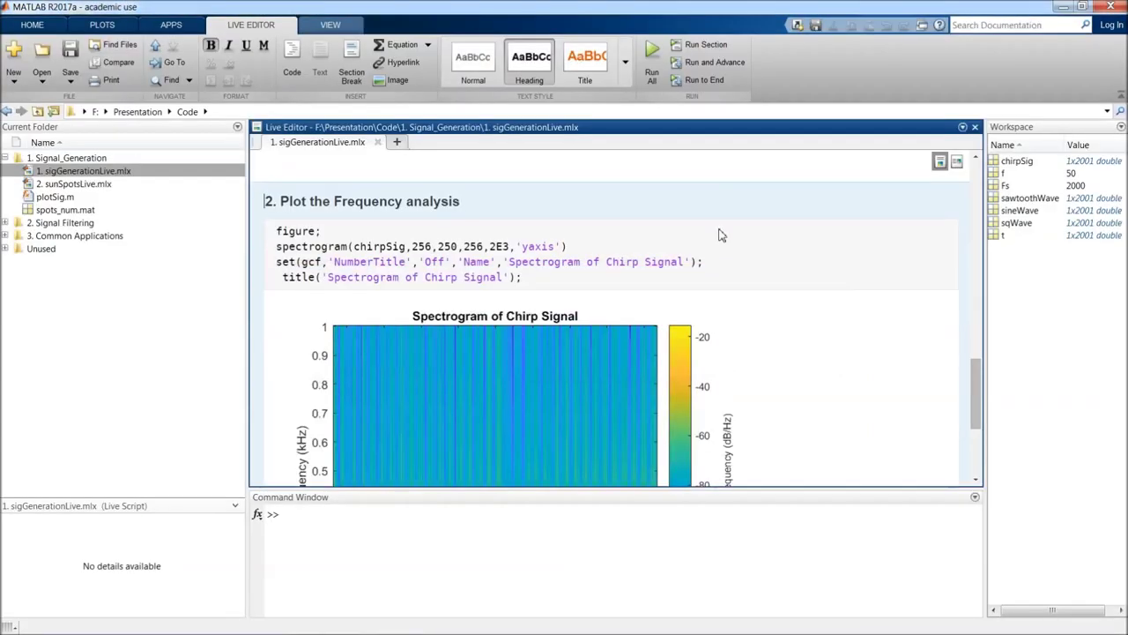
Open sunSpotsLive.mlx and run its first two sections to load and plot yearly sunspot counts
double_click(66, 184)
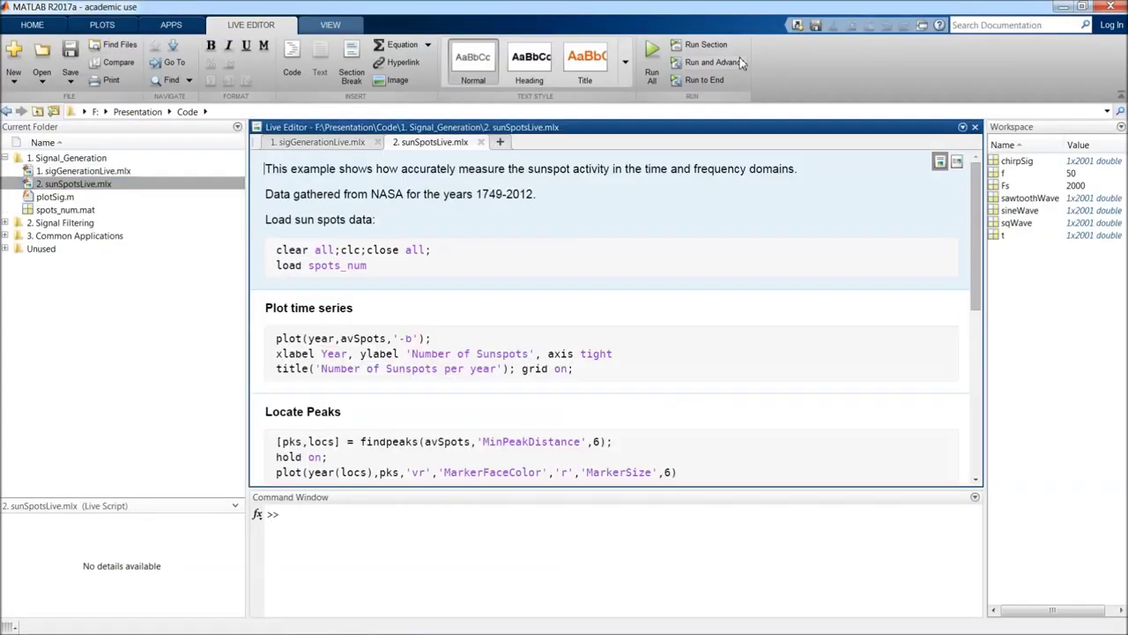
click(739, 62)
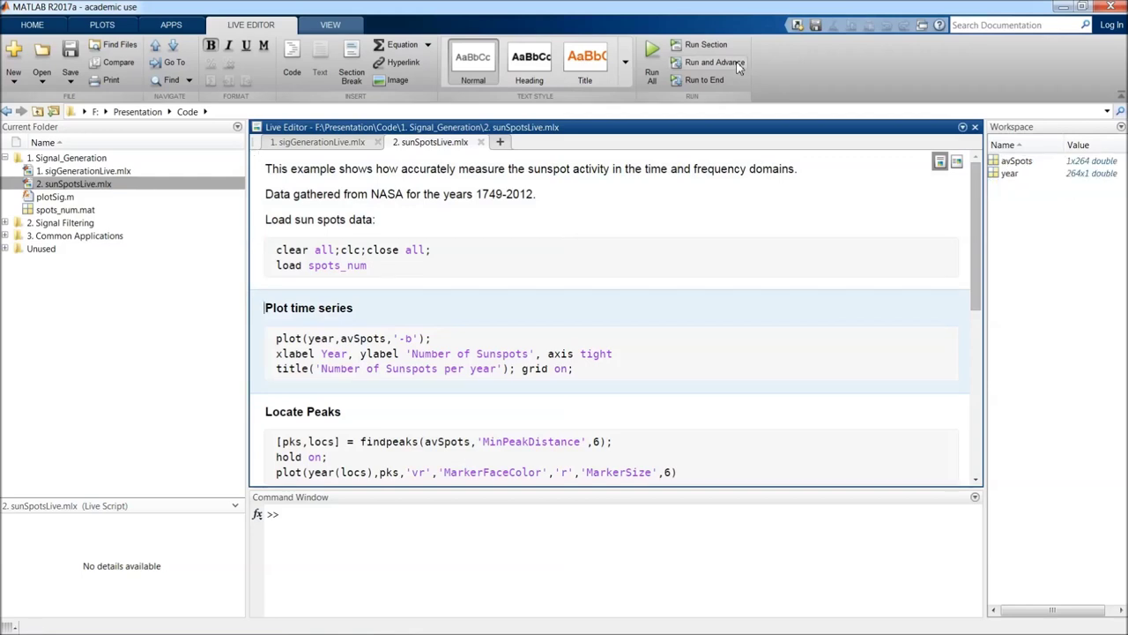
click(739, 63)
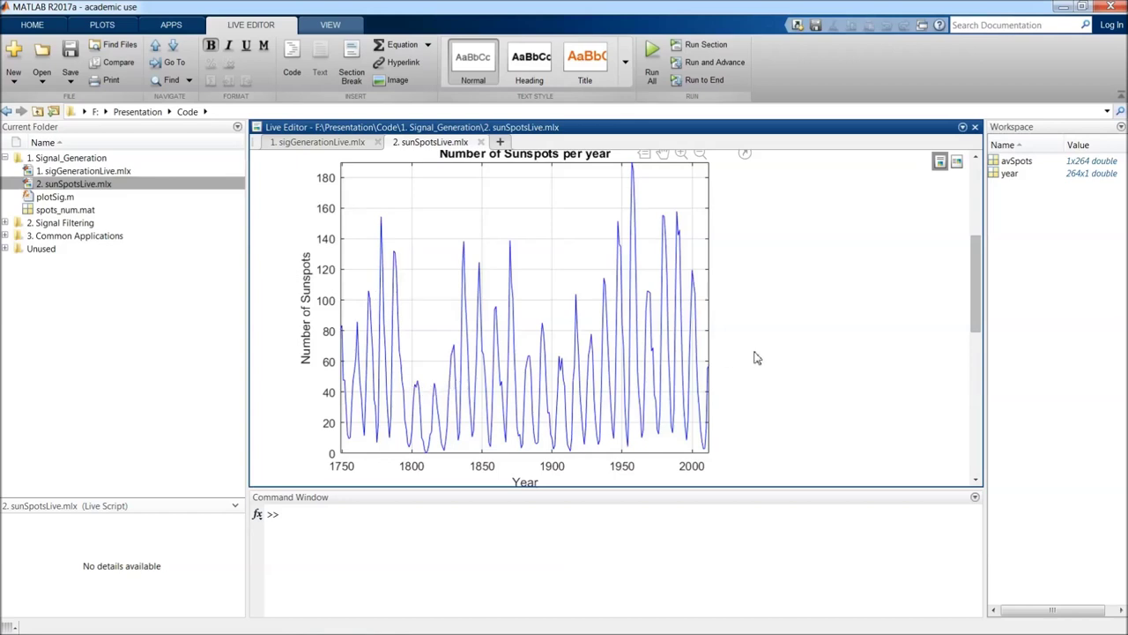
Run the Locate Peaks and Calculate the Period sections, giving a 10.869565-year cycle
scroll(761, 357, down, 4)
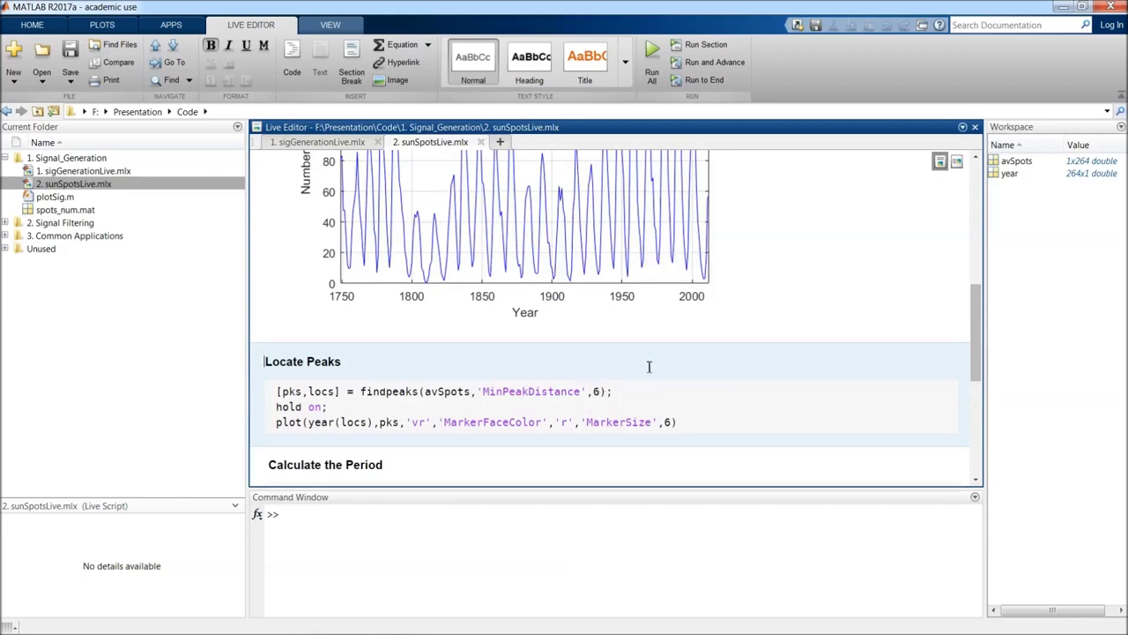
click(709, 61)
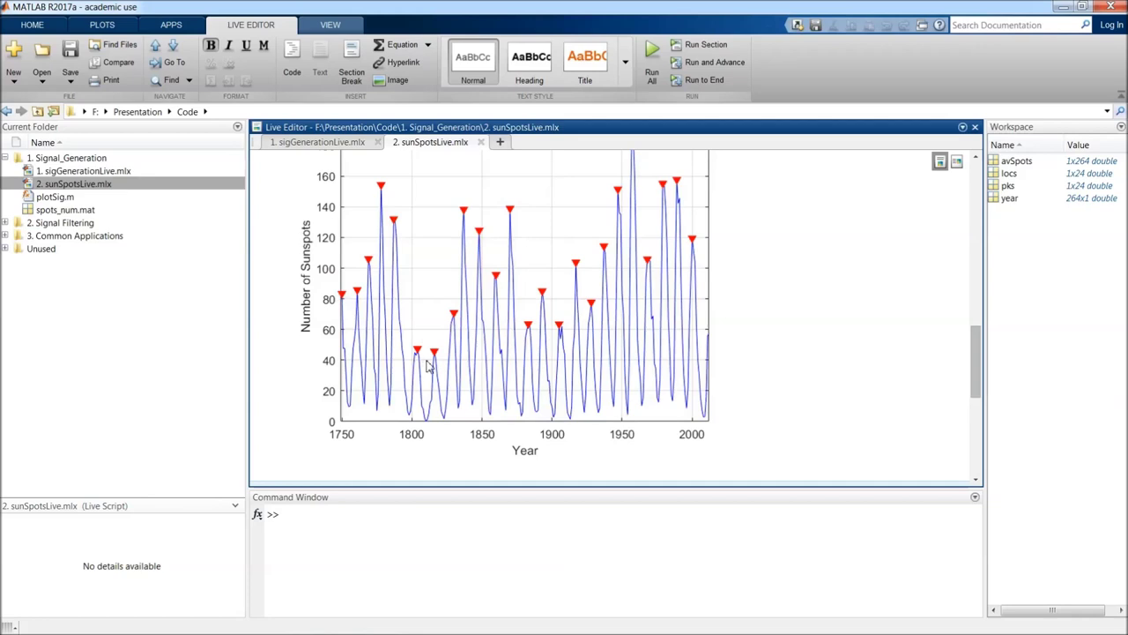
scroll(651, 373, down, 2)
scroll(650, 373, down, 3)
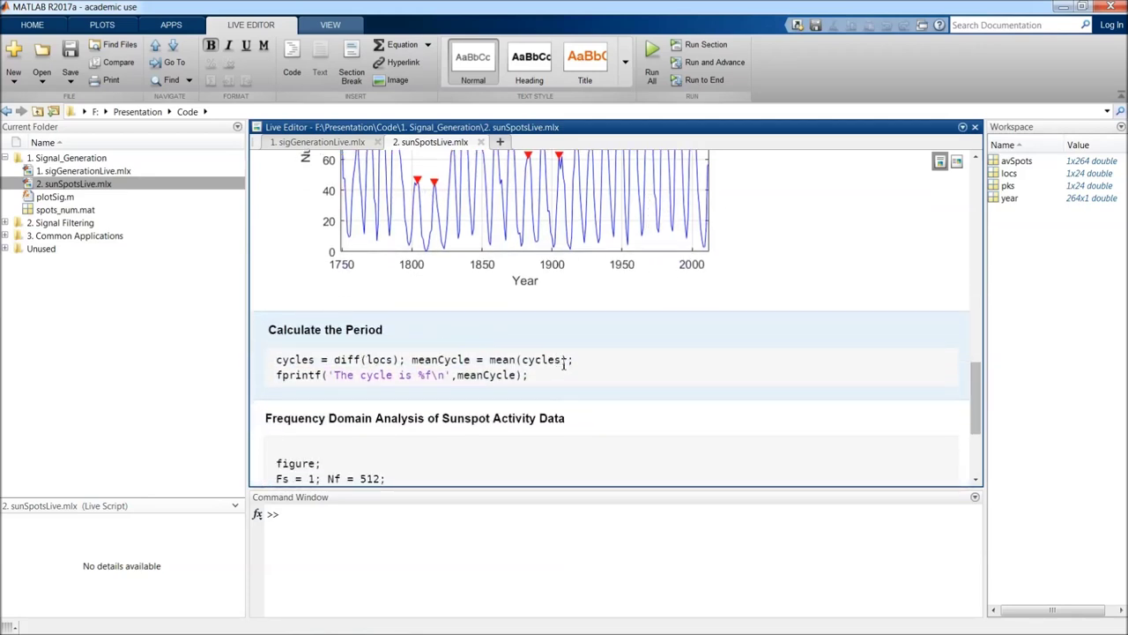
click(709, 62)
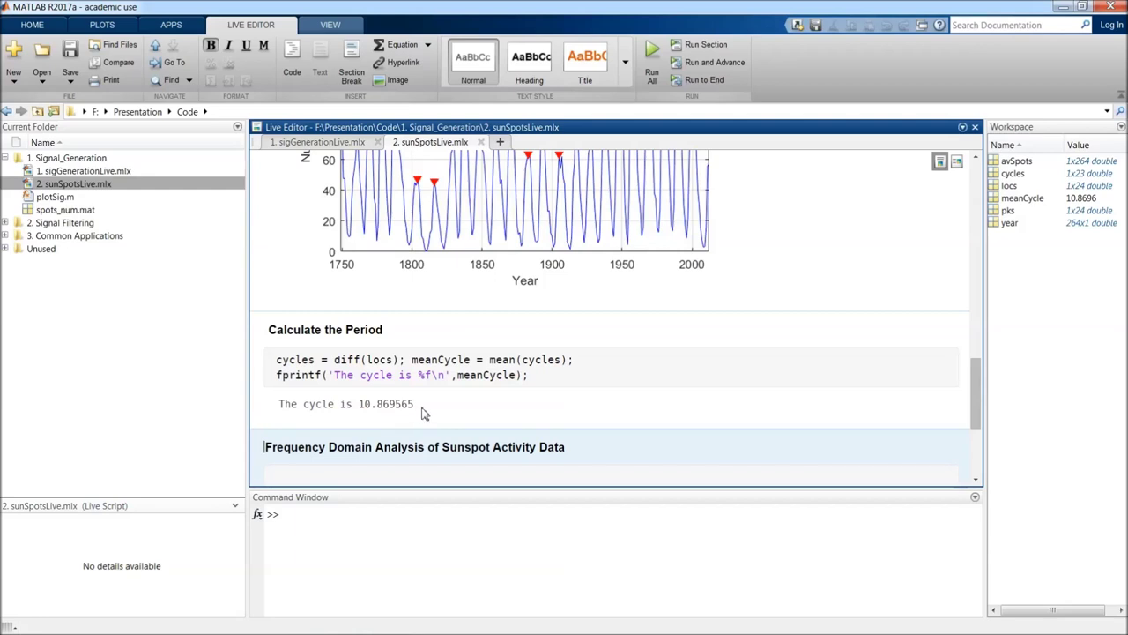
scroll(420, 411, down, 4)
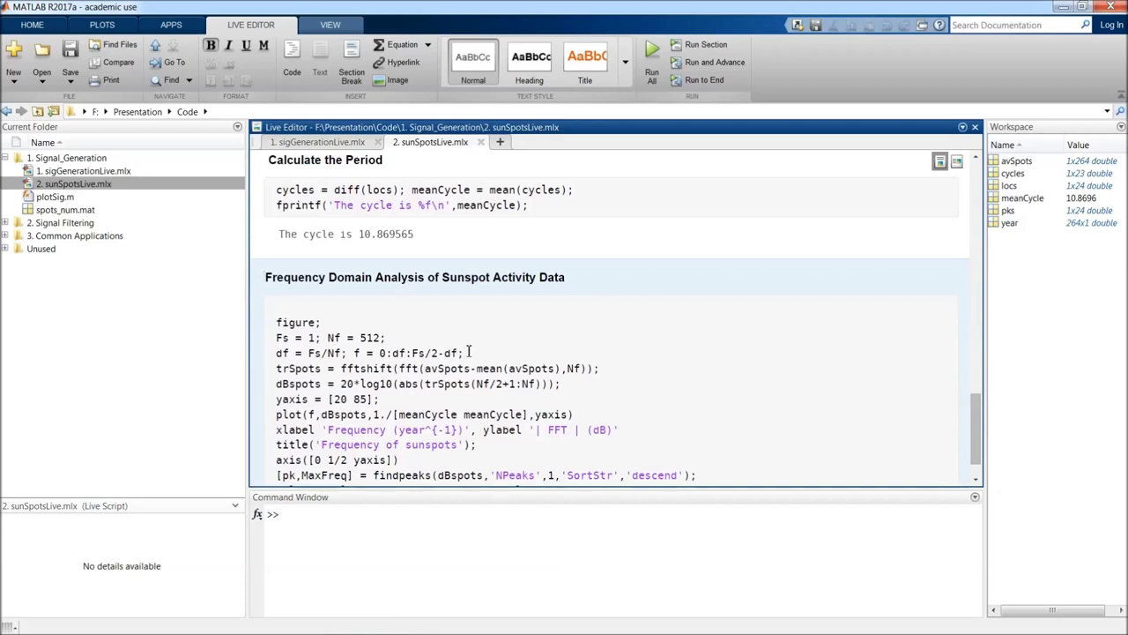
Run the frequency domain analysis and show the sunspot spectrum in a full-screen figure window
scroll(468, 352, down, 1)
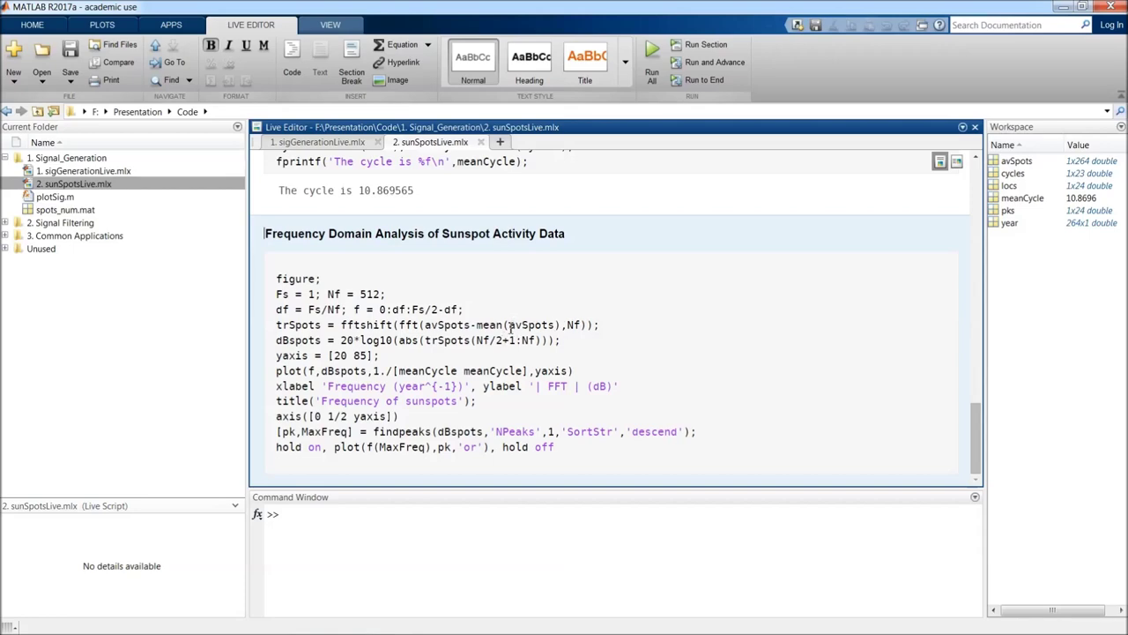
click(699, 67)
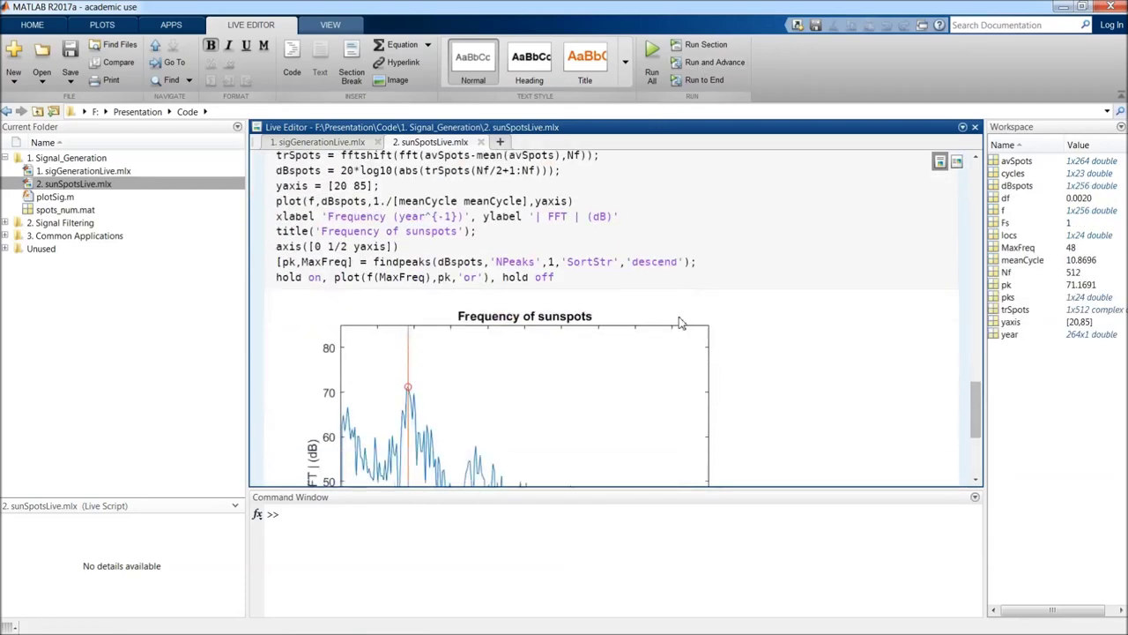
click(744, 233)
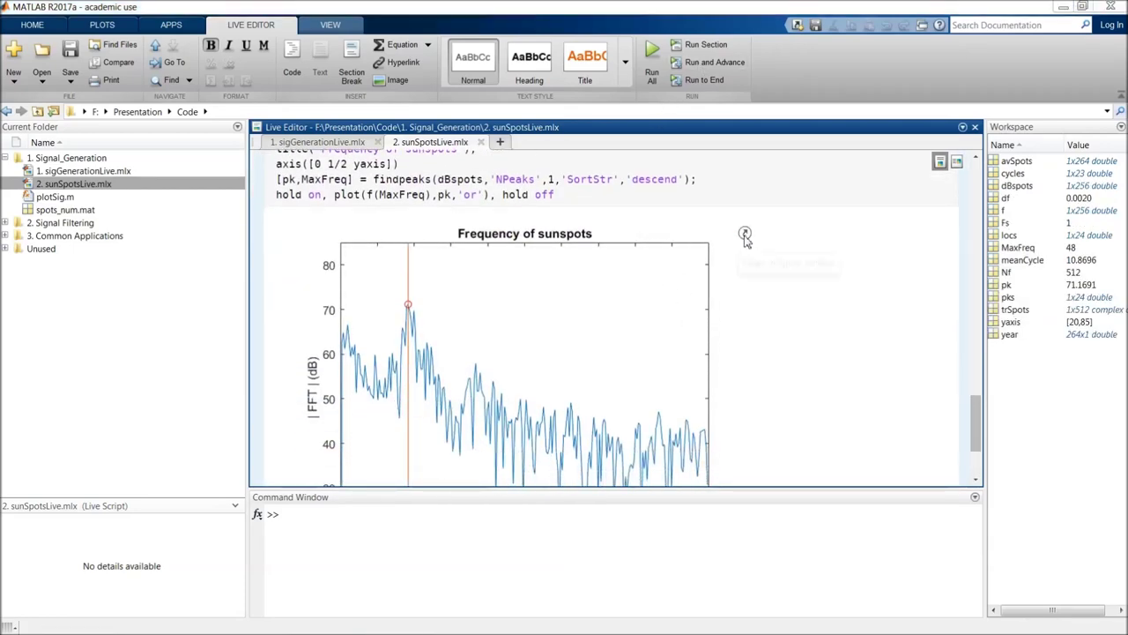
double_click(724, 35)
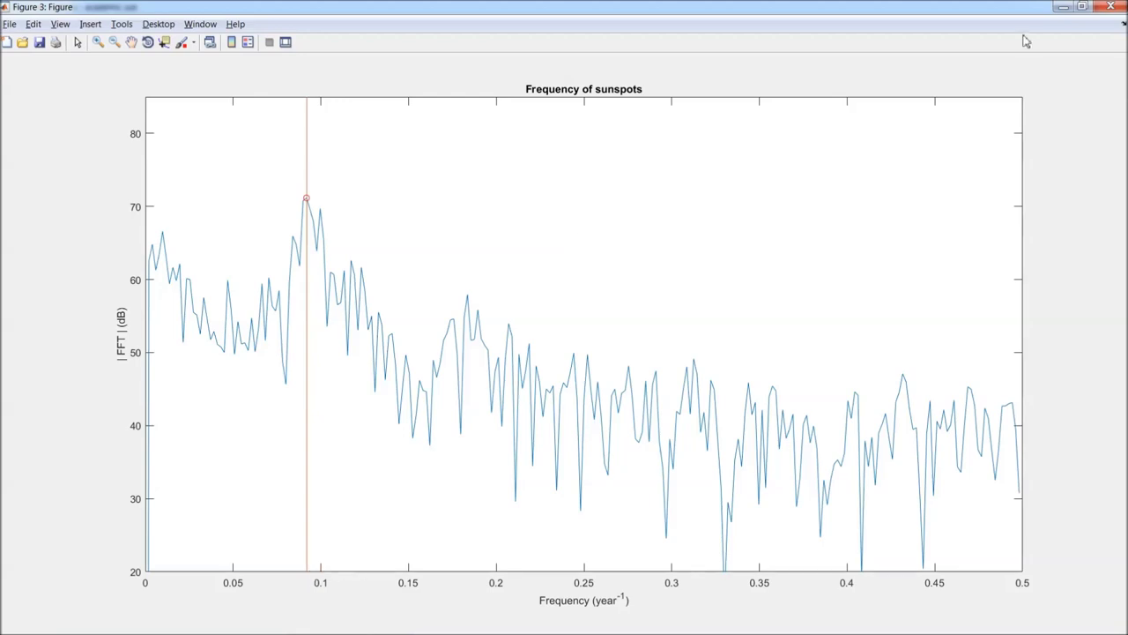
Close the sunspot spectrum figure window (Figure 3)
click(1112, 8)
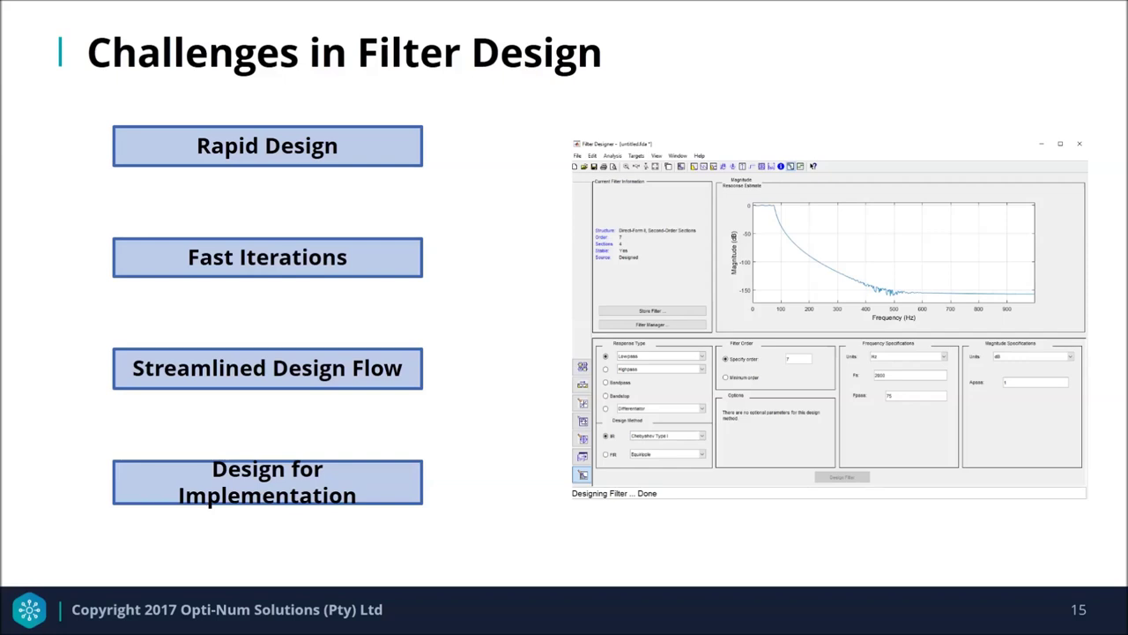
Reveal the filter design slide's callouts, ending with generating code from filters
key(Right)
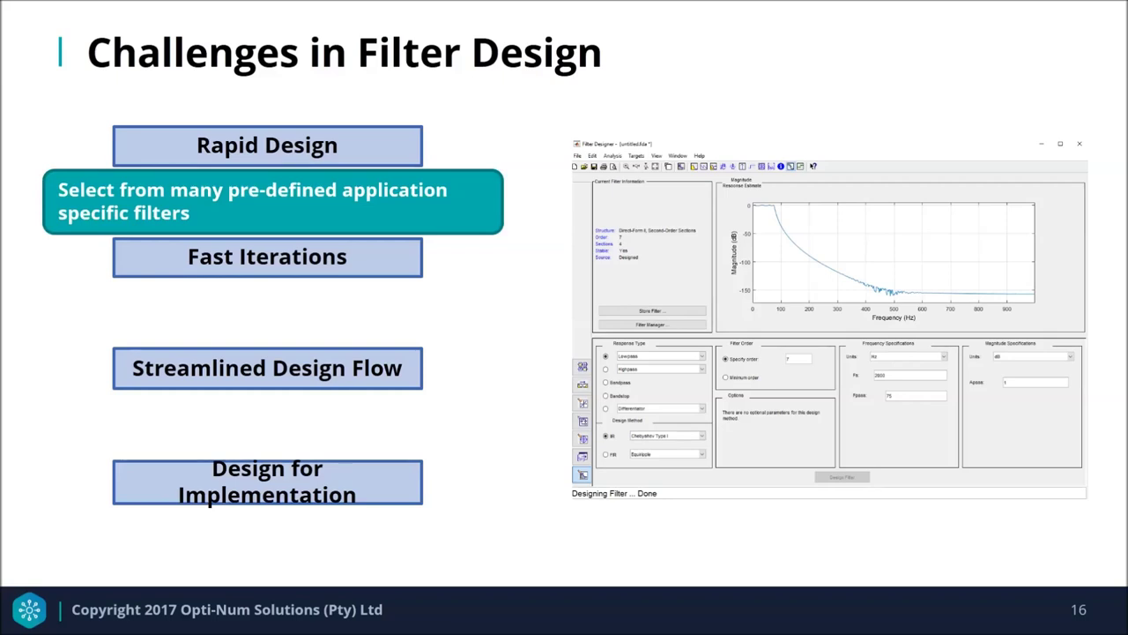
key(Right)
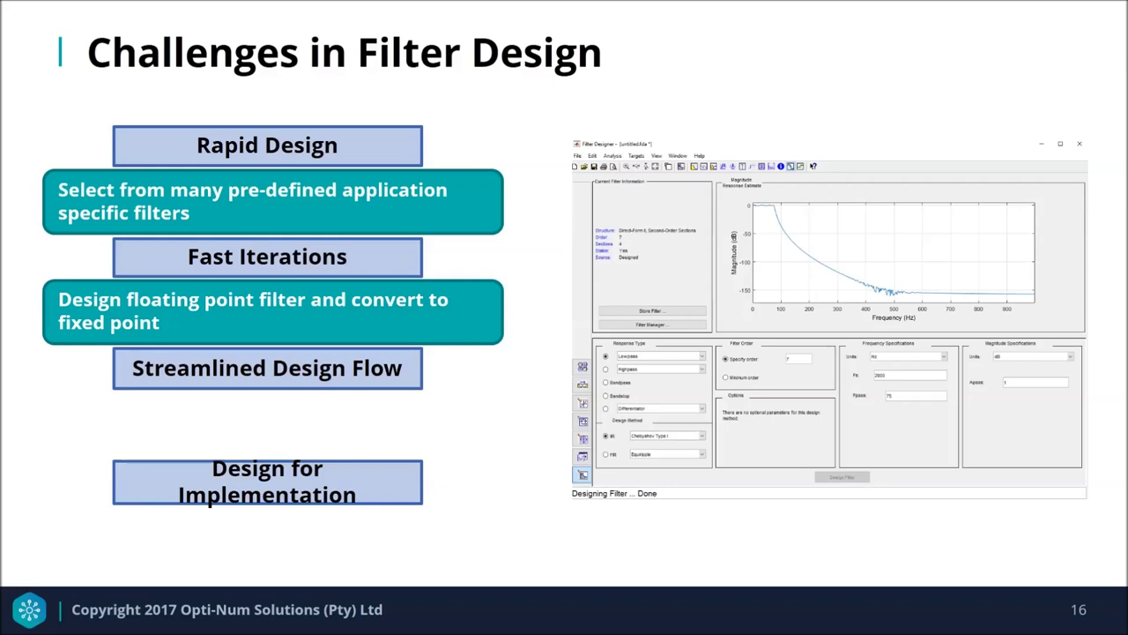
key(Right)
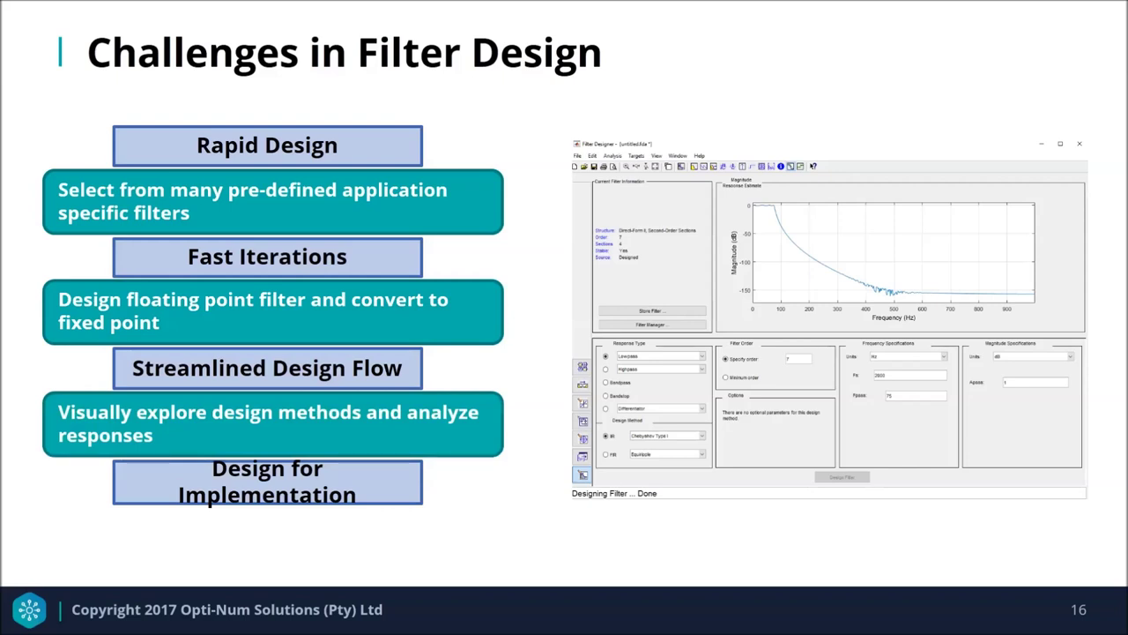
key(Right)
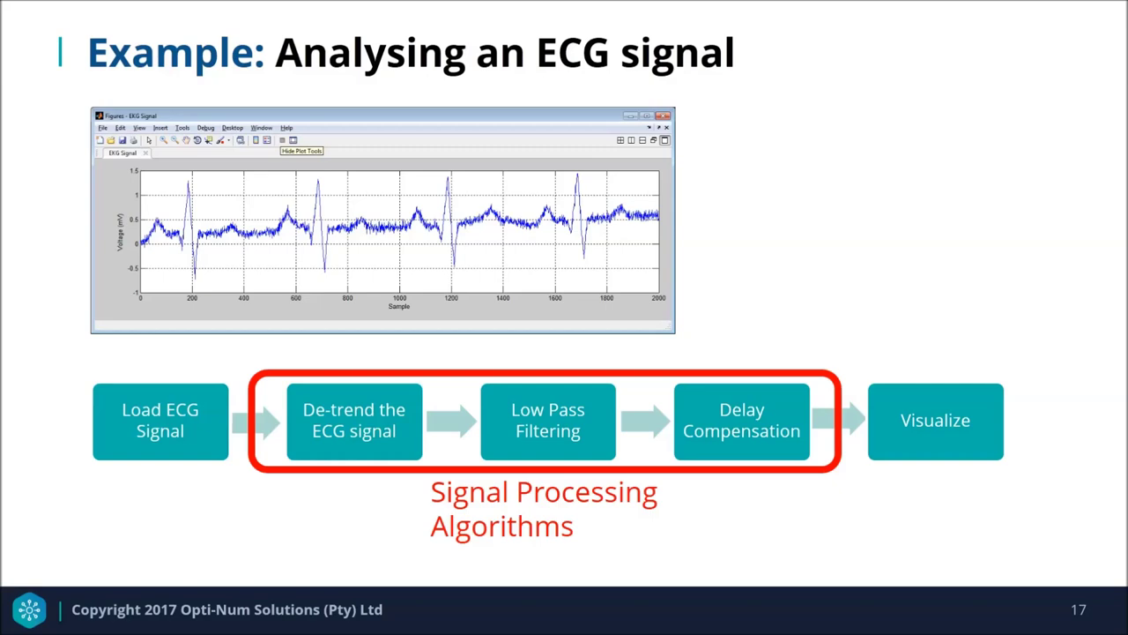
Switch to MATLAB and open EKGsignalFilteringLive.mlx from the Signal Filtering folder
key(alt+Tab)
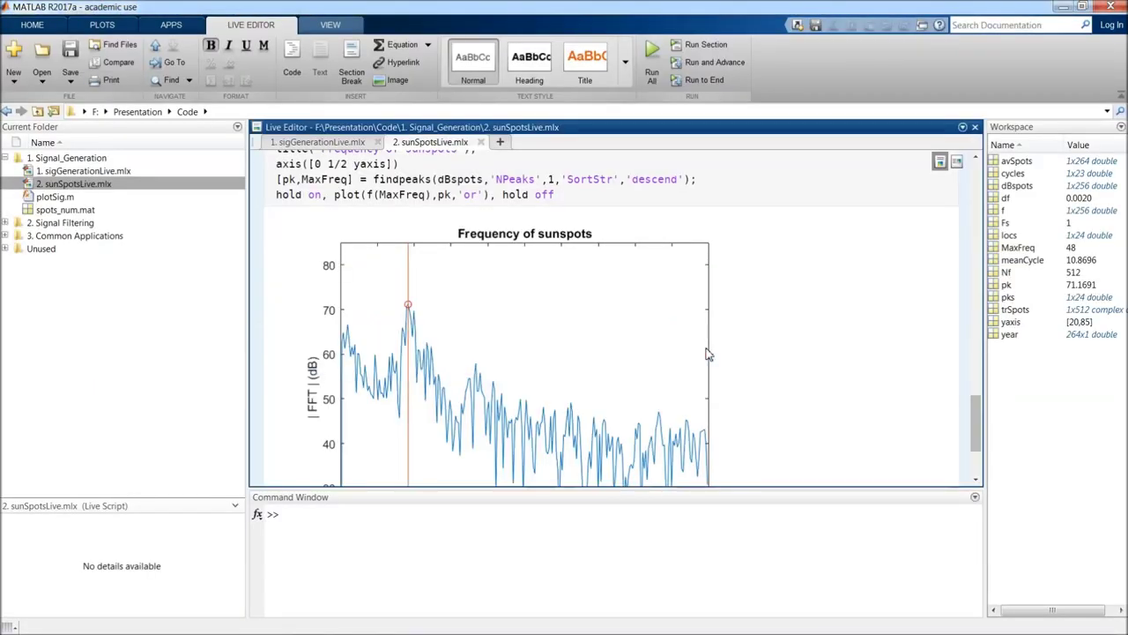
click(6, 157)
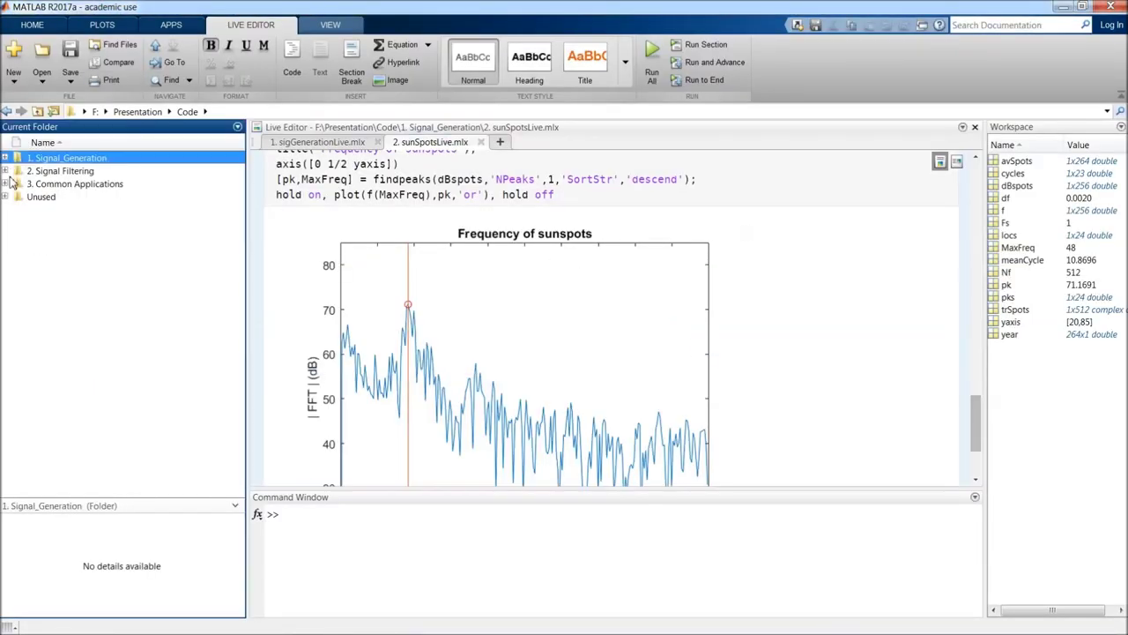
click(6, 171)
double_click(66, 185)
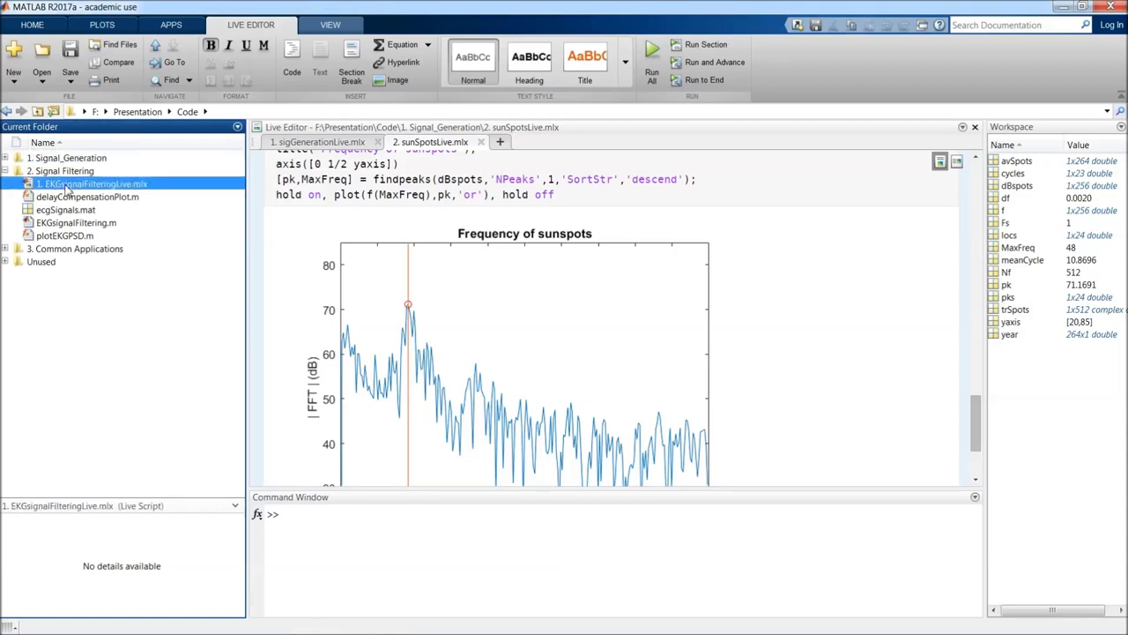
Run the first section to plot the noisy ECG signal over 0–1 s
scroll(573, 230, down, 5)
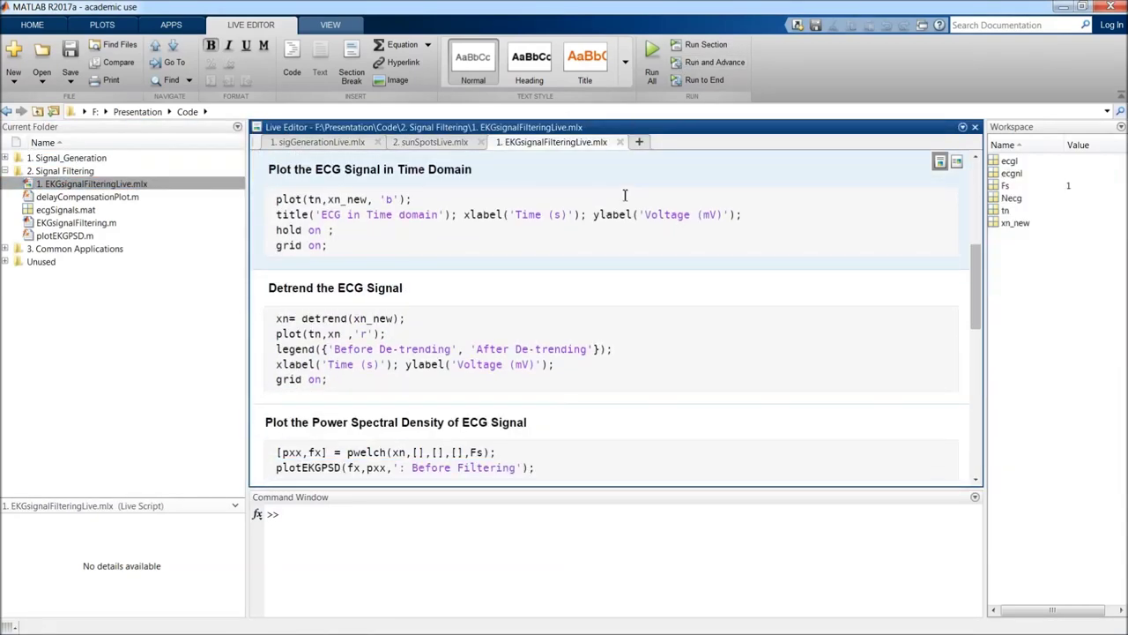
click(715, 66)
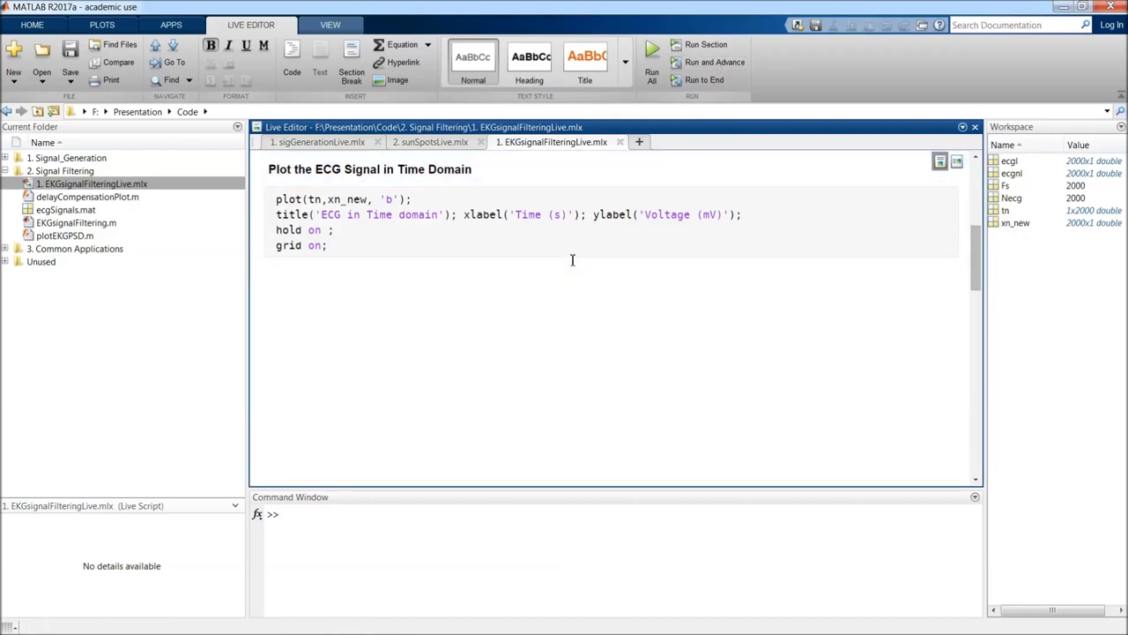
scroll(508, 289, down, 3)
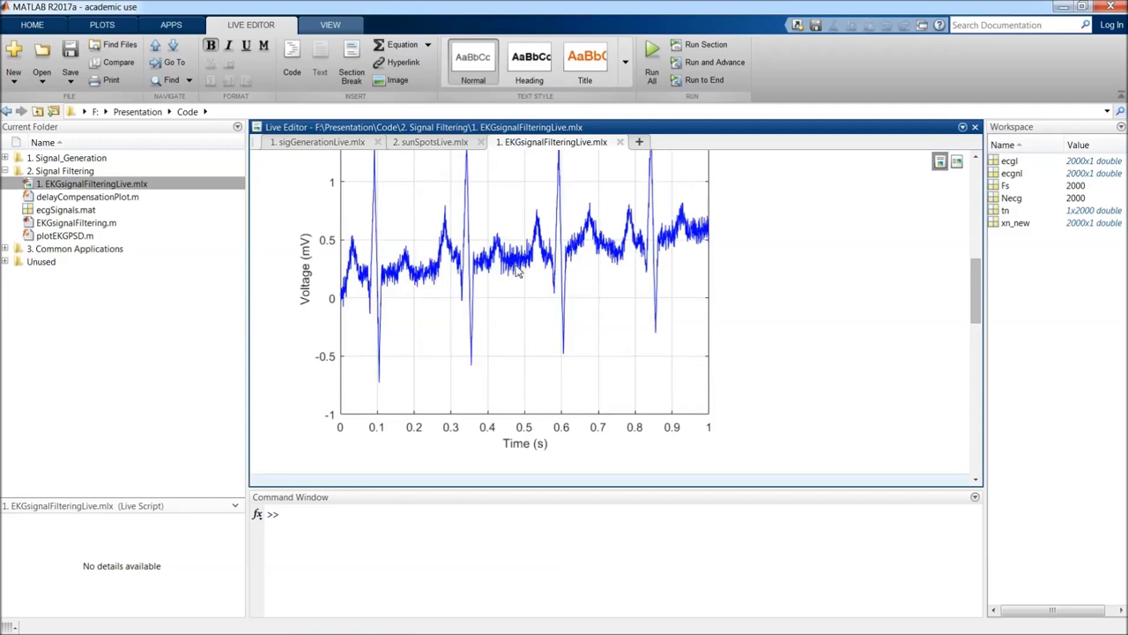
scroll(508, 314, down, 2)
scroll(509, 314, up, 2)
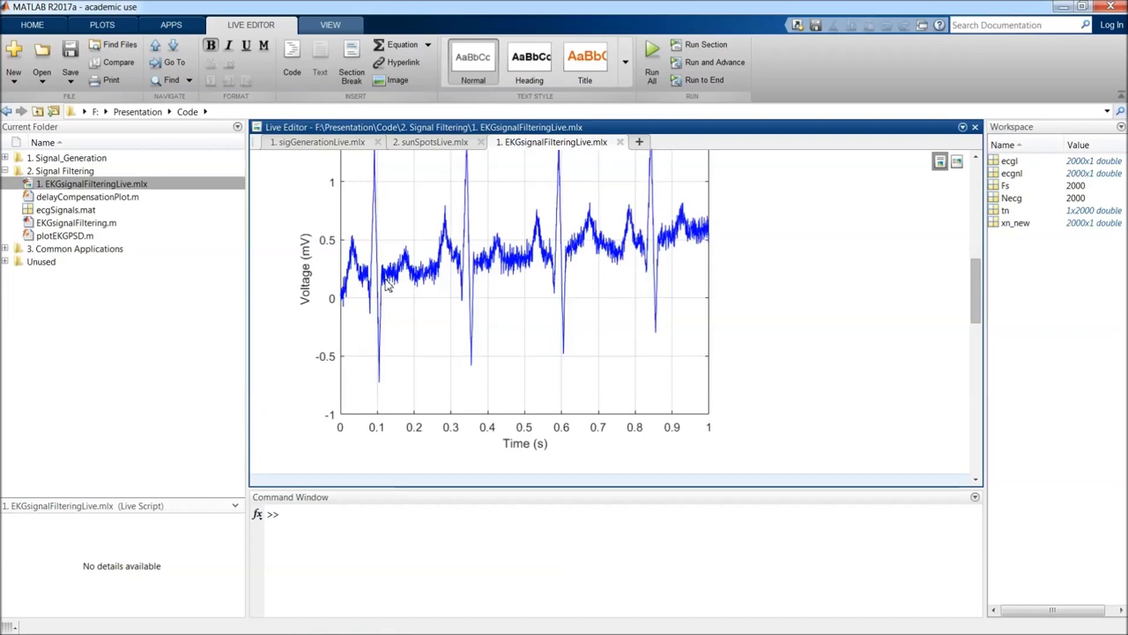
scroll(388, 282, down, 4)
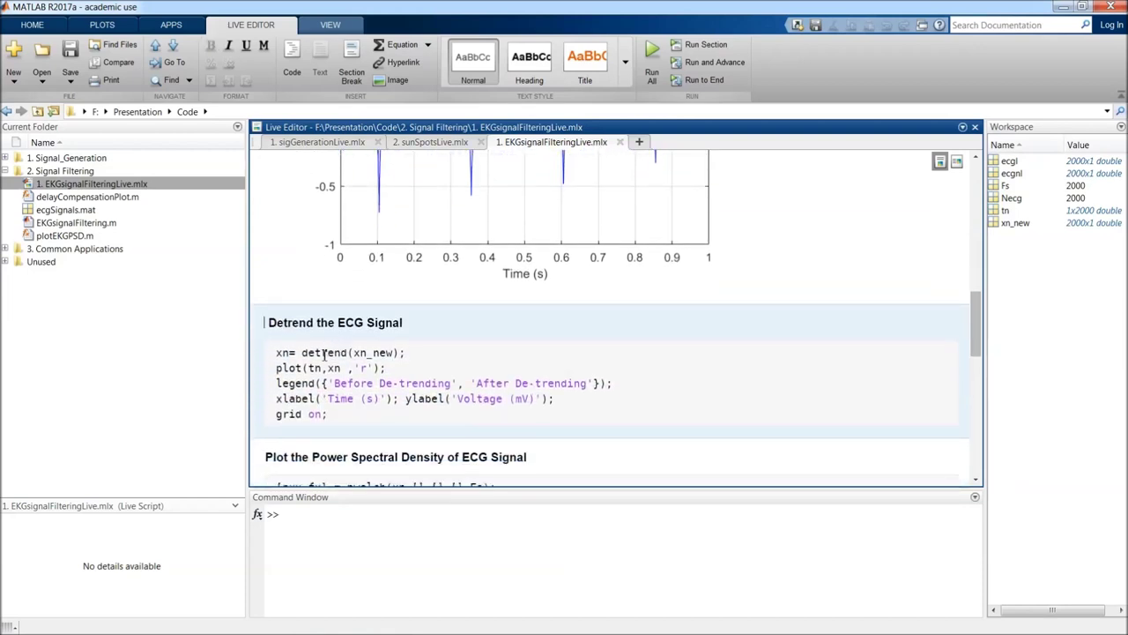
Read the help for detrend to see what it removes, then close it
right_click(321, 350)
click(348, 391)
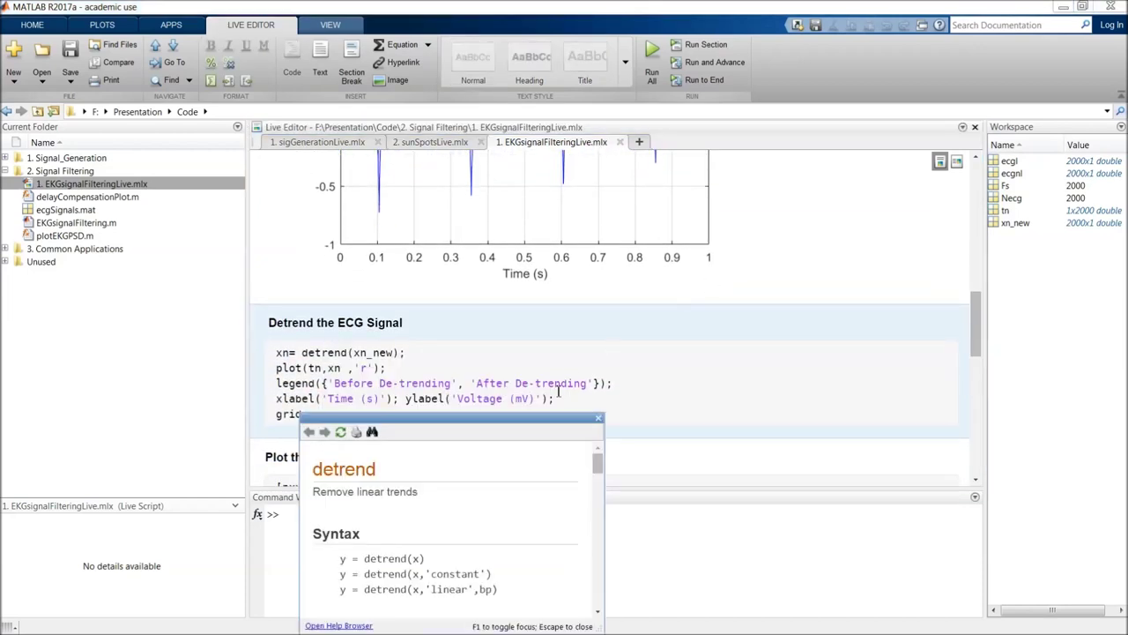
drag(538, 421, 527, 242)
drag(581, 421, 818, 560)
drag(339, 434, 528, 433)
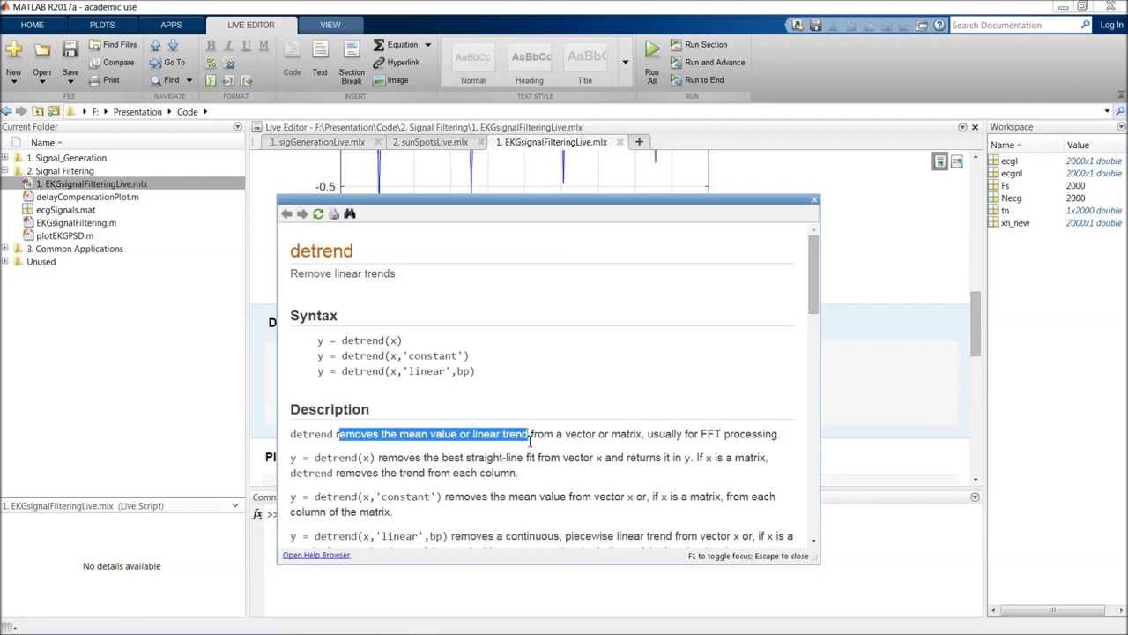
click(532, 439)
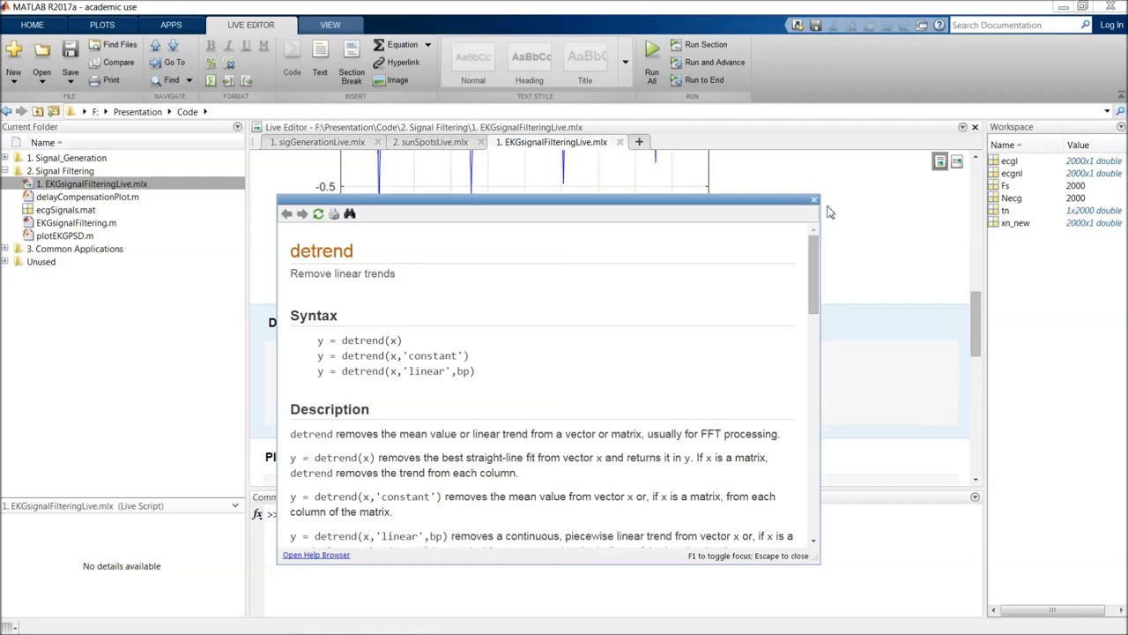
click(814, 200)
Run the Detrend section and view the before/after ECG plot maximized in a figure window
click(724, 62)
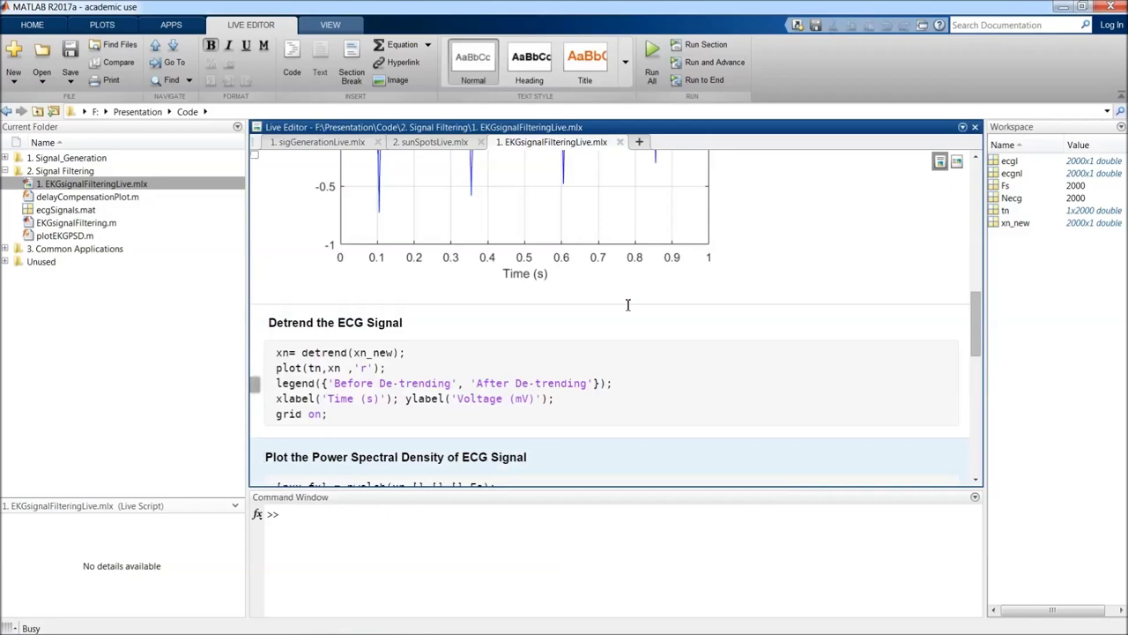
scroll(688, 295, down, 4)
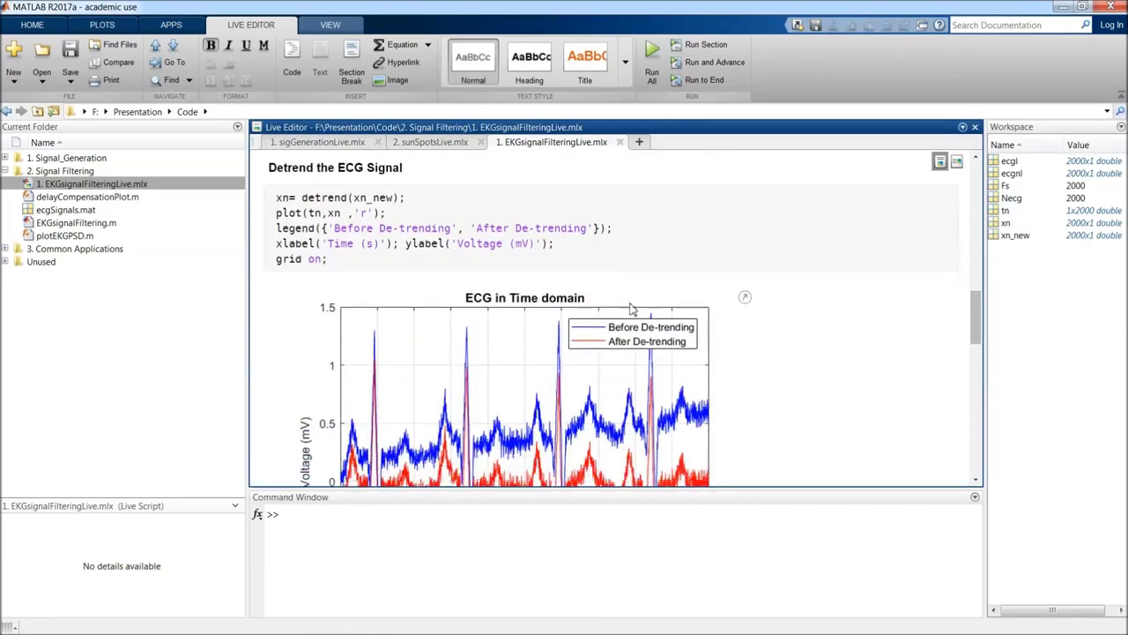
click(744, 285)
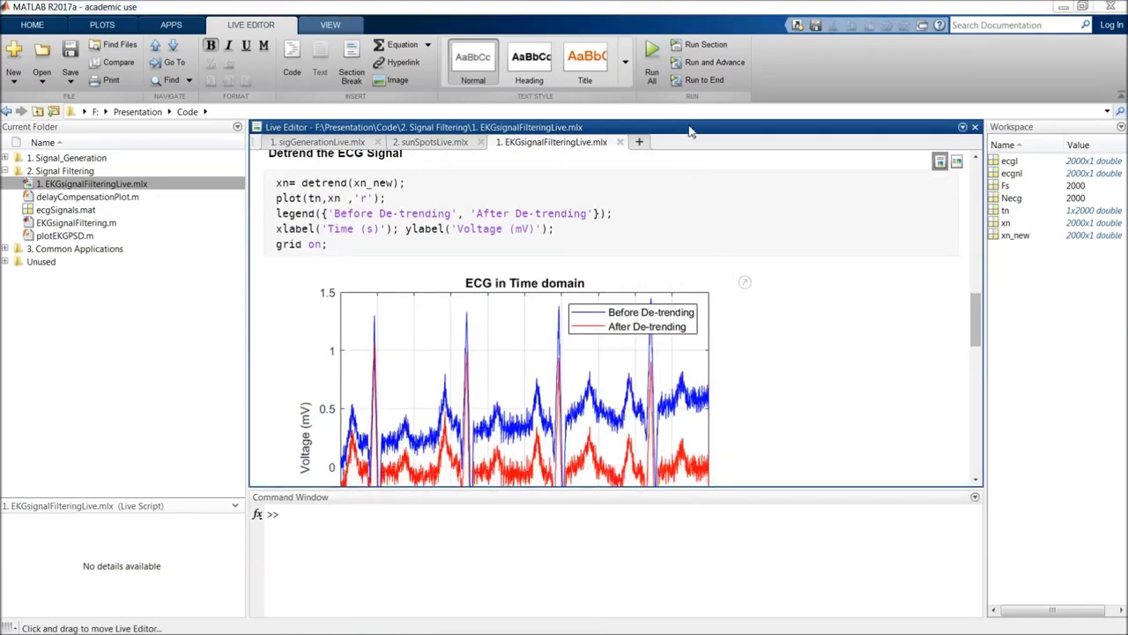
click(724, 27)
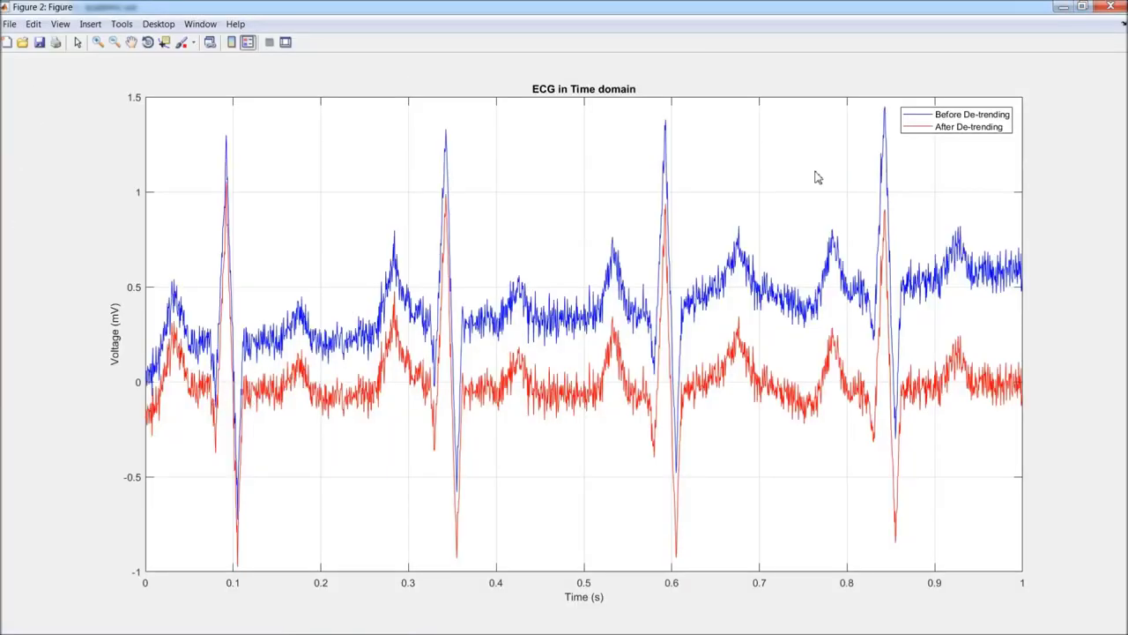
click(1110, 7)
Scroll through the script and run the power spectral density section
scroll(570, 362, down, 3)
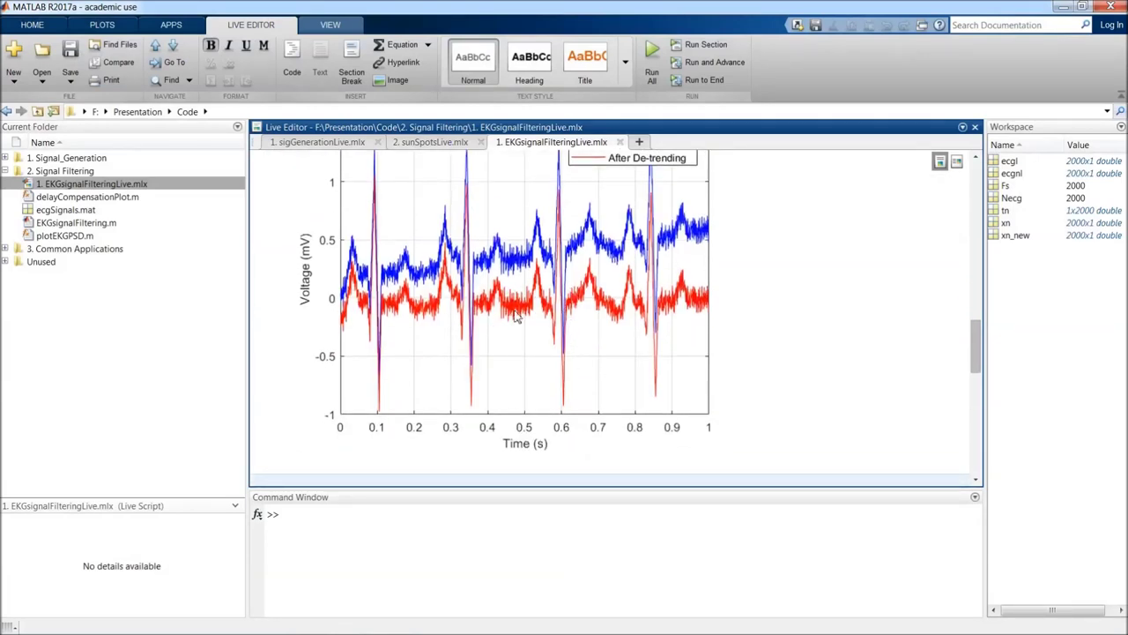
scroll(516, 318, down, 4)
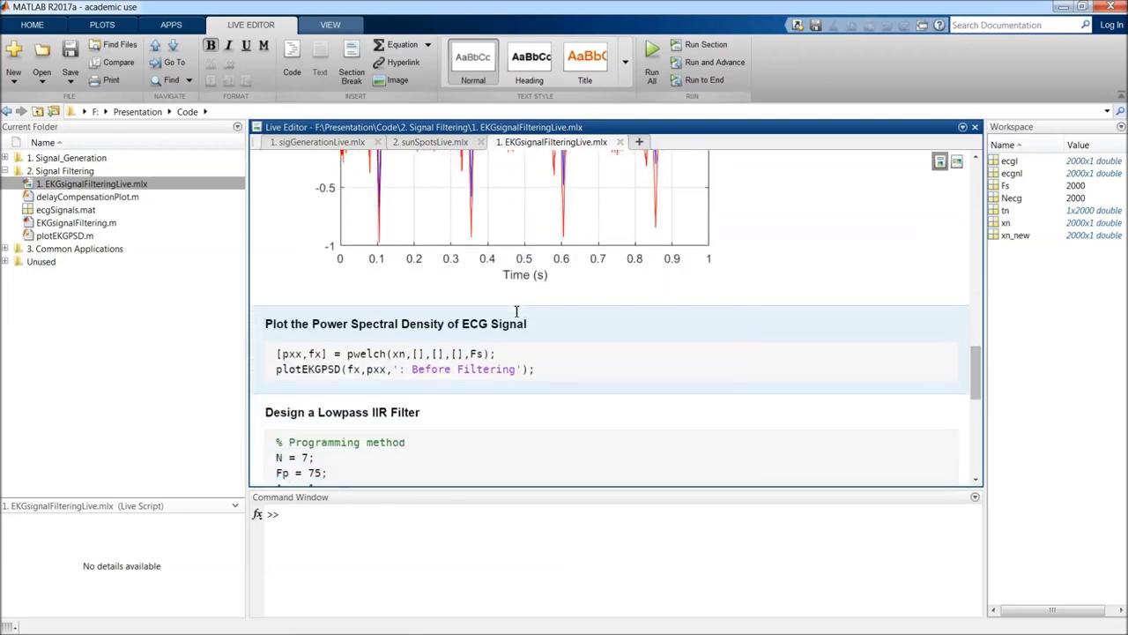
scroll(516, 312, up, 2)
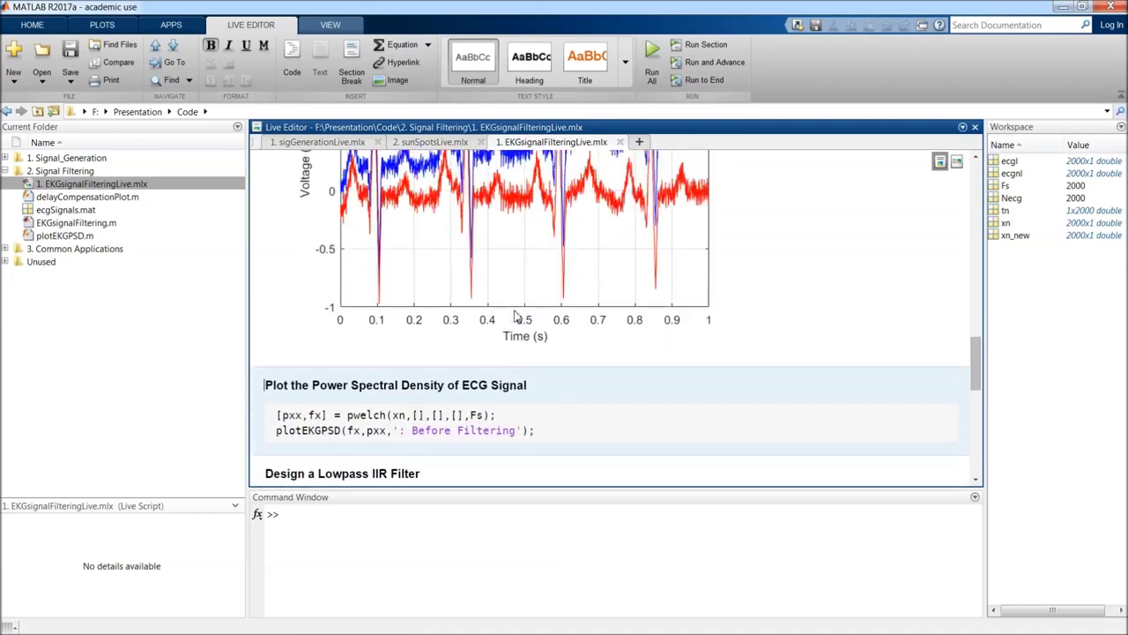
scroll(516, 318, up, 2)
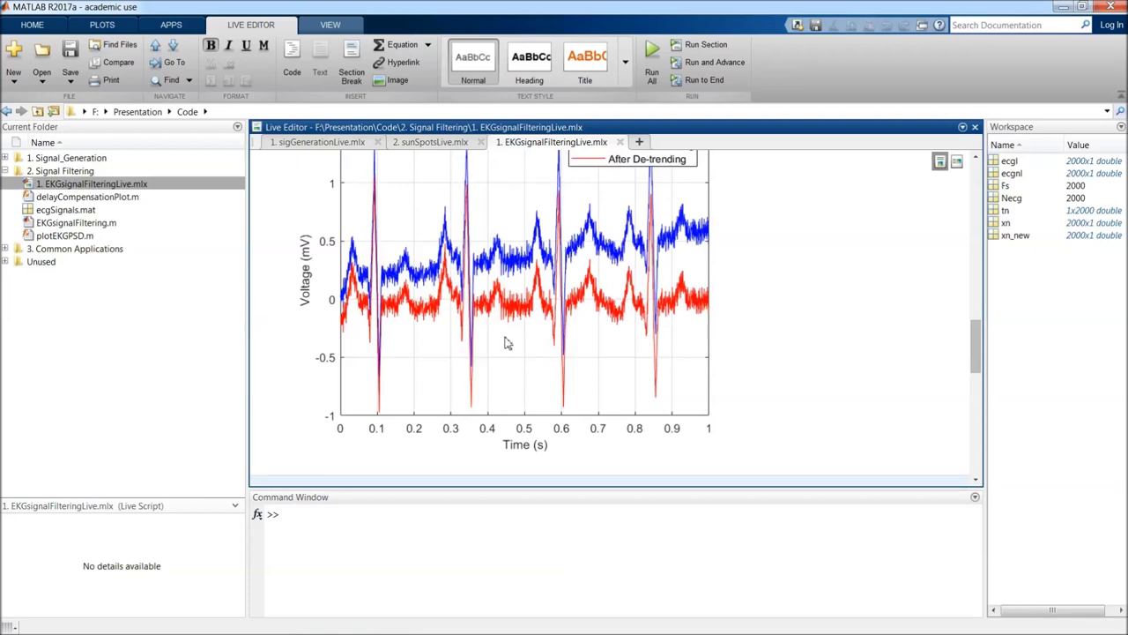
scroll(447, 373, down, 5)
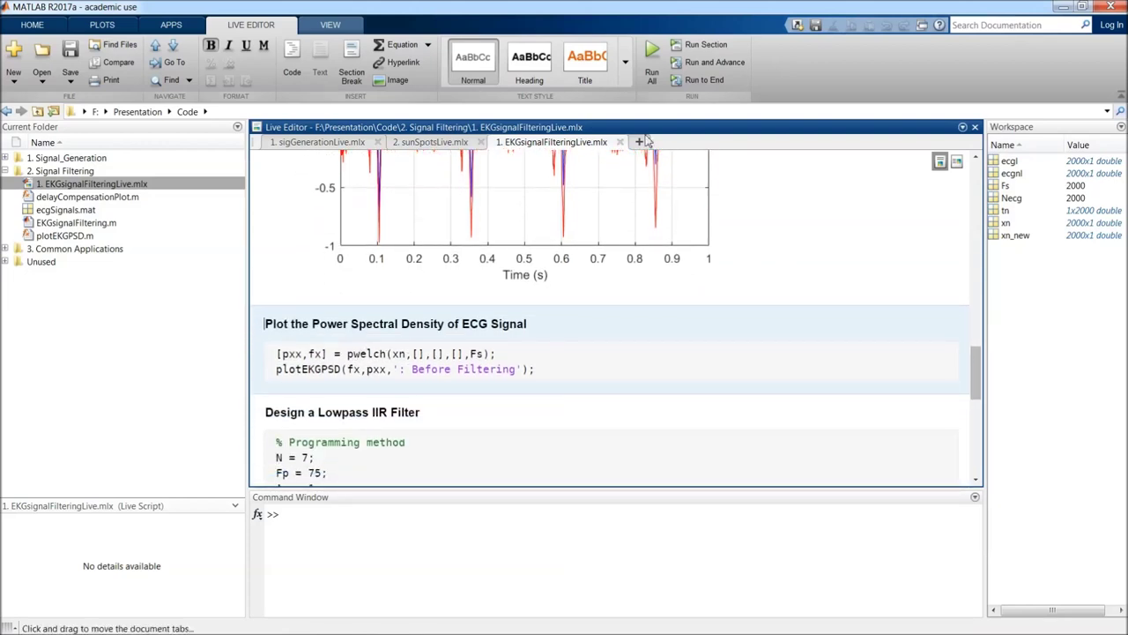
click(694, 69)
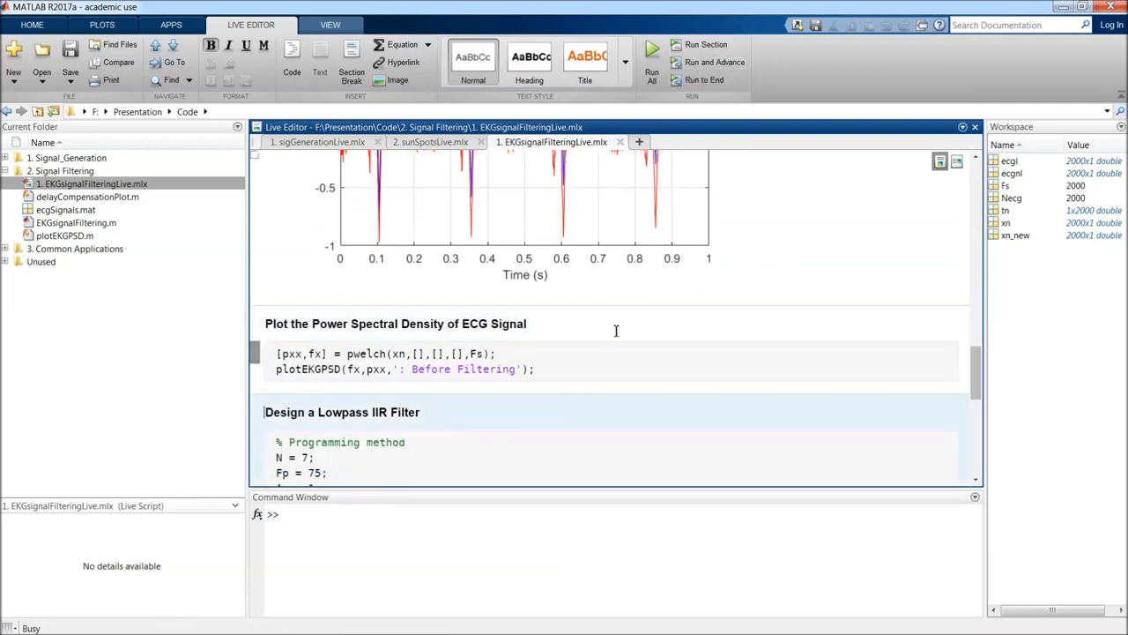
View the 'ECG Power Spectral Density Estimate: Before Filtering' plot maximized, then close it
scroll(615, 330, down, 5)
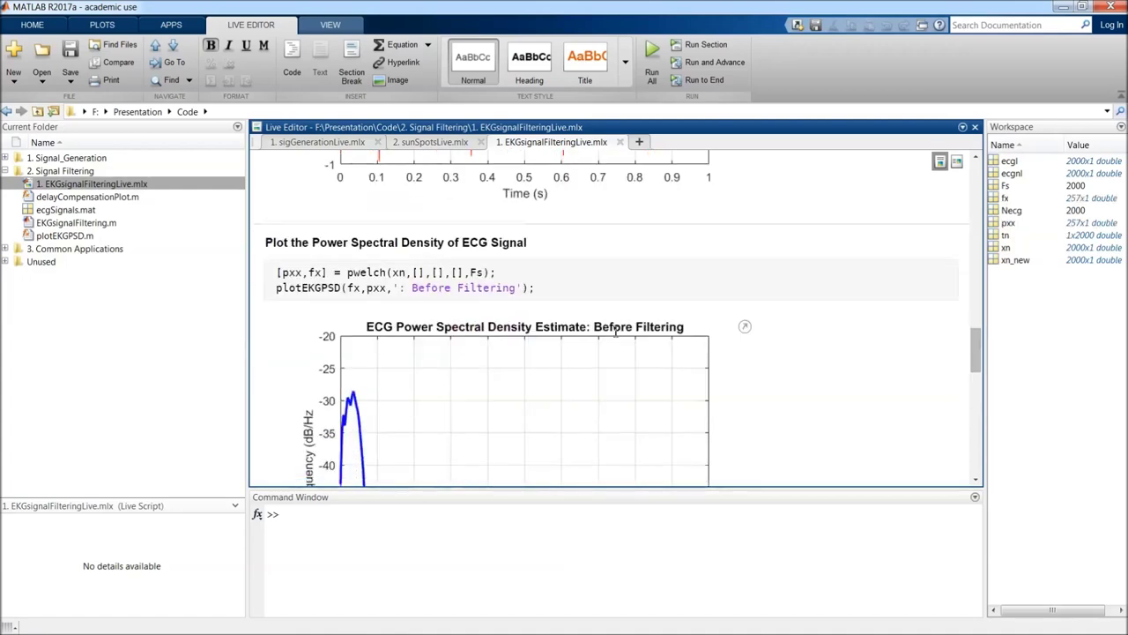
click(745, 239)
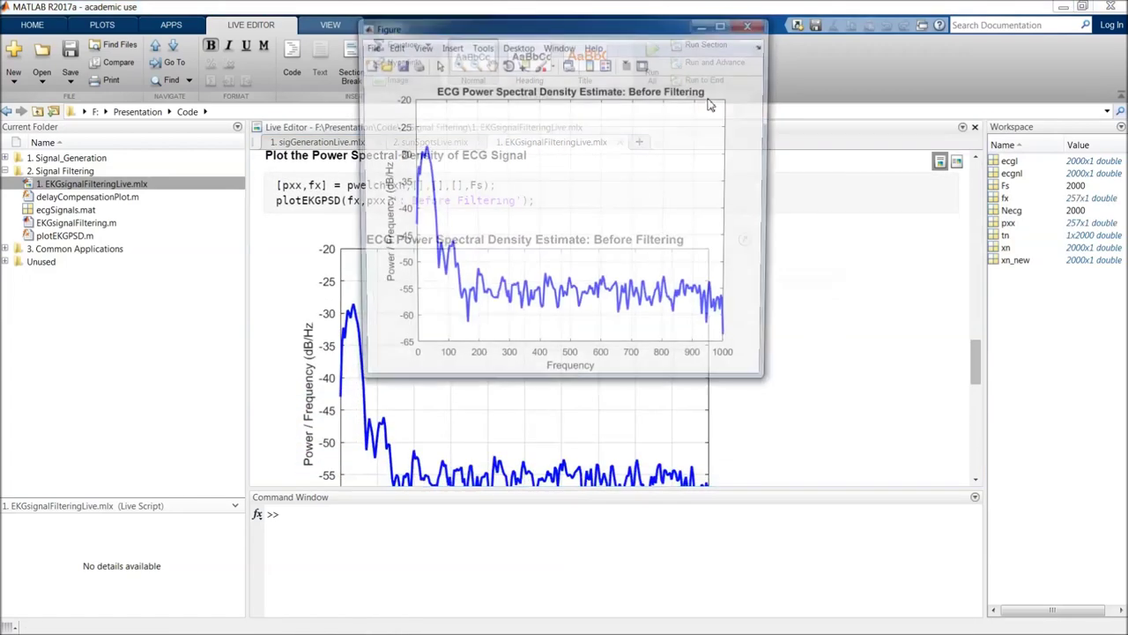
double_click(725, 19)
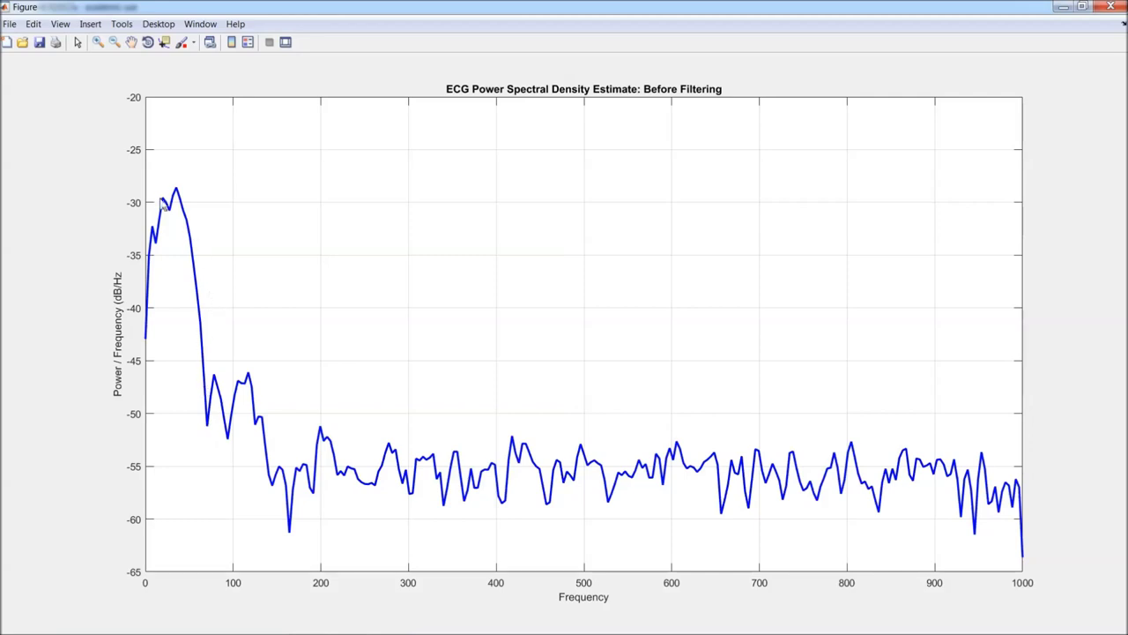
click(1111, 6)
scroll(606, 328, down, 6)
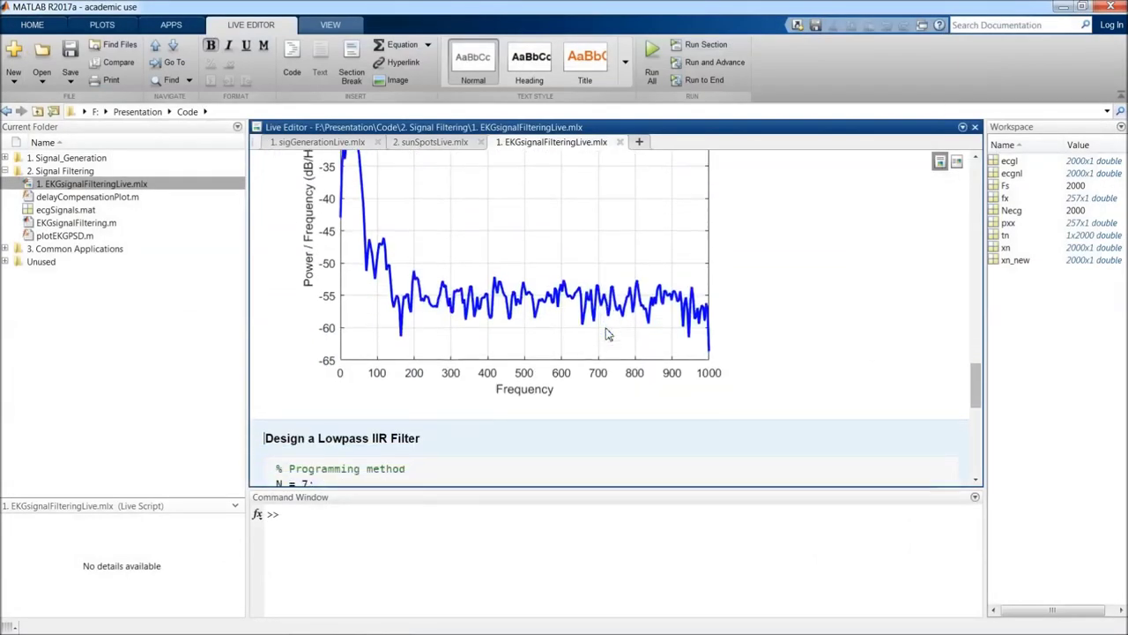
Select the lowpass IIR filter section and bring up the APPS ribbon
click(604, 330)
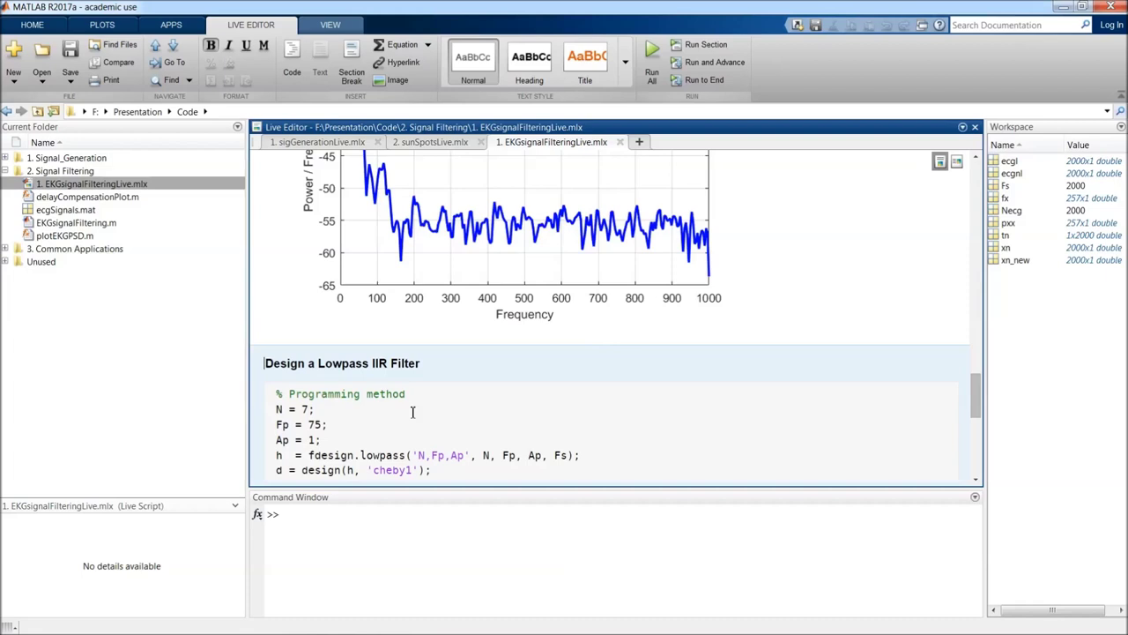
scroll(412, 411, down, 3)
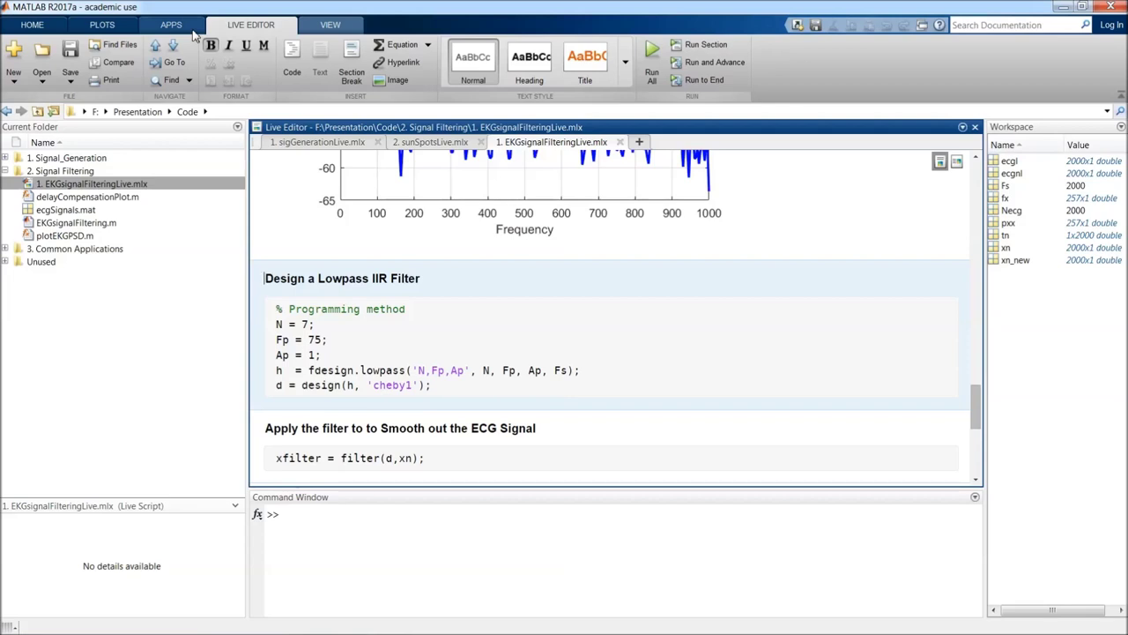
click(184, 25)
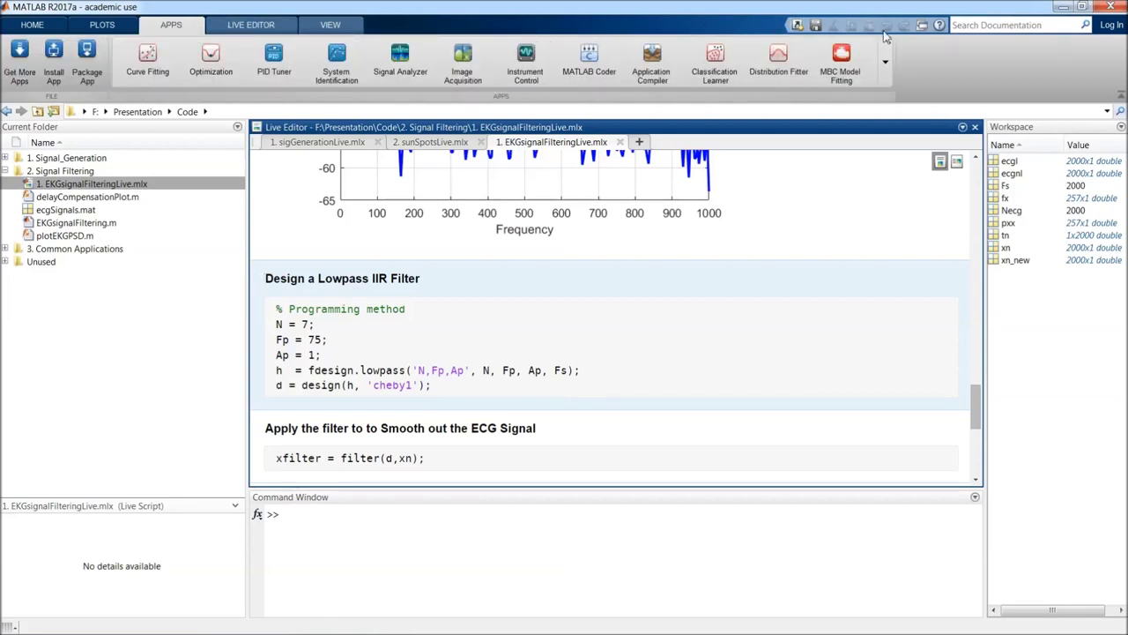
Launch Filter Designer from the apps gallery, dismiss the tip, and maximize it
click(886, 62)
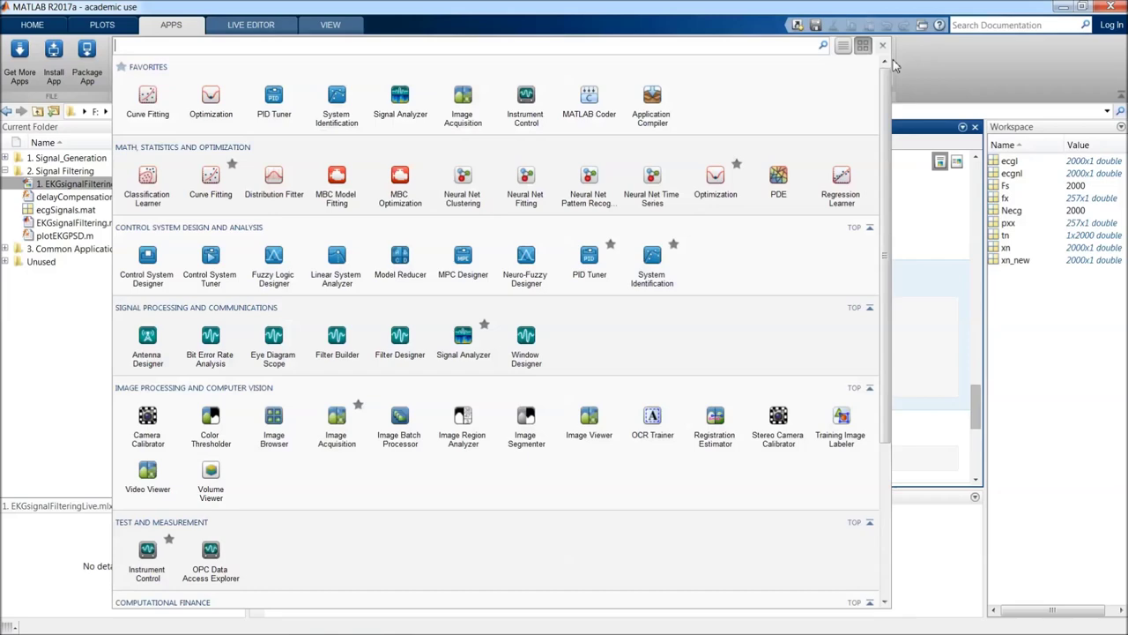
click(392, 339)
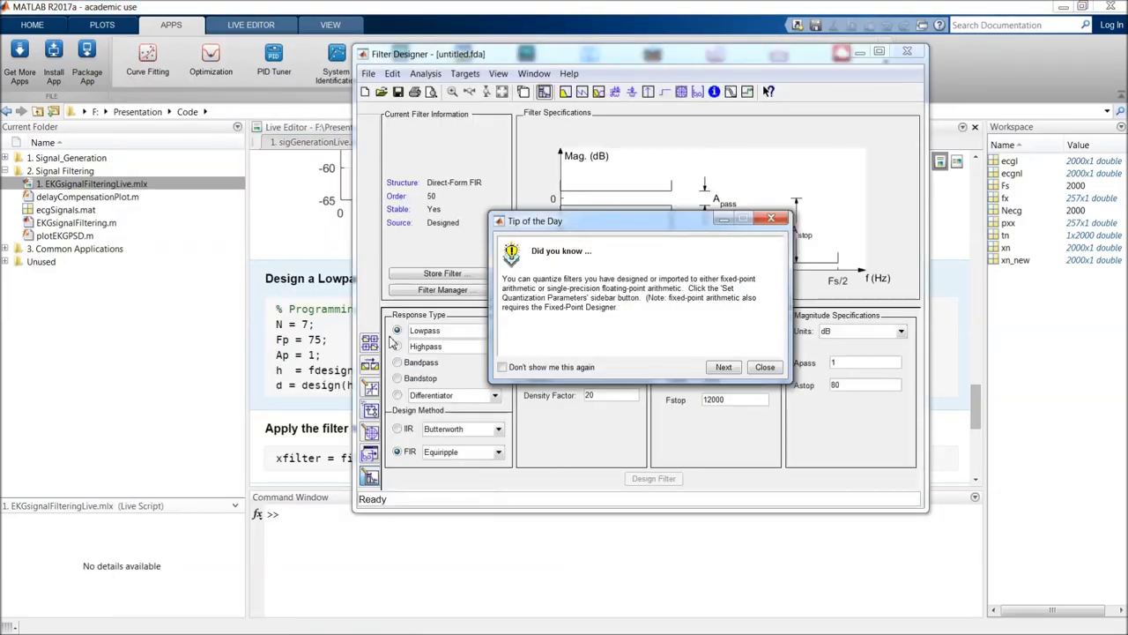
click(771, 218)
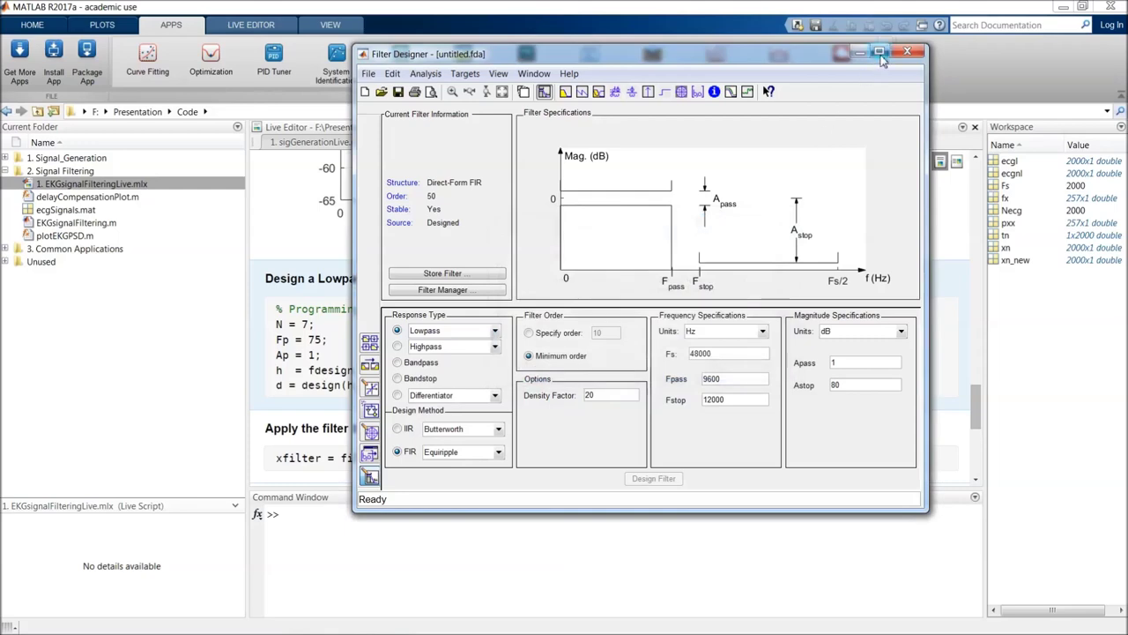
click(879, 53)
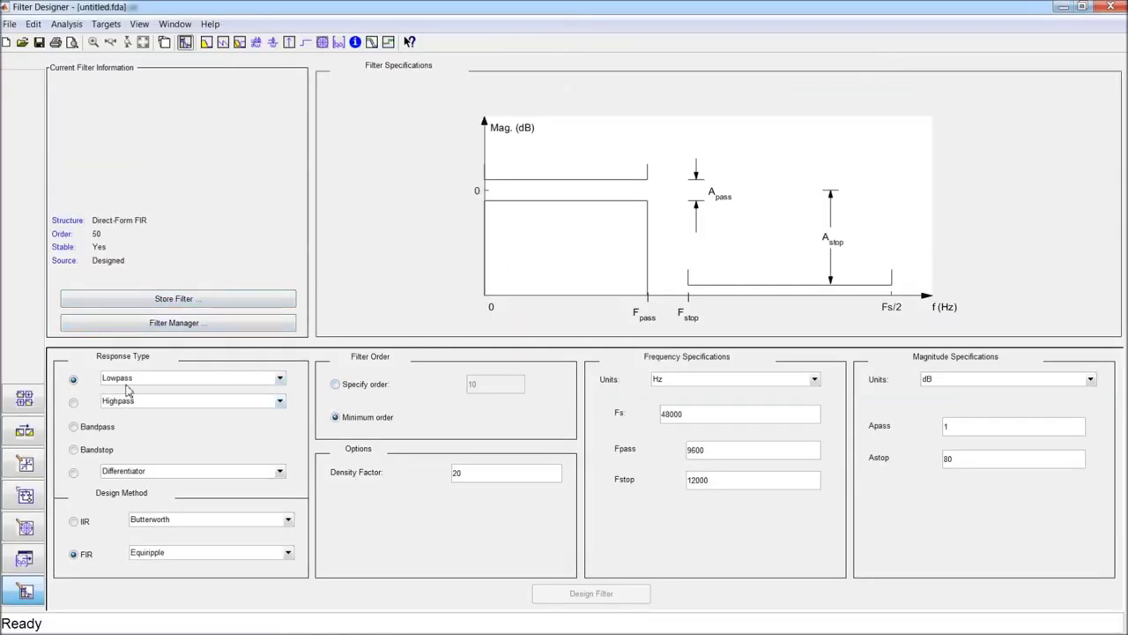
Specify an IIR Chebyshev Type I lowpass of order 7 with Fs 2000 and Fpass 75
click(75, 522)
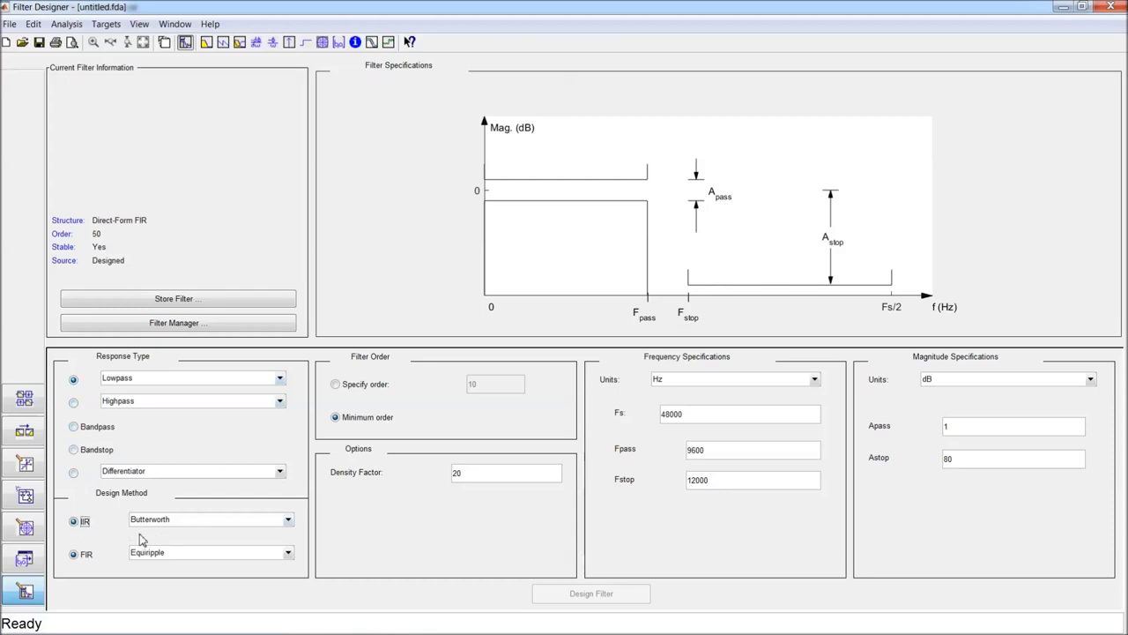
click(288, 521)
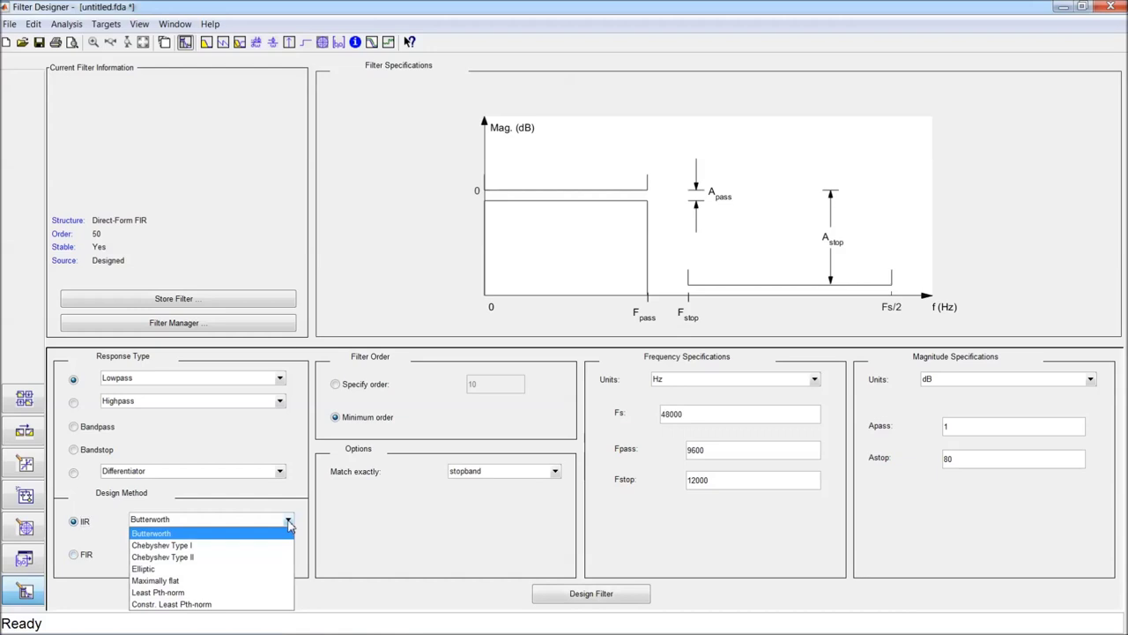
click(264, 545)
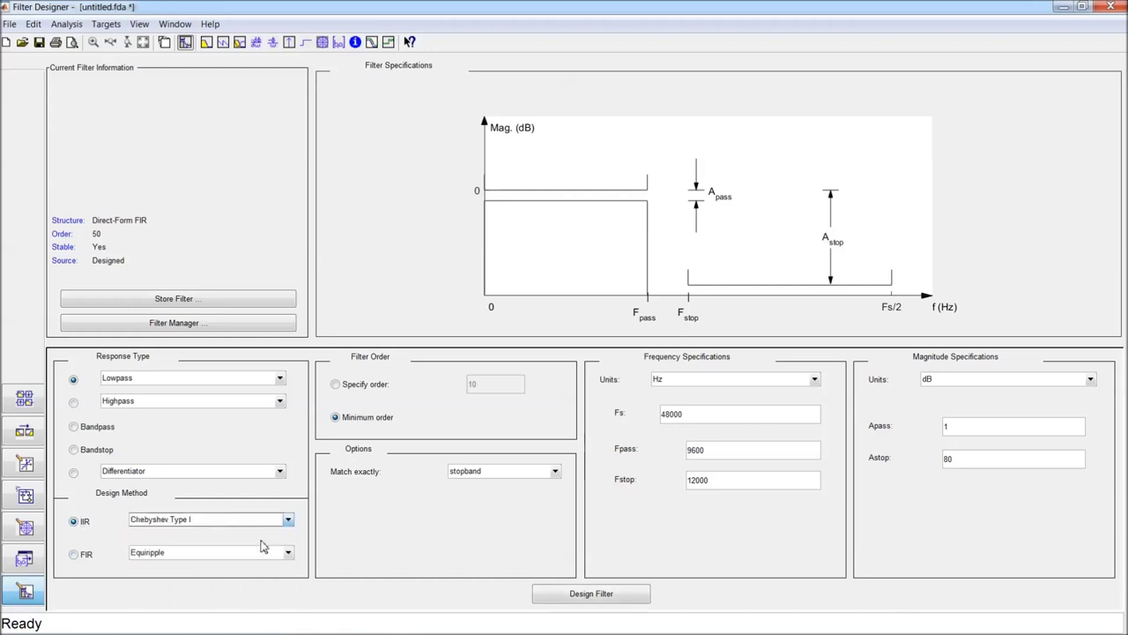
click(346, 388)
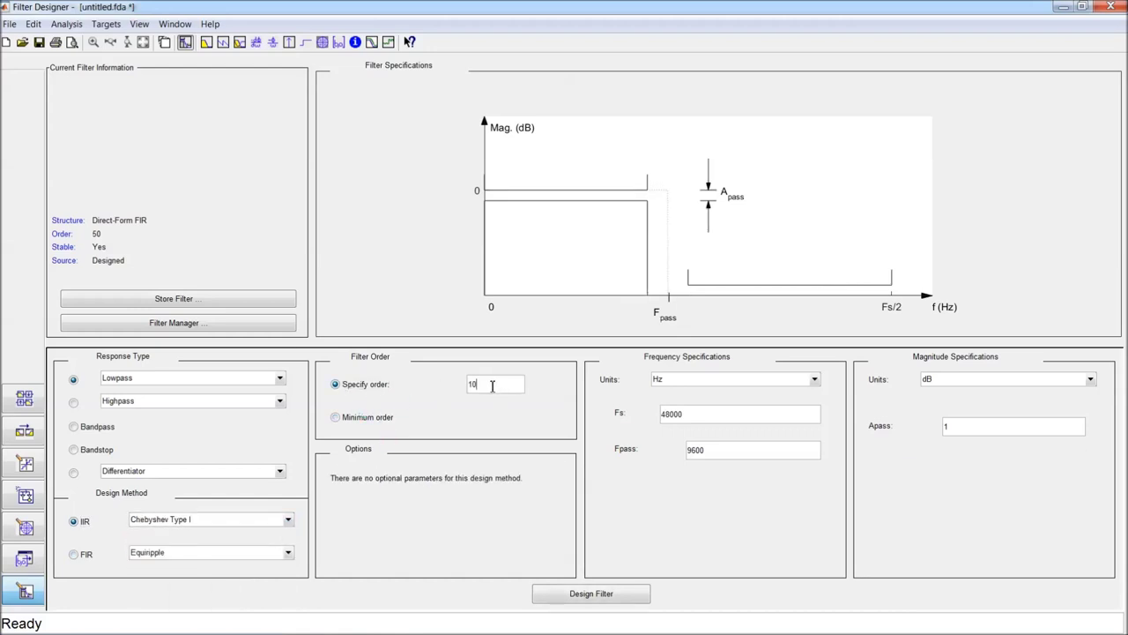
drag(493, 385, 441, 384)
text(7)
drag(693, 414, 647, 416)
text(2)
drag(704, 451, 683, 452)
text(75)
Design the order-7 filter and review its information, pole/zero plot and impulse response
click(597, 601)
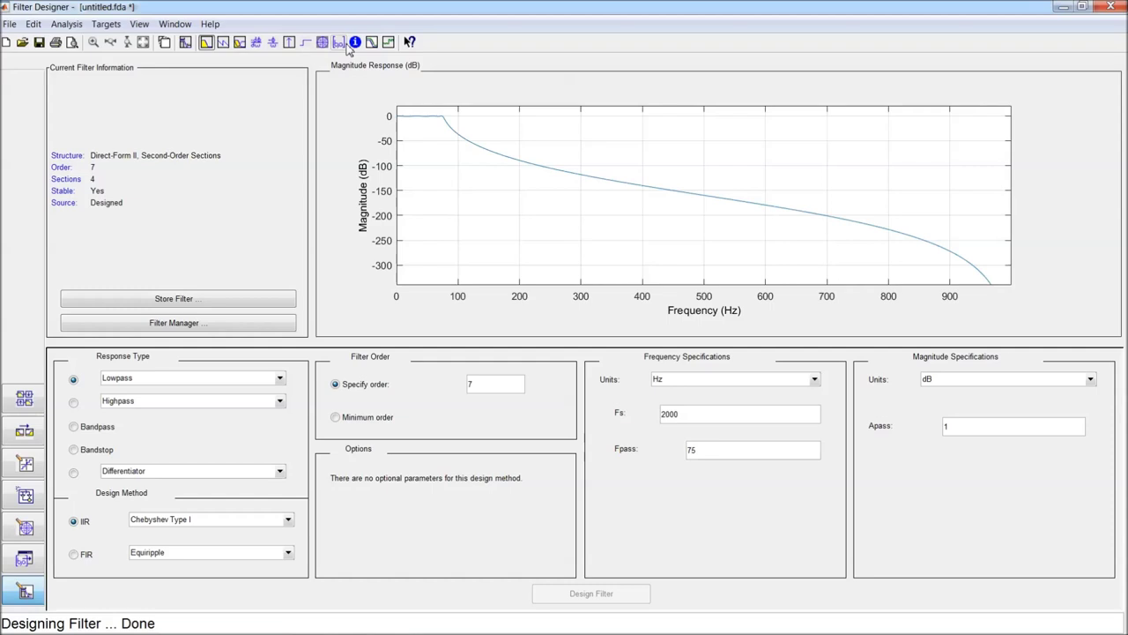
click(355, 46)
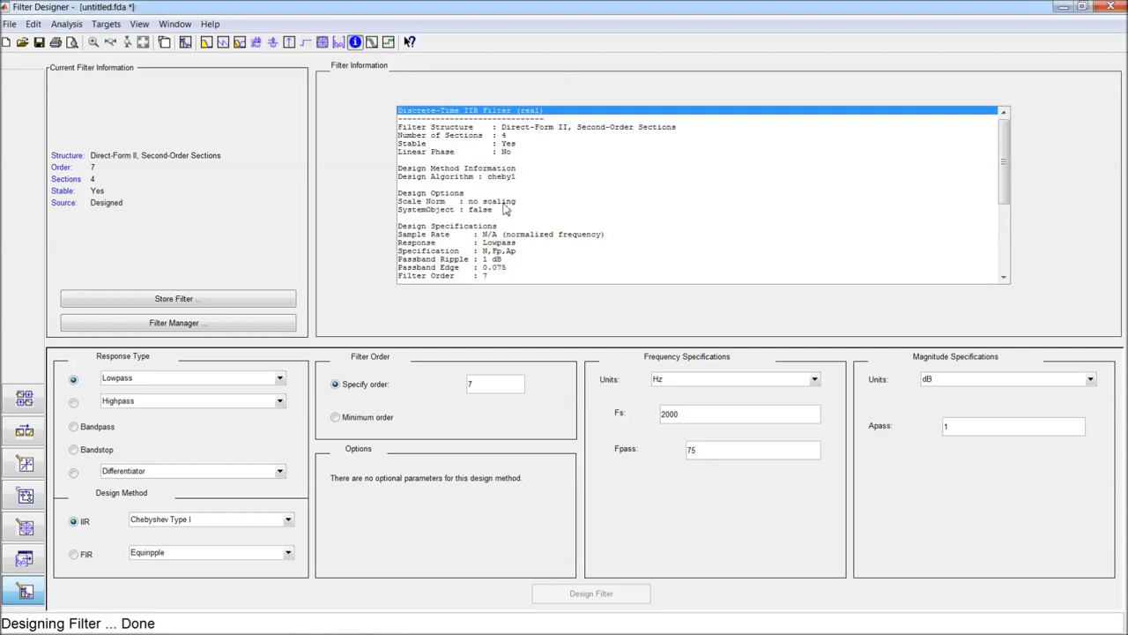
click(323, 42)
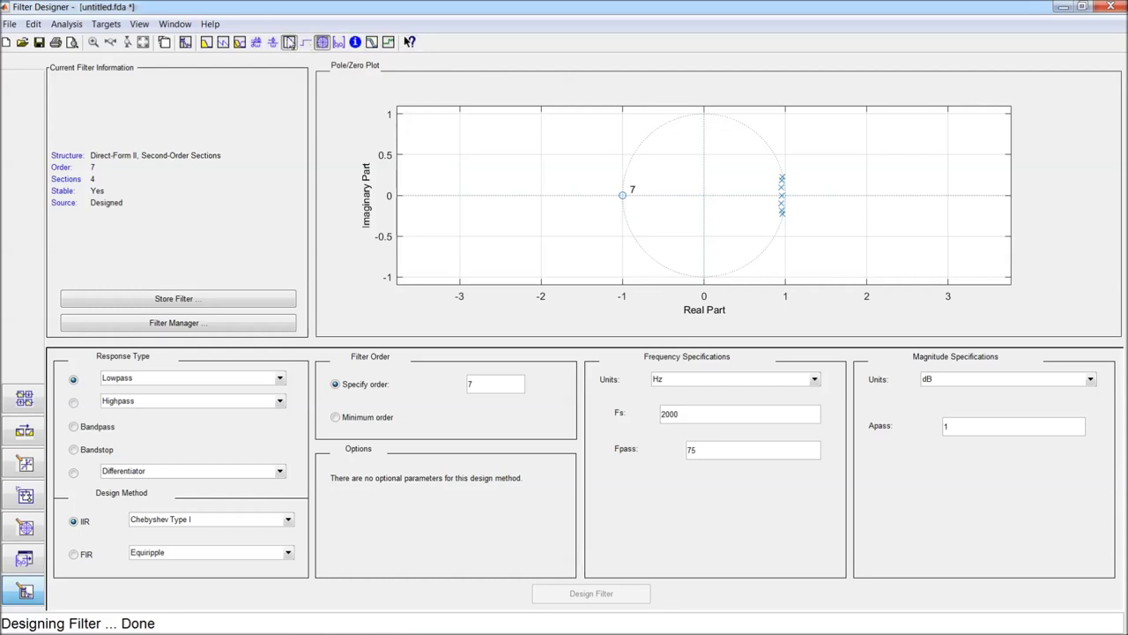
click(289, 42)
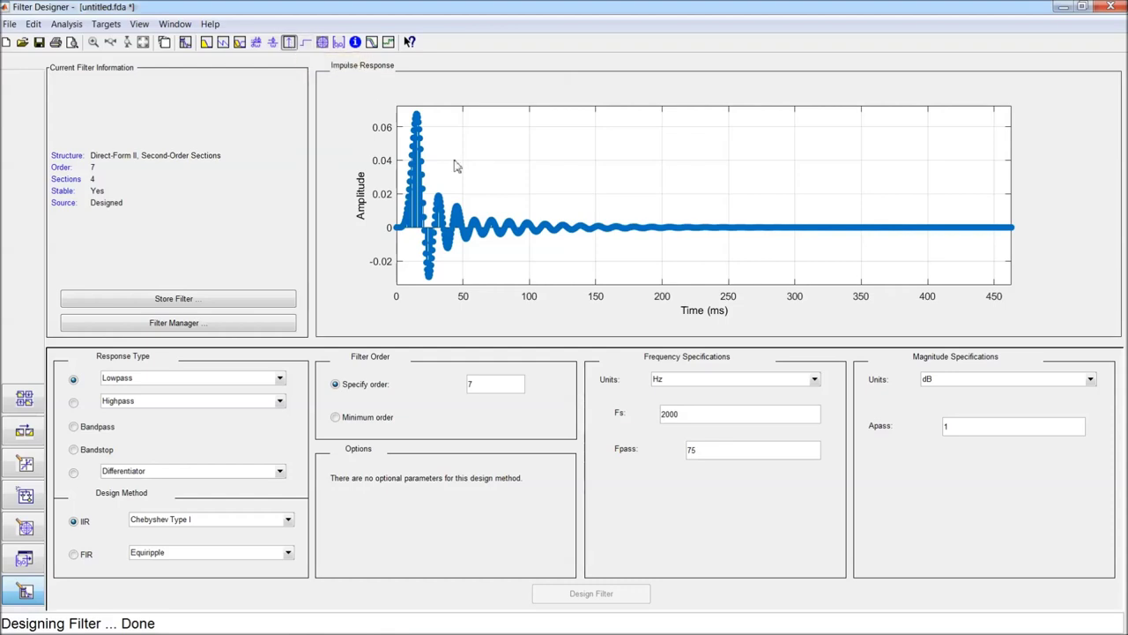
Export the filter to the workspace as an object named d, then close Filter Designer
click(9, 25)
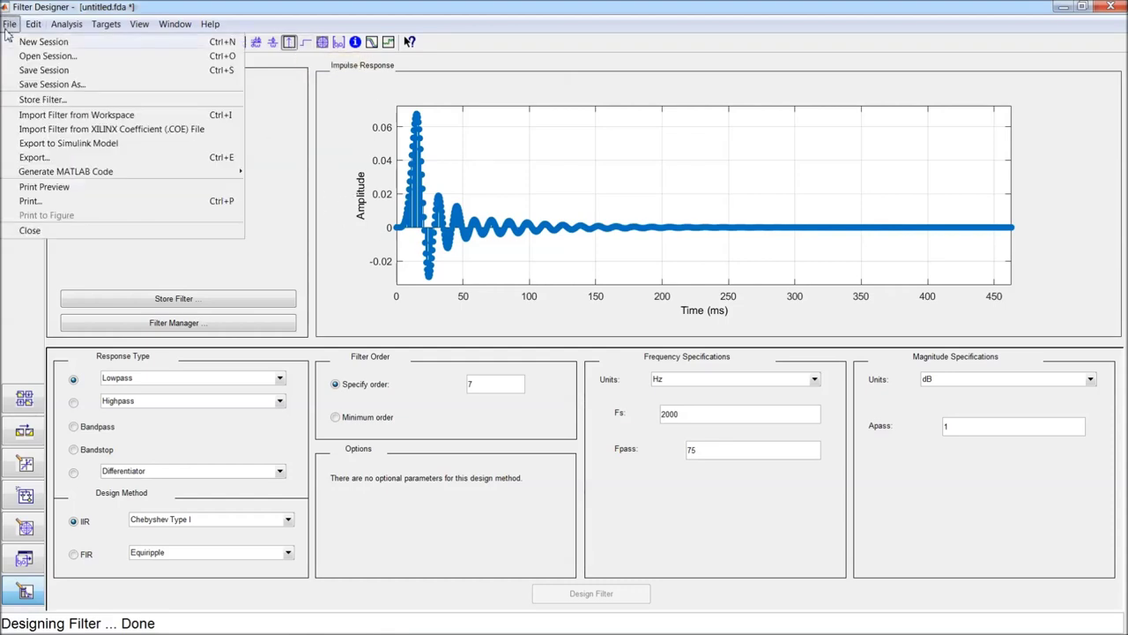
click(62, 167)
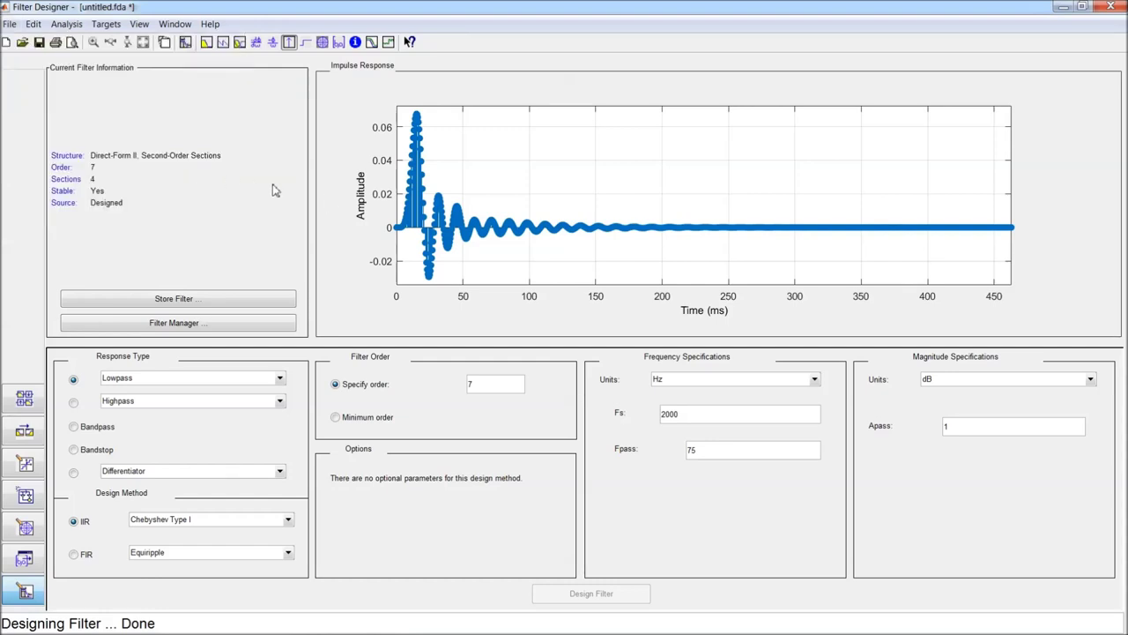
click(630, 323)
click(631, 324)
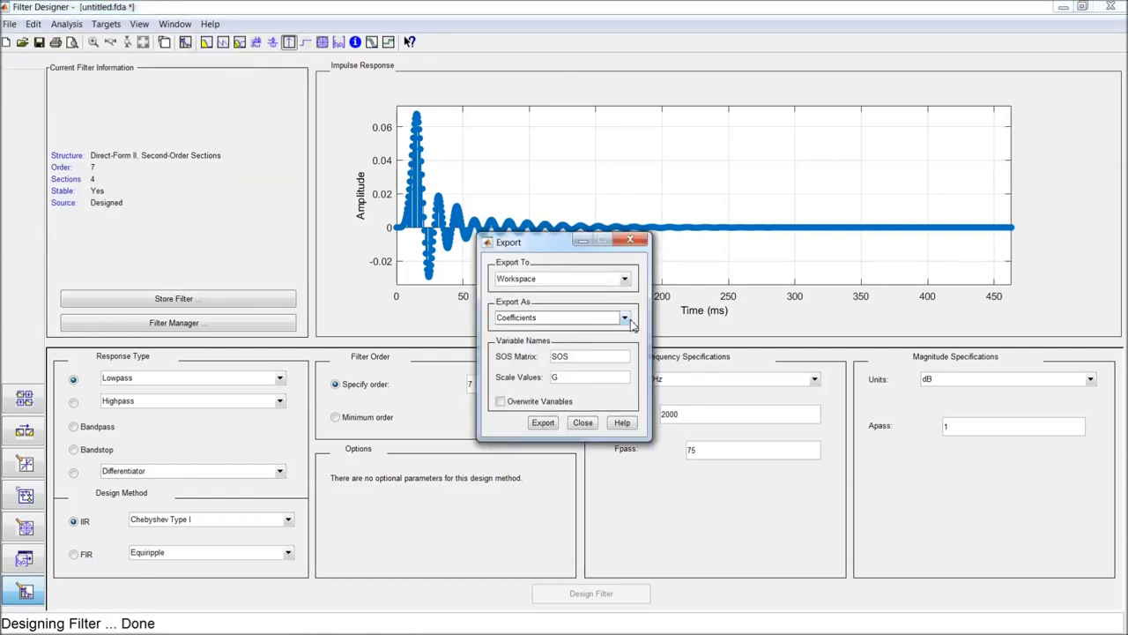
click(621, 321)
click(594, 344)
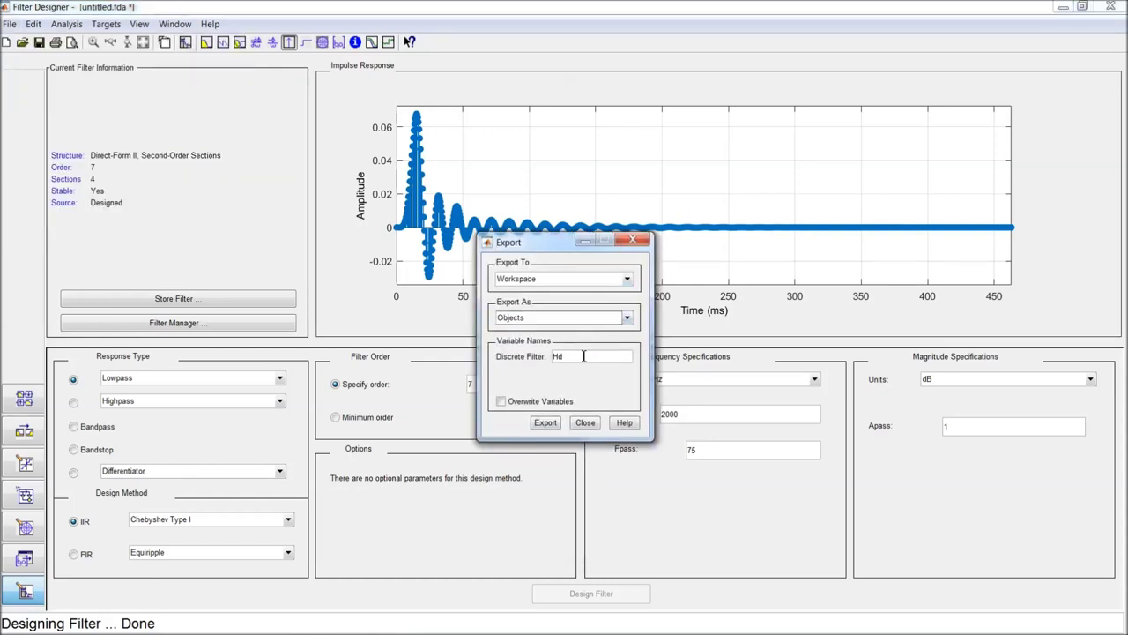
drag(580, 357, 522, 355)
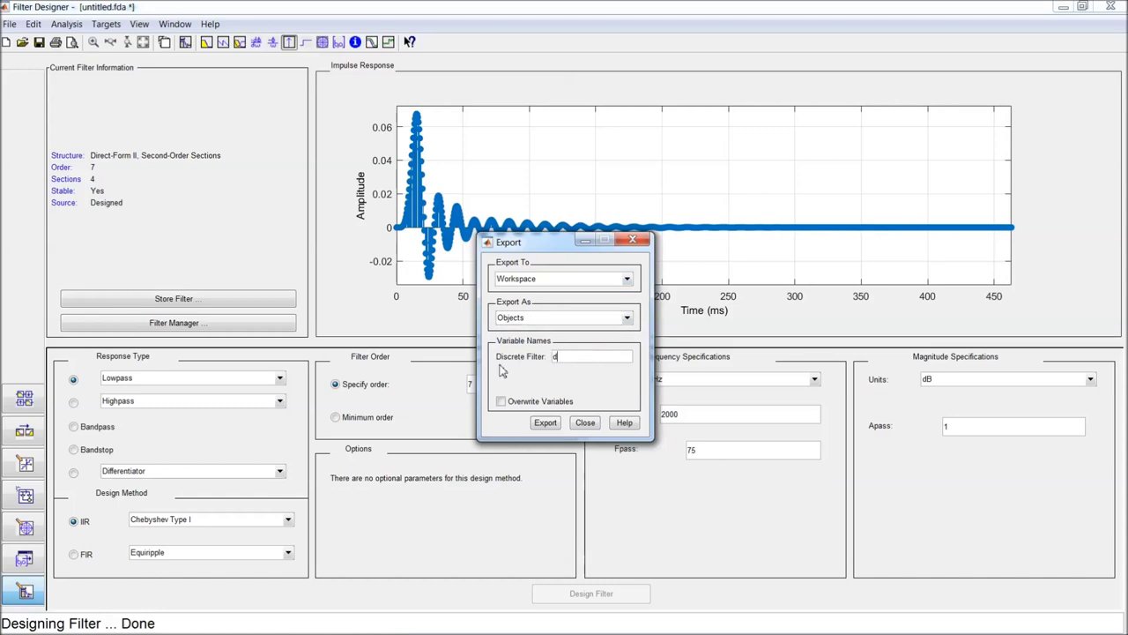
text(d)
click(539, 423)
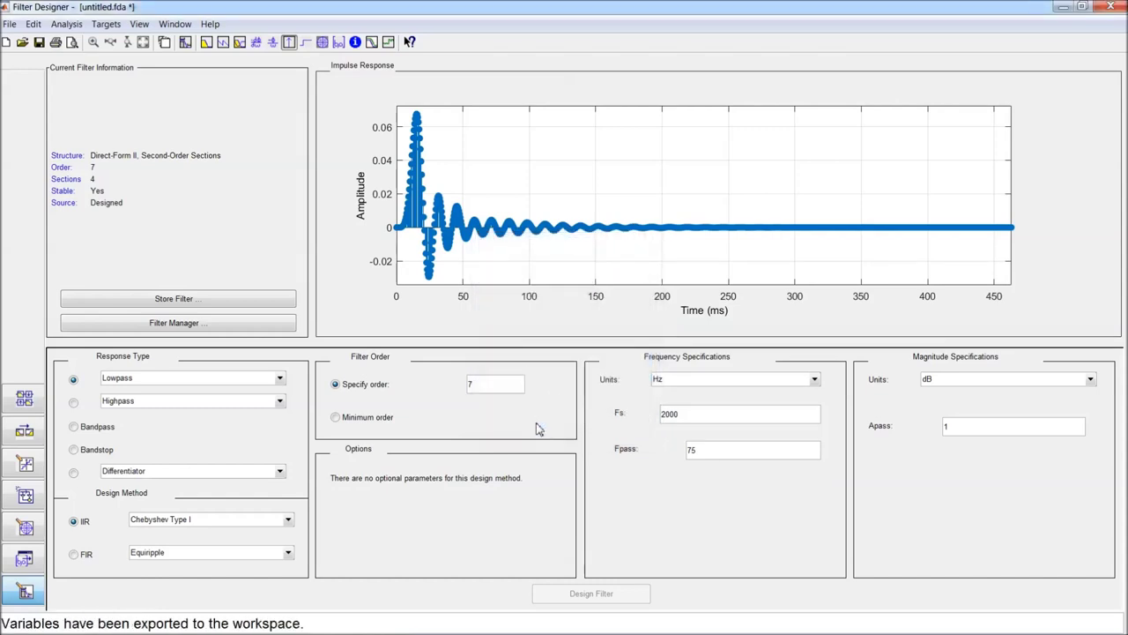
click(1110, 6)
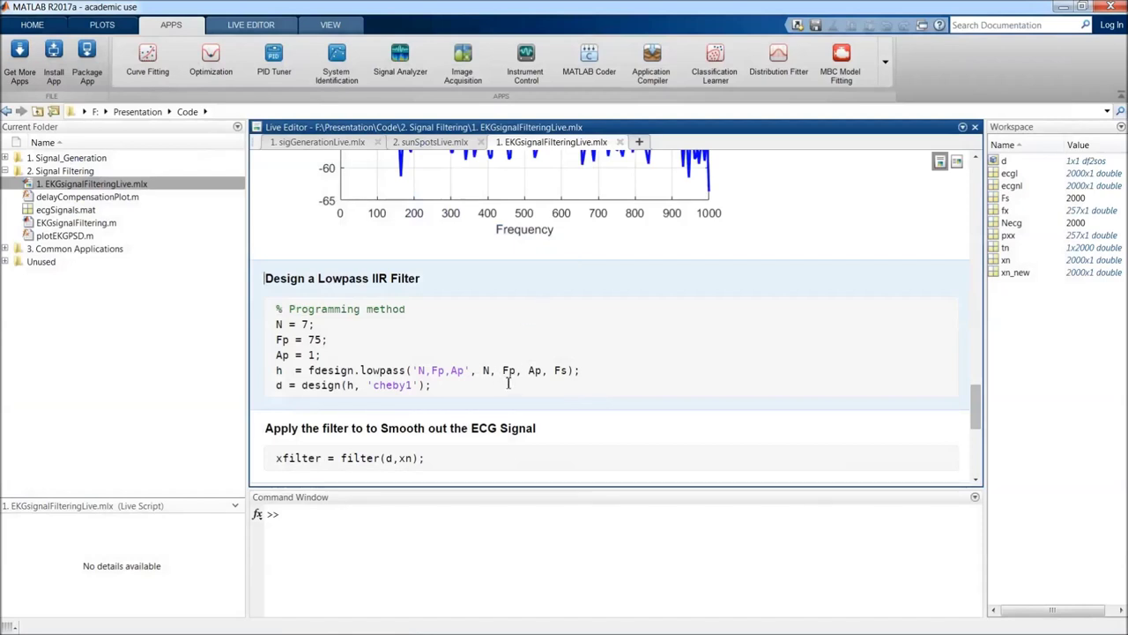
Run the filter design, filter application and PSD comparison sections in turn
scroll(385, 410, down, 3)
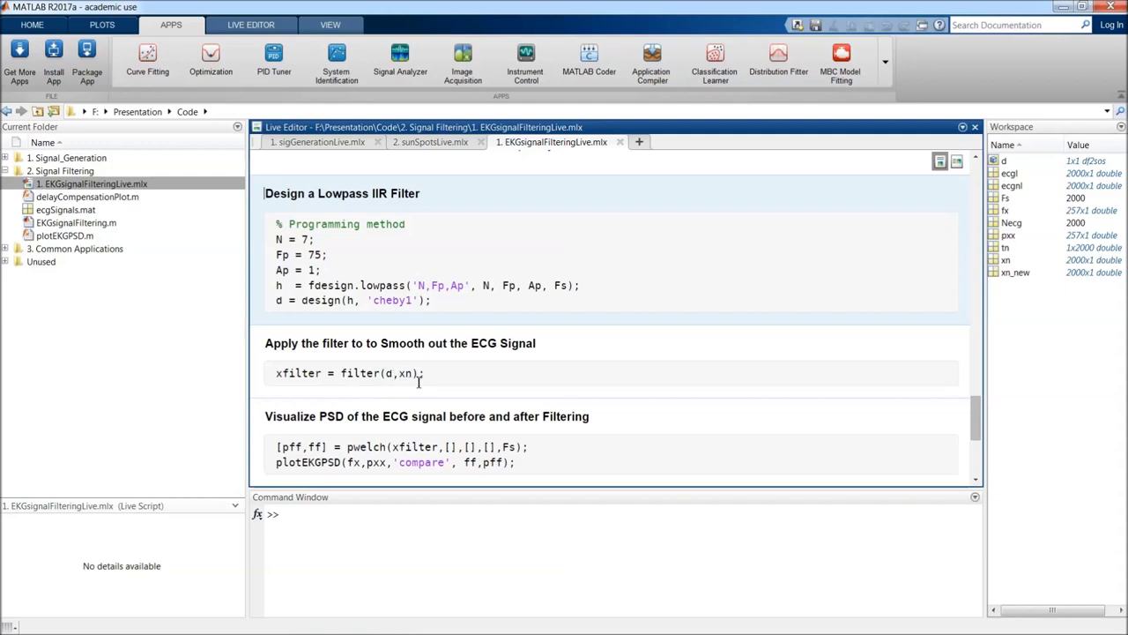
mouse_move(424, 379)
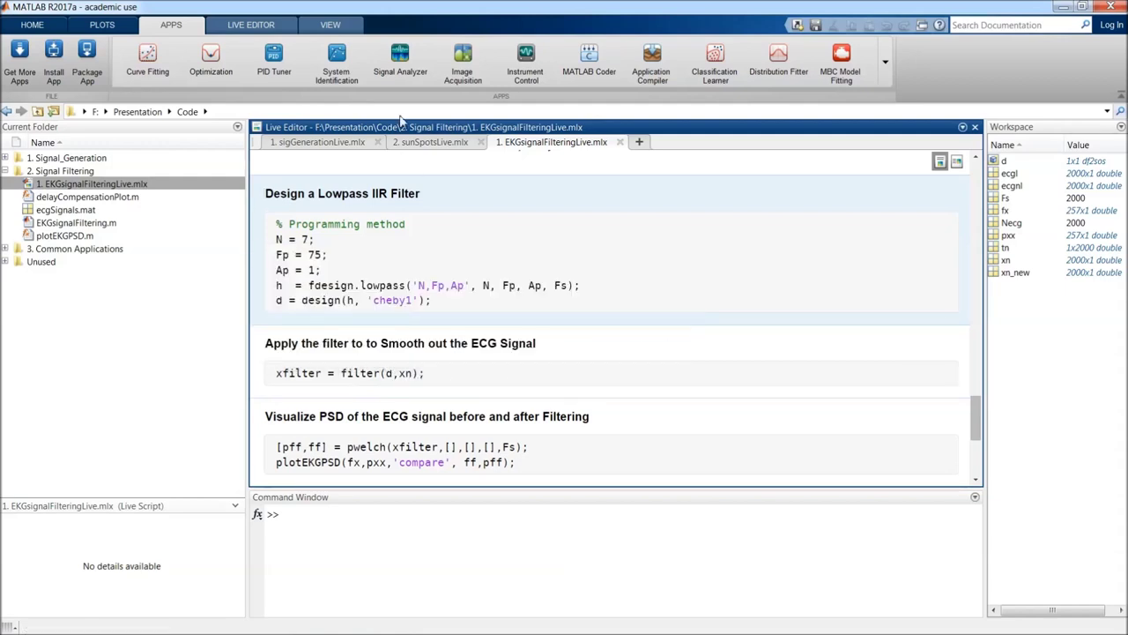
click(251, 25)
click(701, 63)
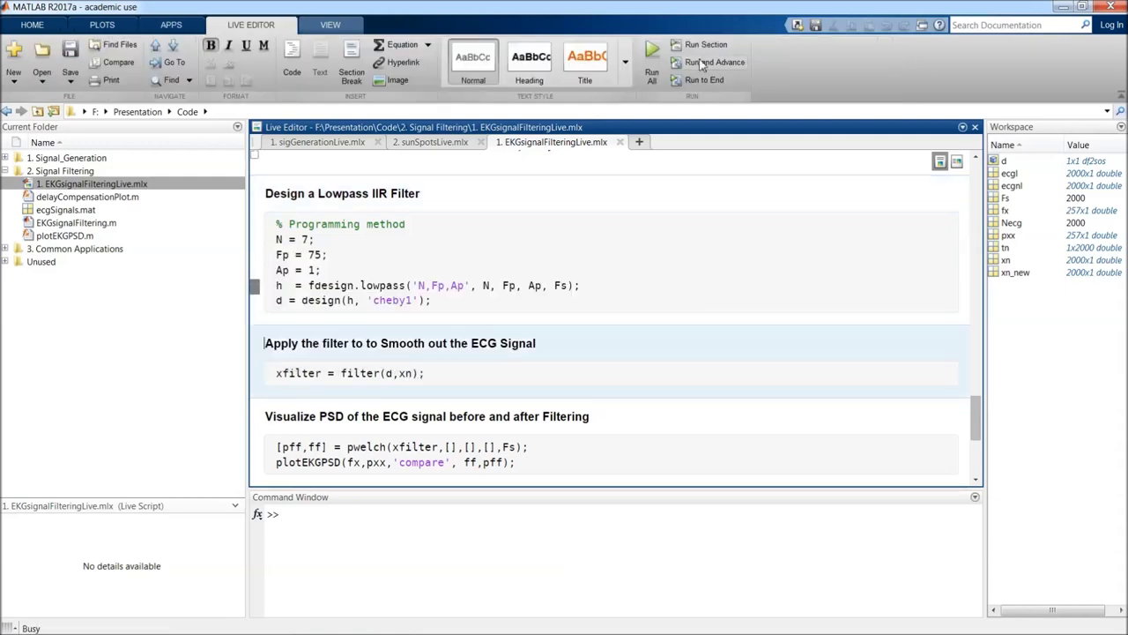
click(701, 63)
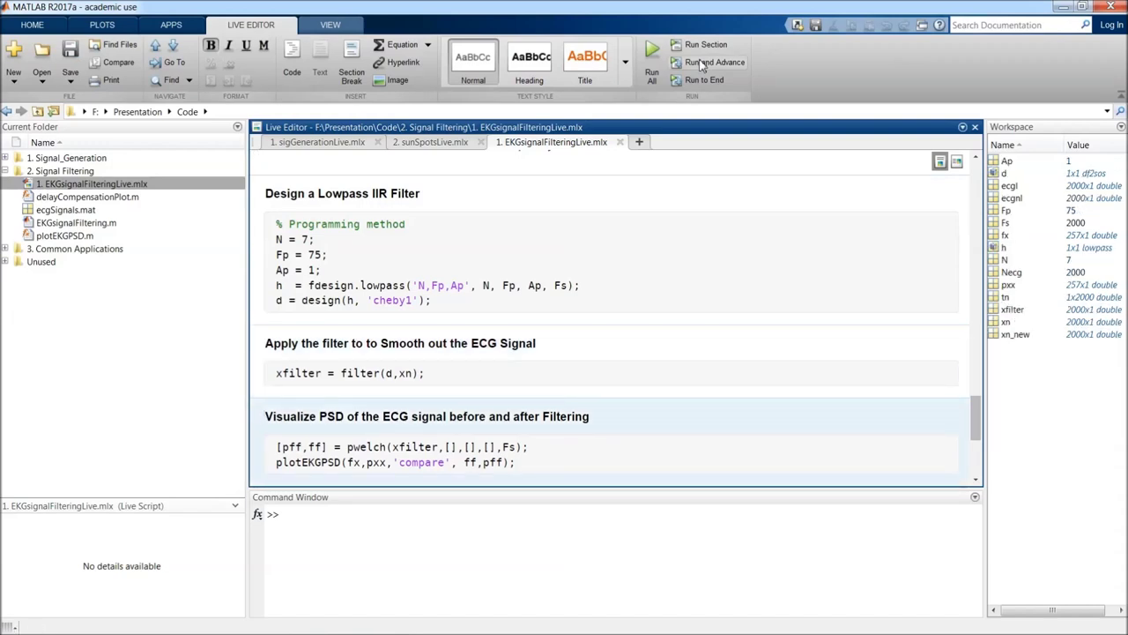
scroll(650, 332, down, 3)
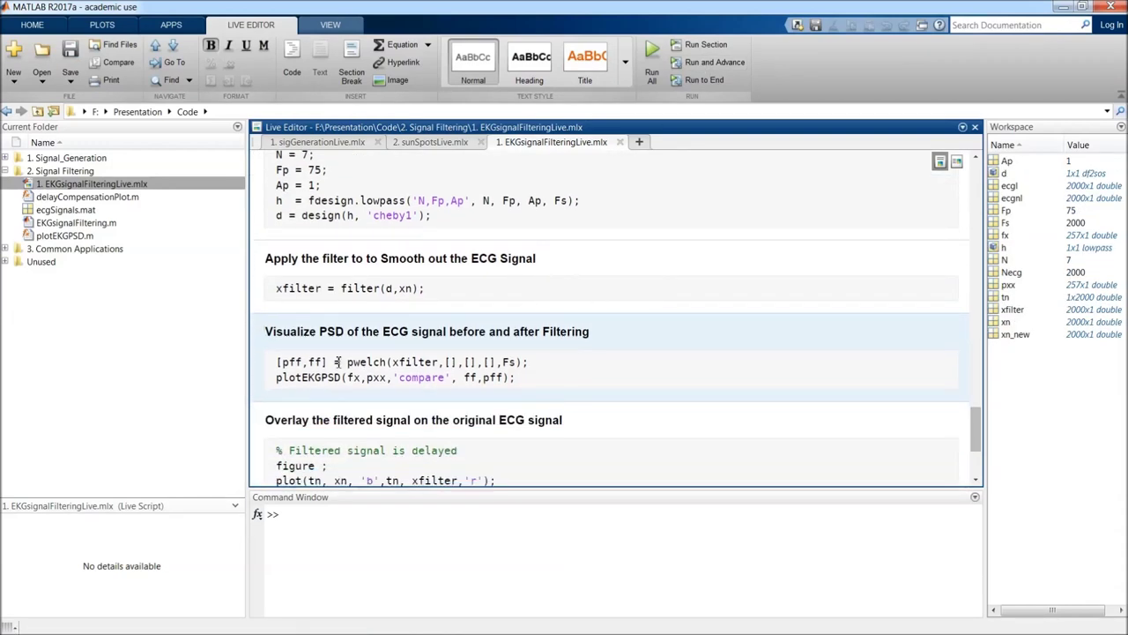
click(705, 62)
scroll(668, 377, down, 5)
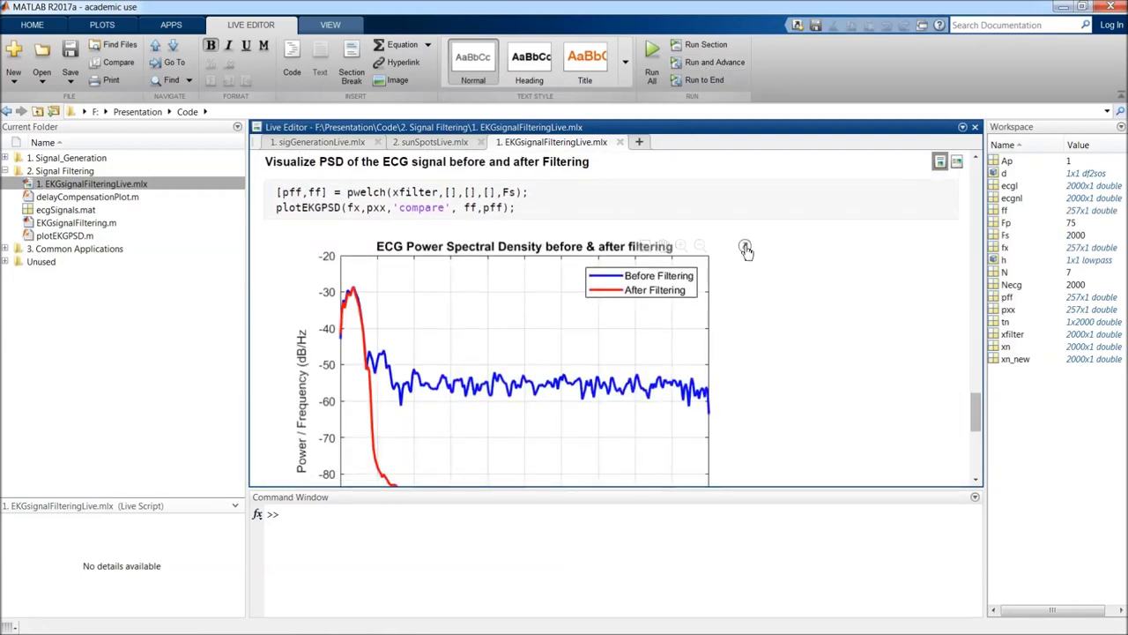
click(745, 245)
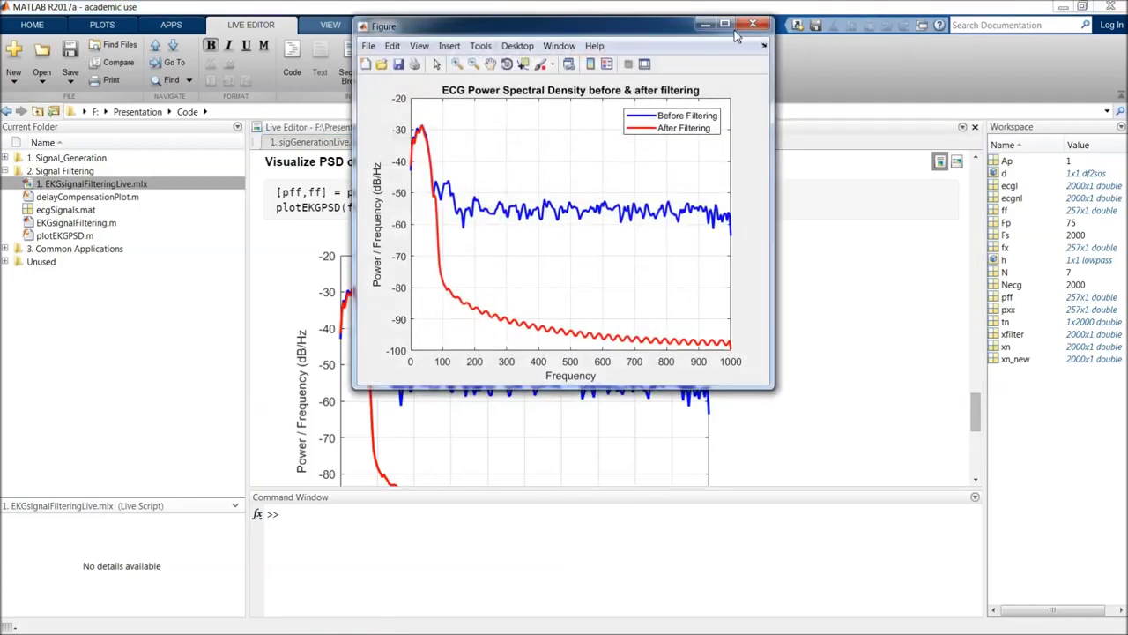
double_click(728, 26)
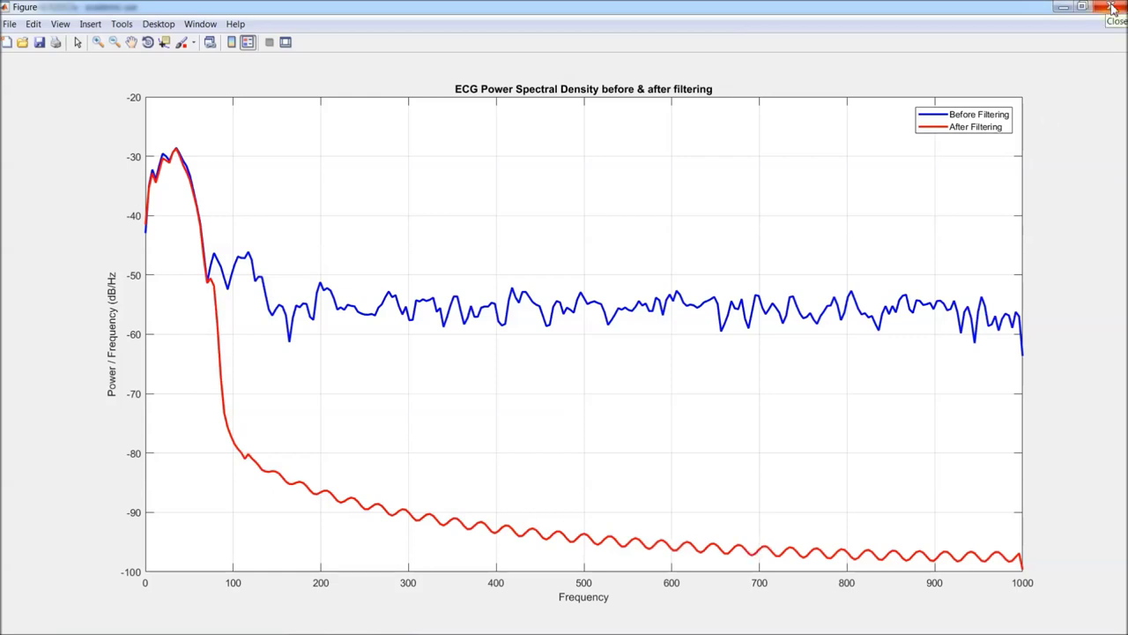
click(1113, 7)
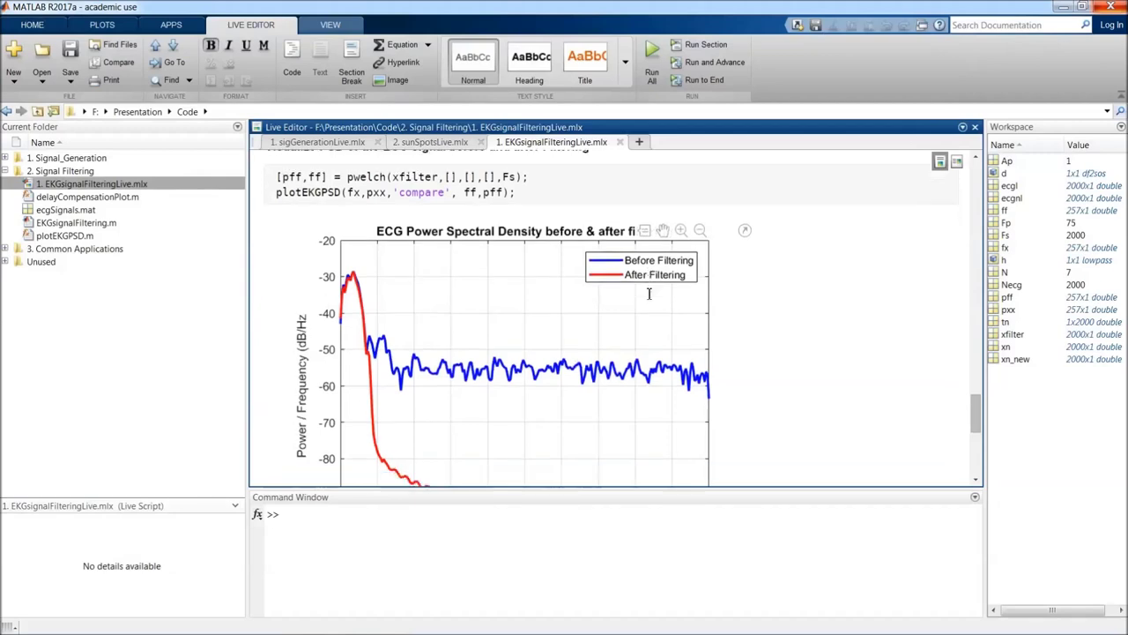
scroll(650, 293, down, 5)
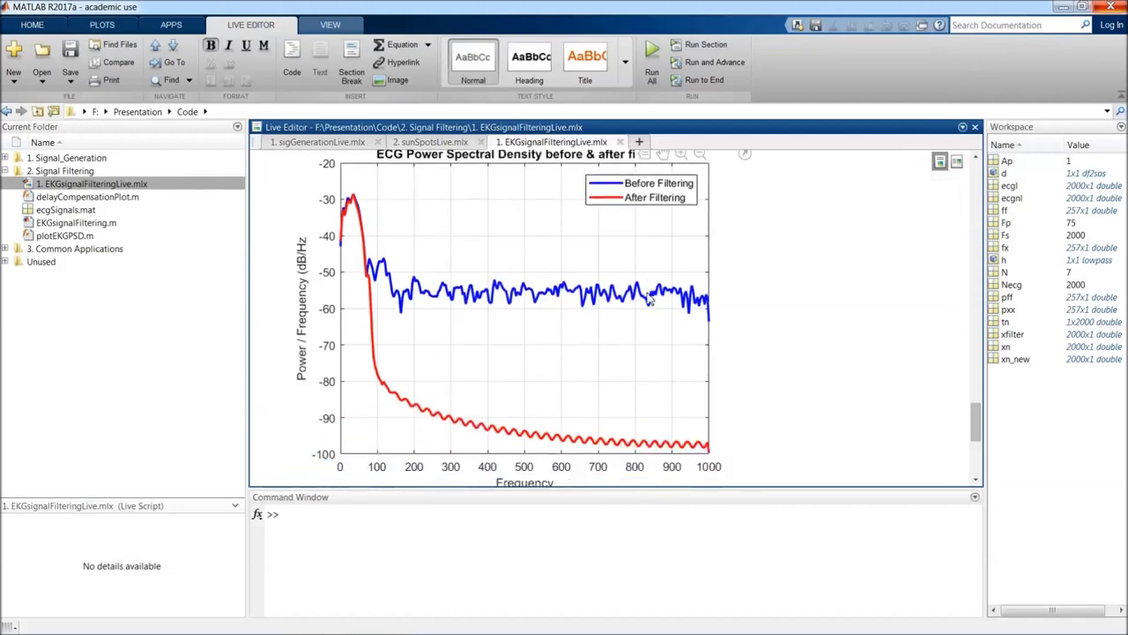
Run the overlay section and view the Filtered vs Unfiltered ECG plot maximized, then close it
click(705, 68)
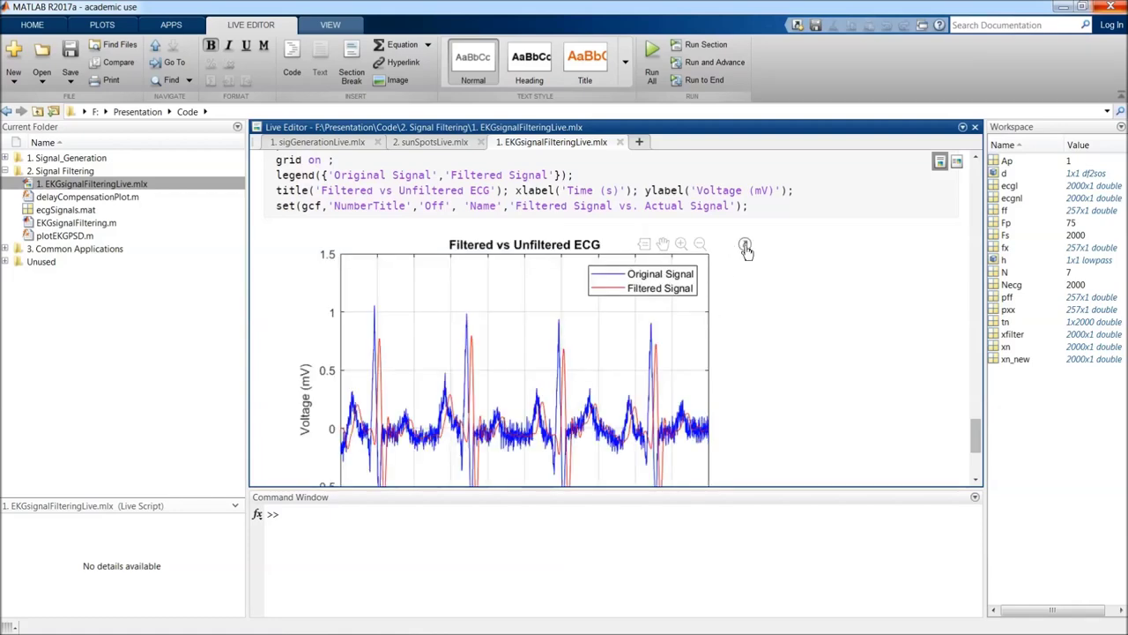
click(745, 247)
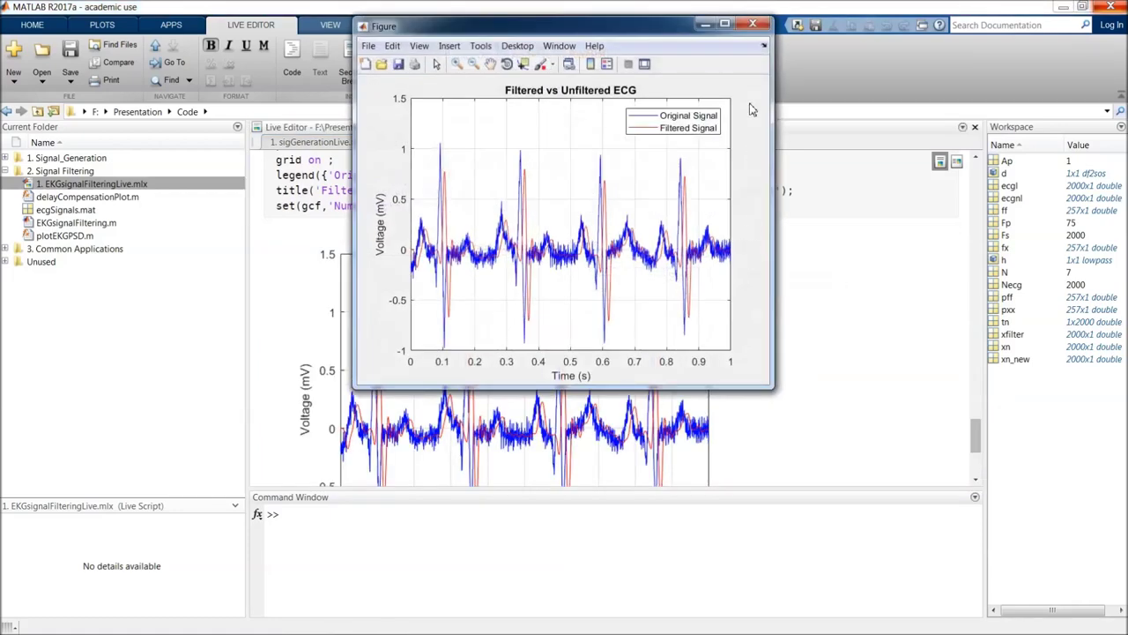
click(723, 18)
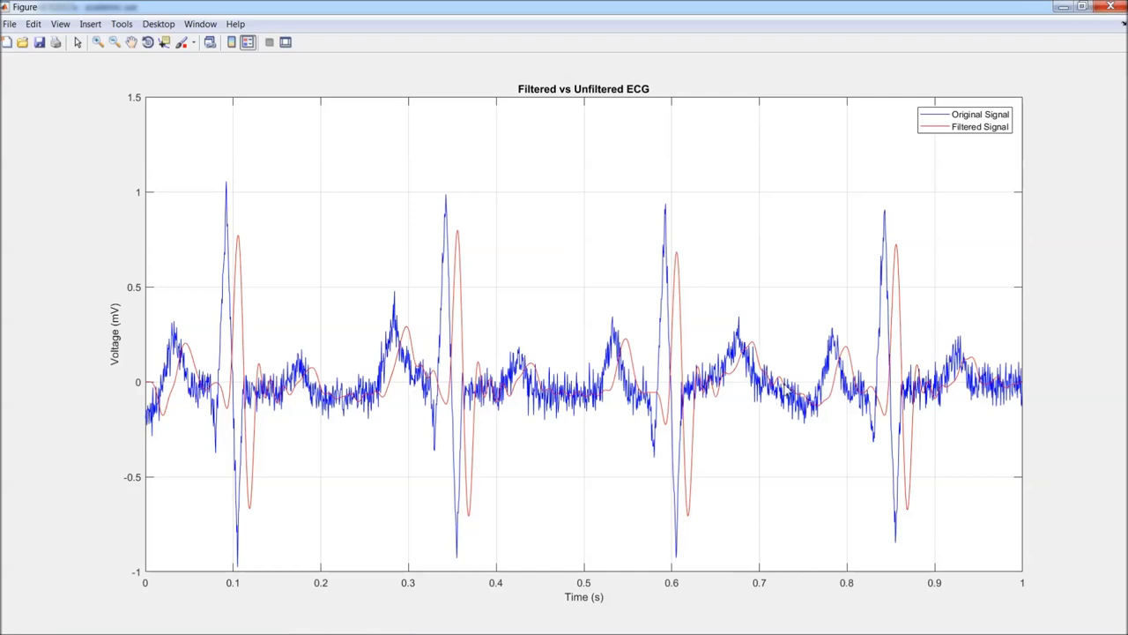
click(1109, 7)
scroll(696, 335, down, 5)
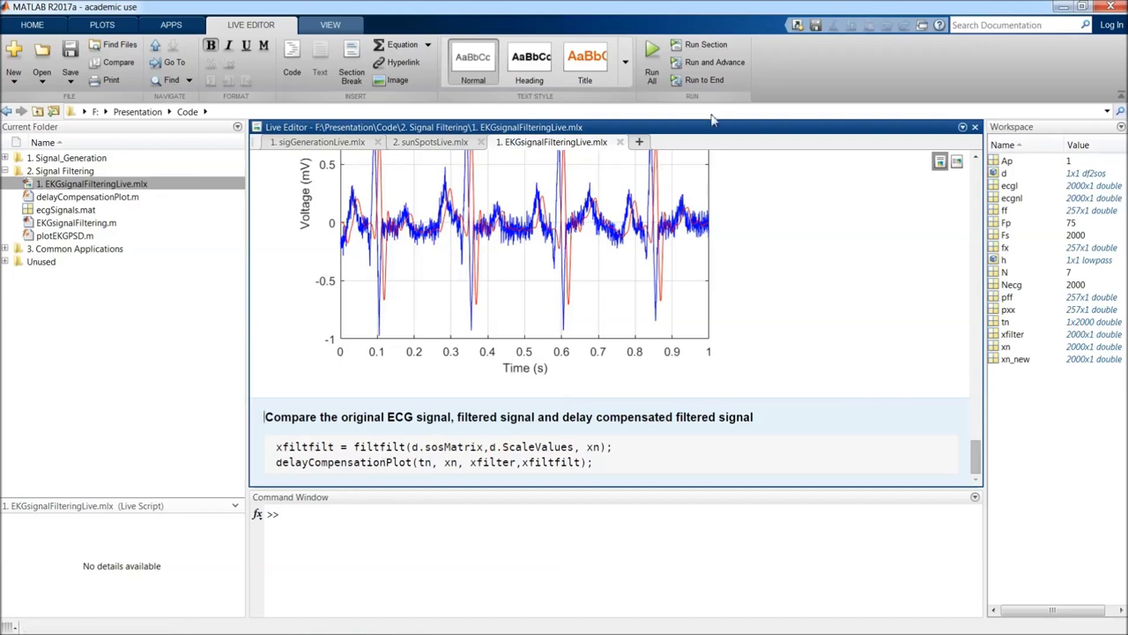
Run the filtfilt comparison section, inspect the Electrocardiogram plot full screen, then switch to PowerPoint
click(719, 67)
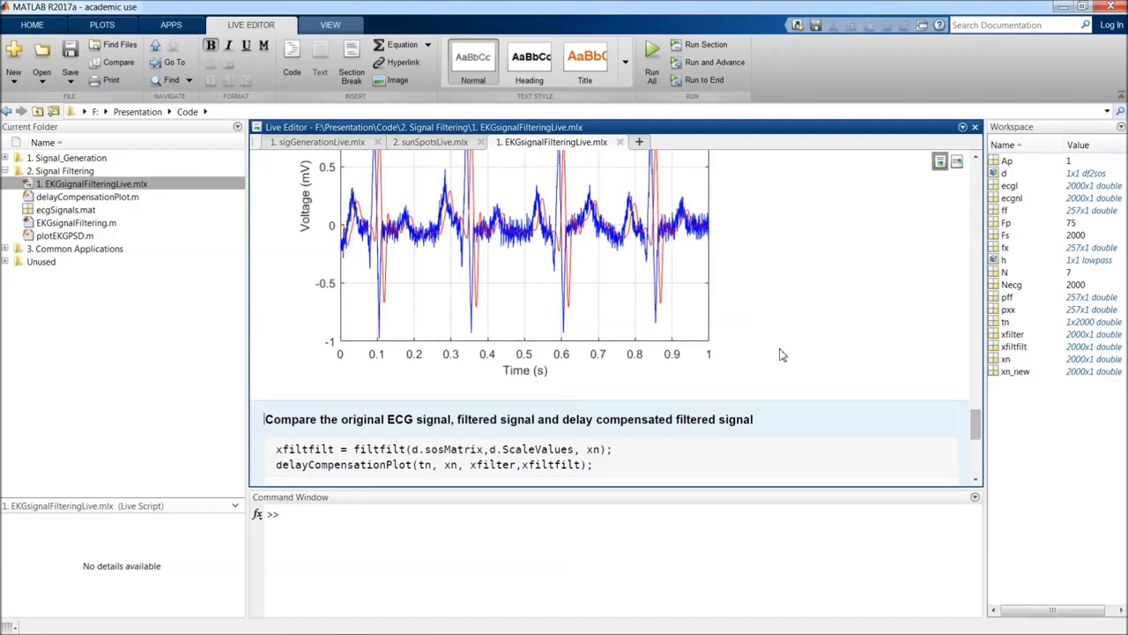
scroll(781, 354, down, 6)
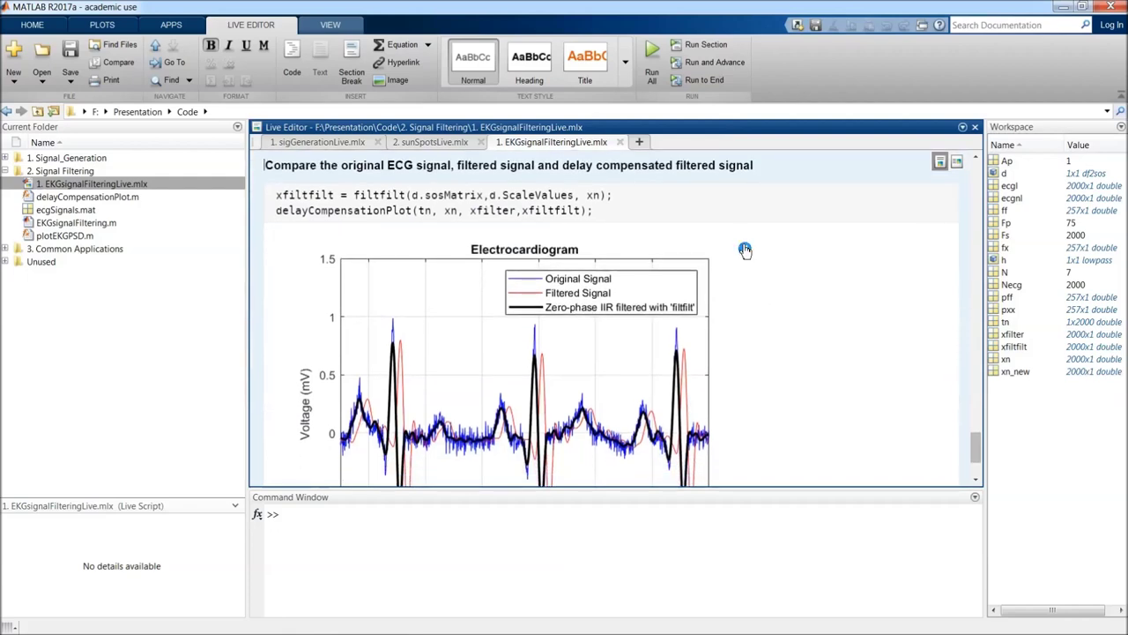
click(744, 251)
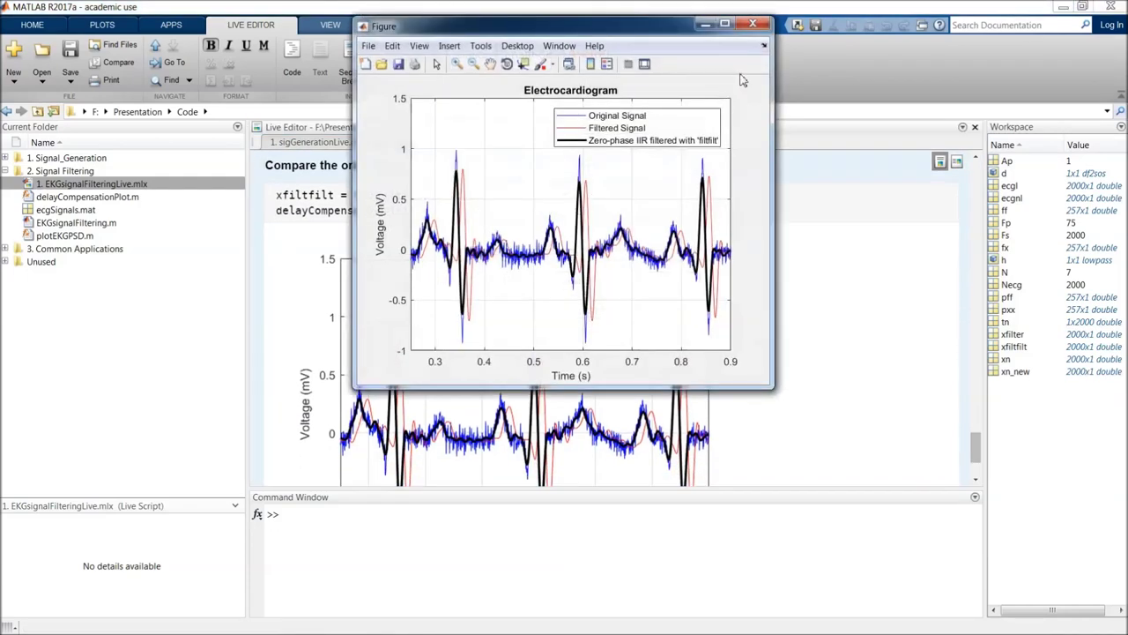
click(725, 23)
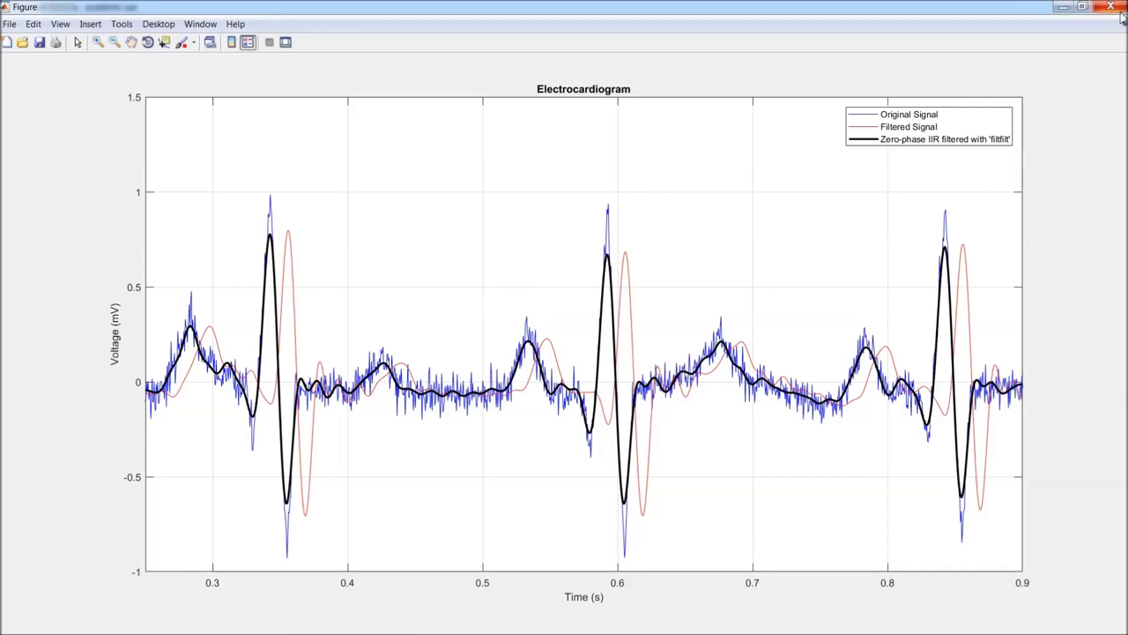
click(1110, 7)
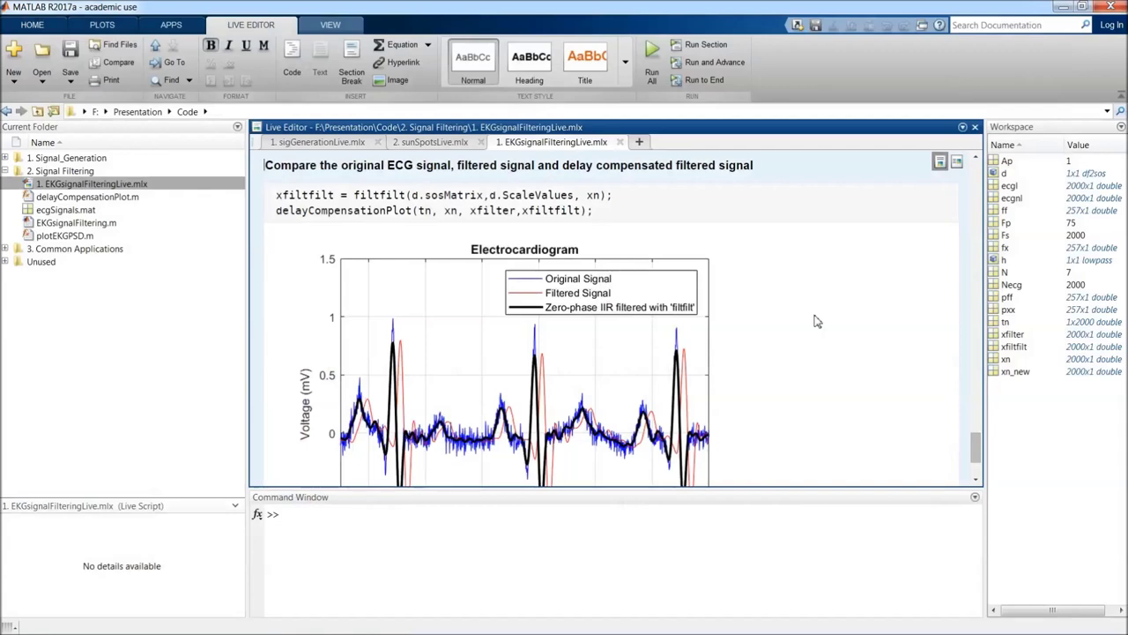
key(alt+Tab)
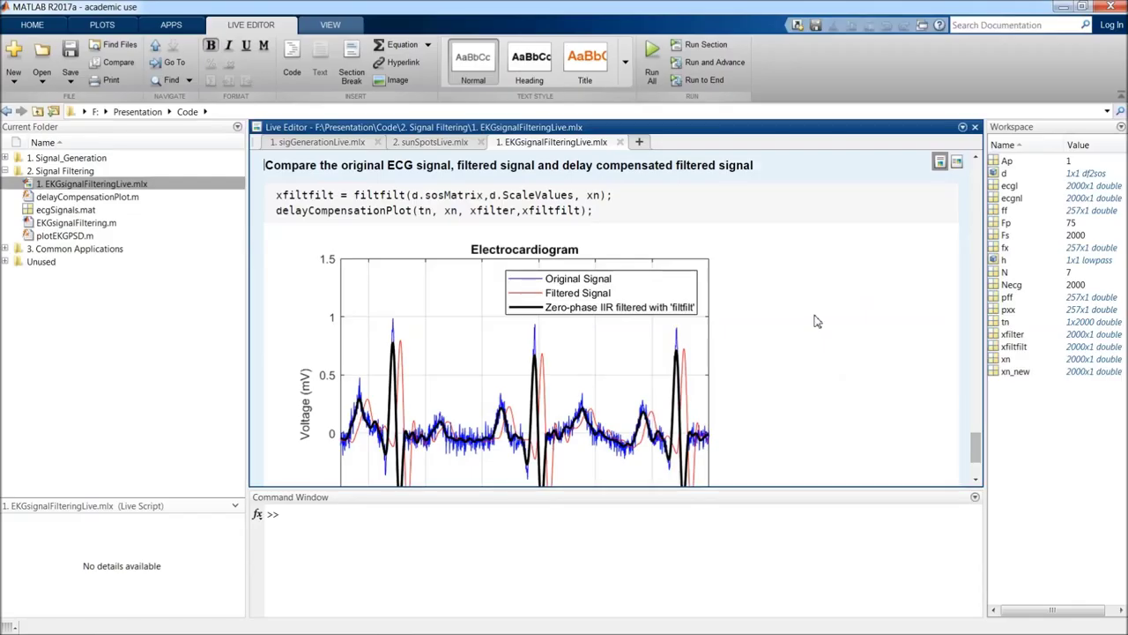
Open 1. detectDistortedSignalinNoiseLive.mlx from 3. Common Applications and run its first section
click(5, 171)
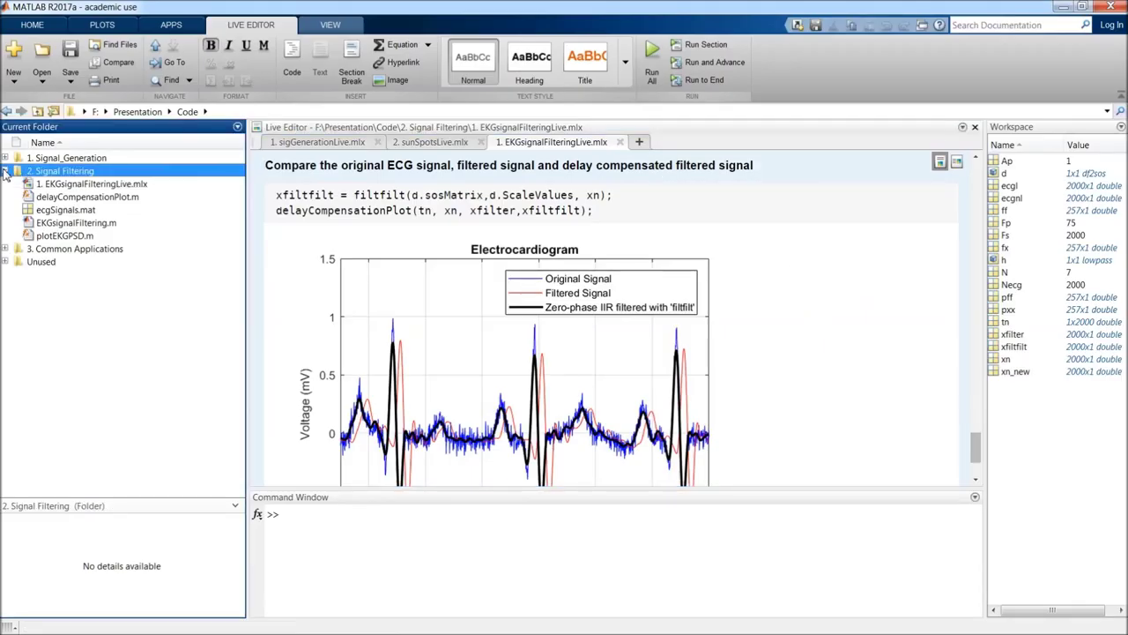
click(4, 171)
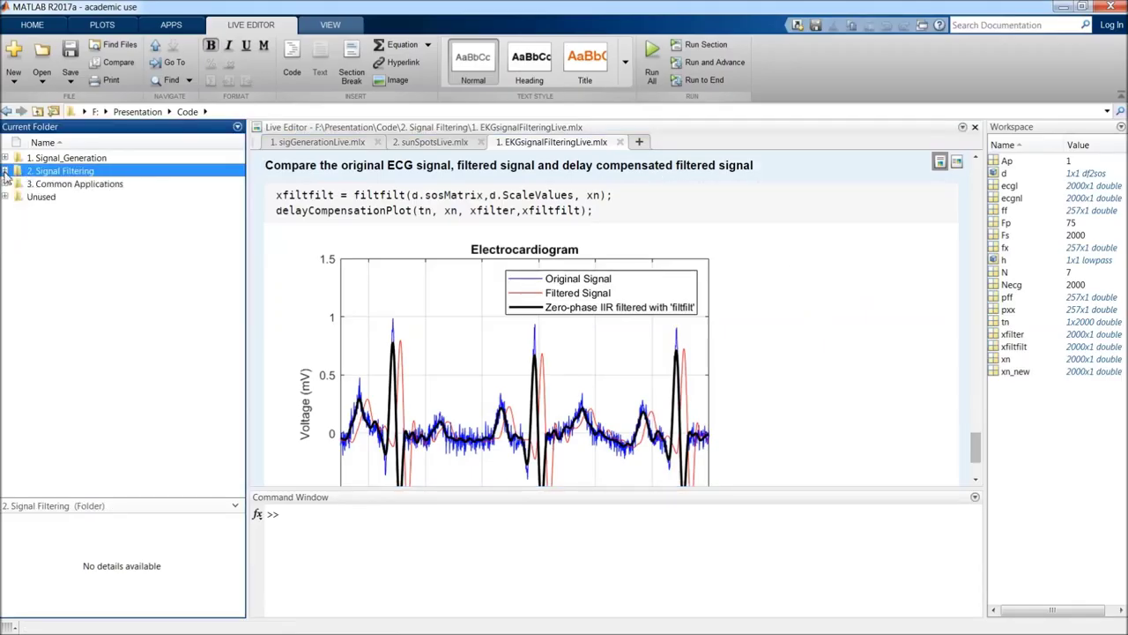
click(6, 183)
double_click(67, 197)
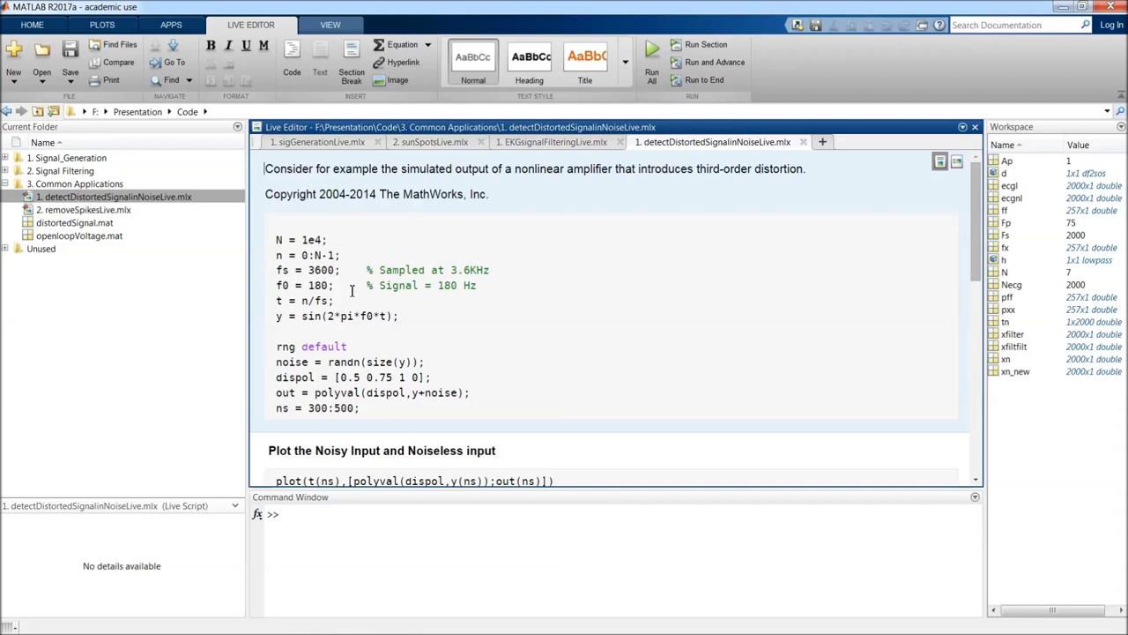
click(691, 71)
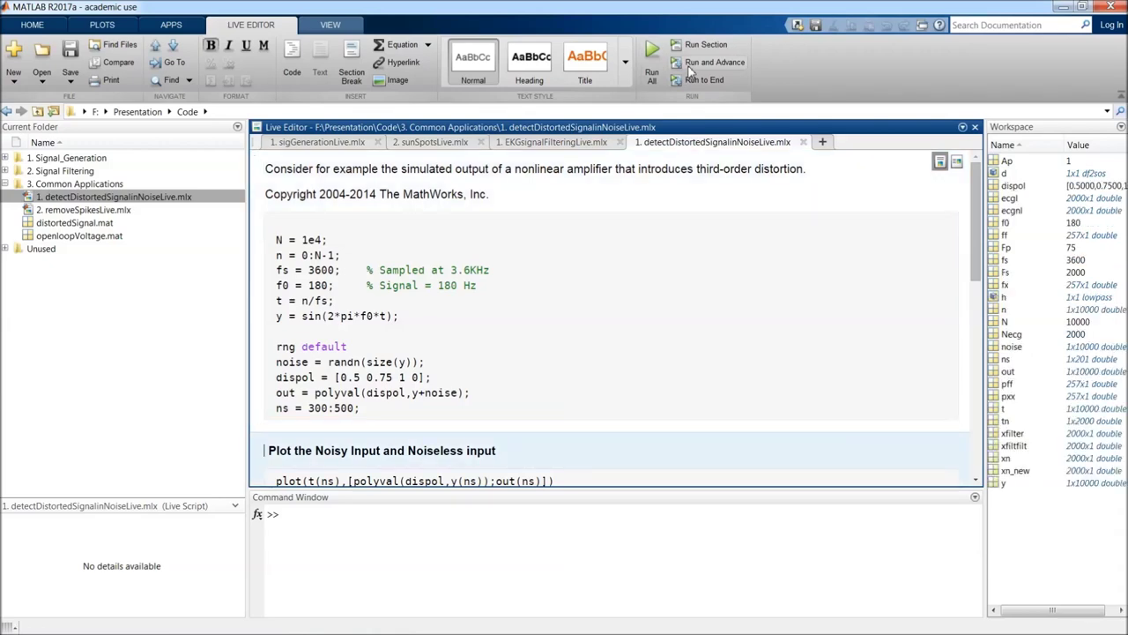
Run the noisy input plot and pwelch sections, then pop the Welch PSD plot into its own window
scroll(687, 273, down, 2)
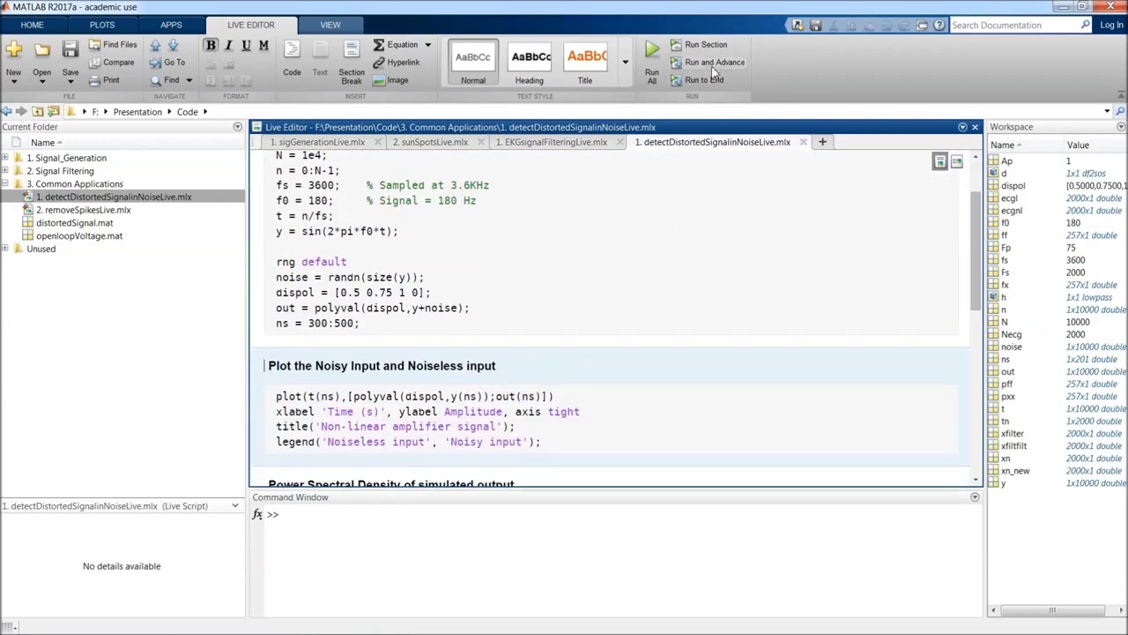
click(714, 71)
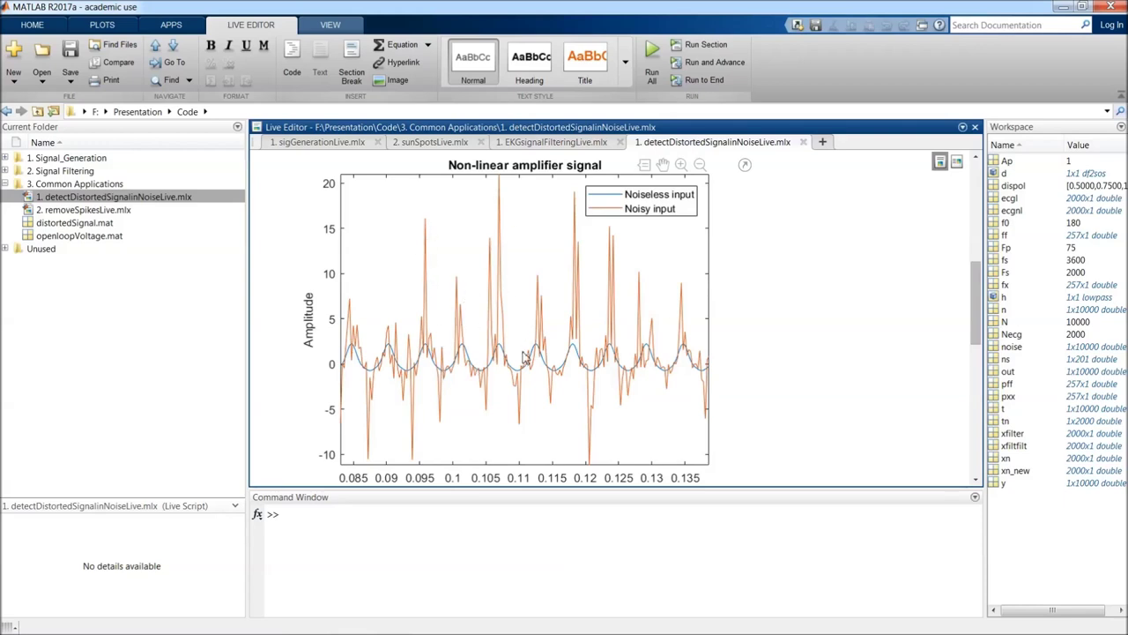
scroll(523, 356, down, 4)
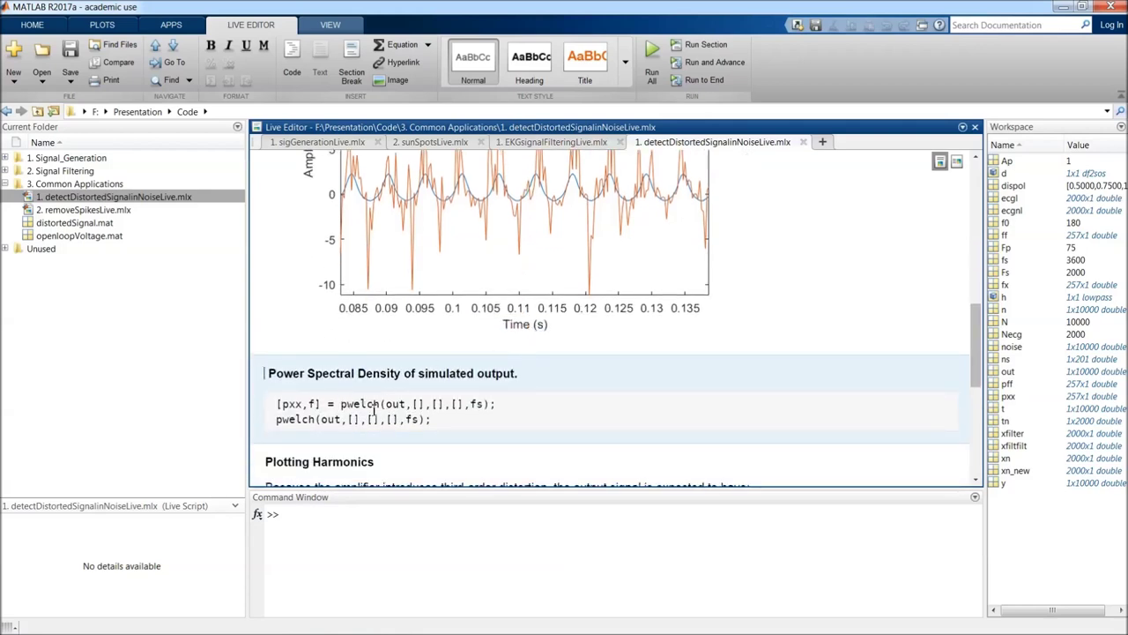
click(728, 65)
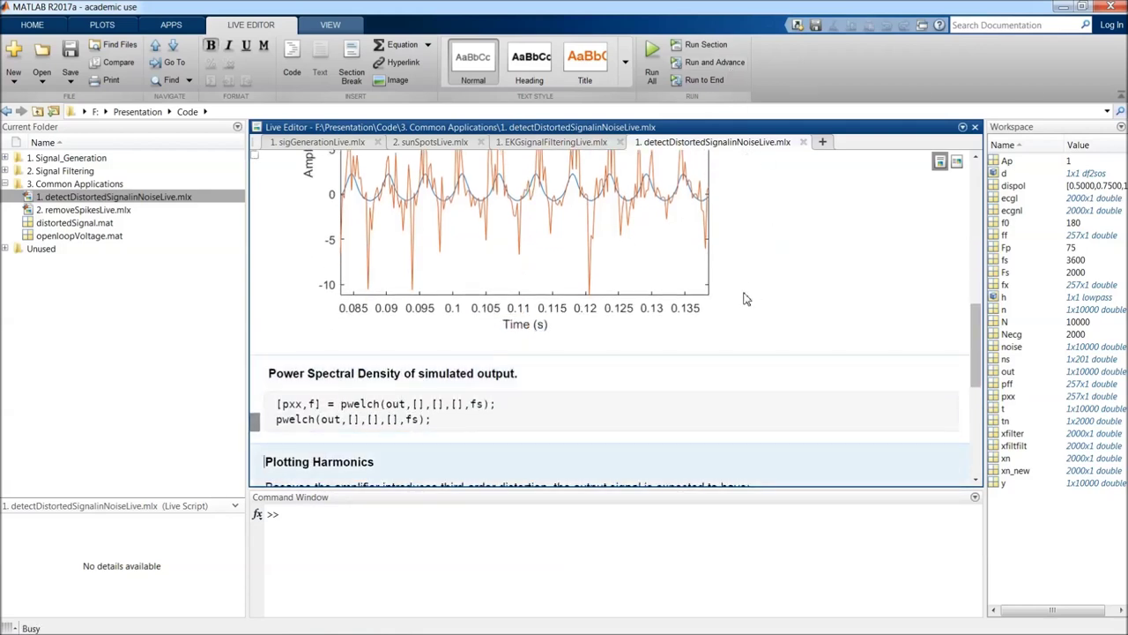
scroll(743, 297, down, 5)
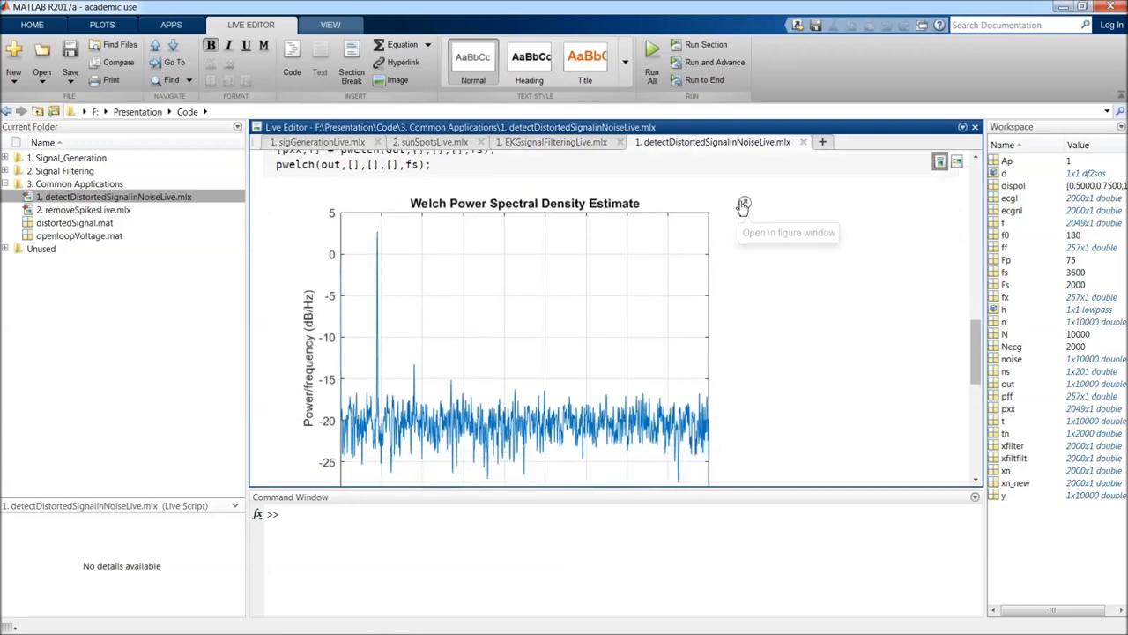
click(743, 205)
double_click(720, 29)
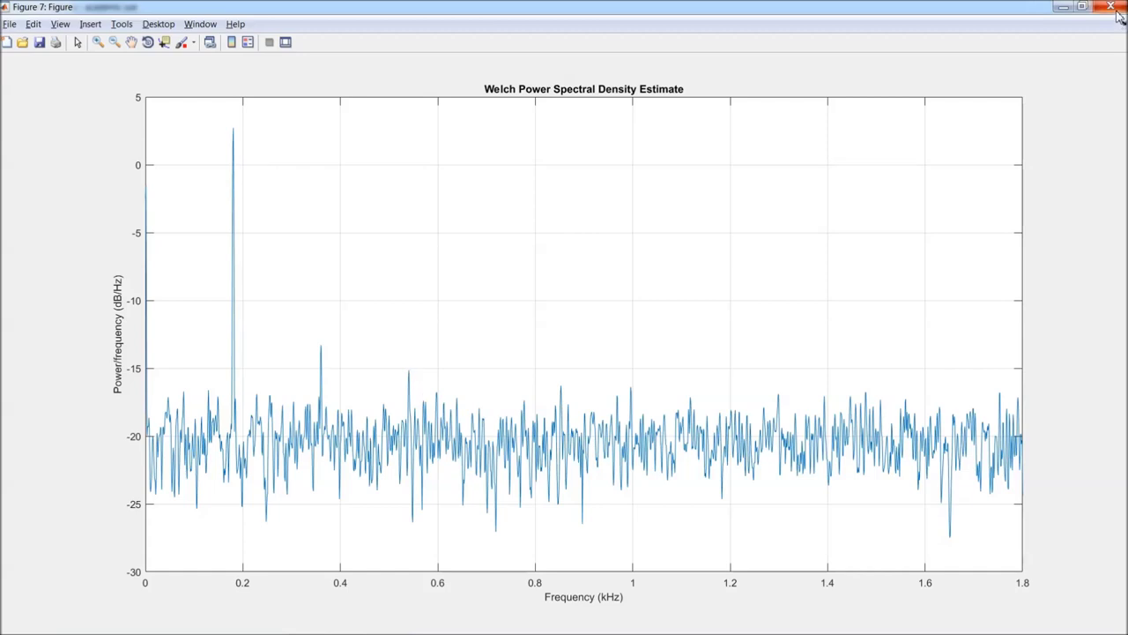
click(1114, 9)
scroll(604, 390, down, 3)
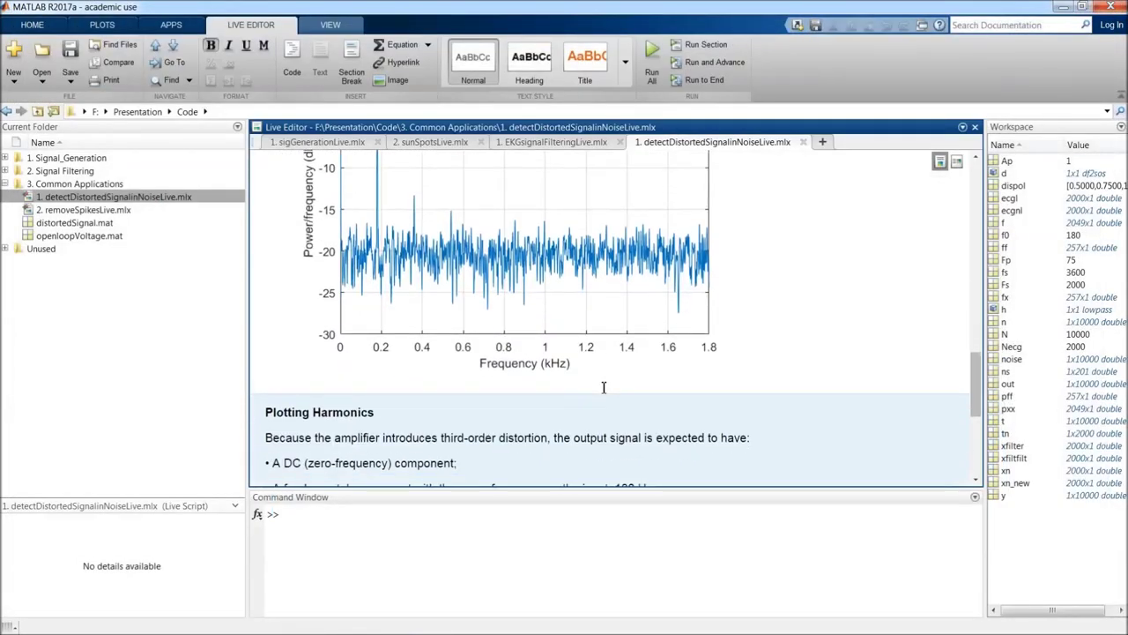
scroll(603, 387, down, 5)
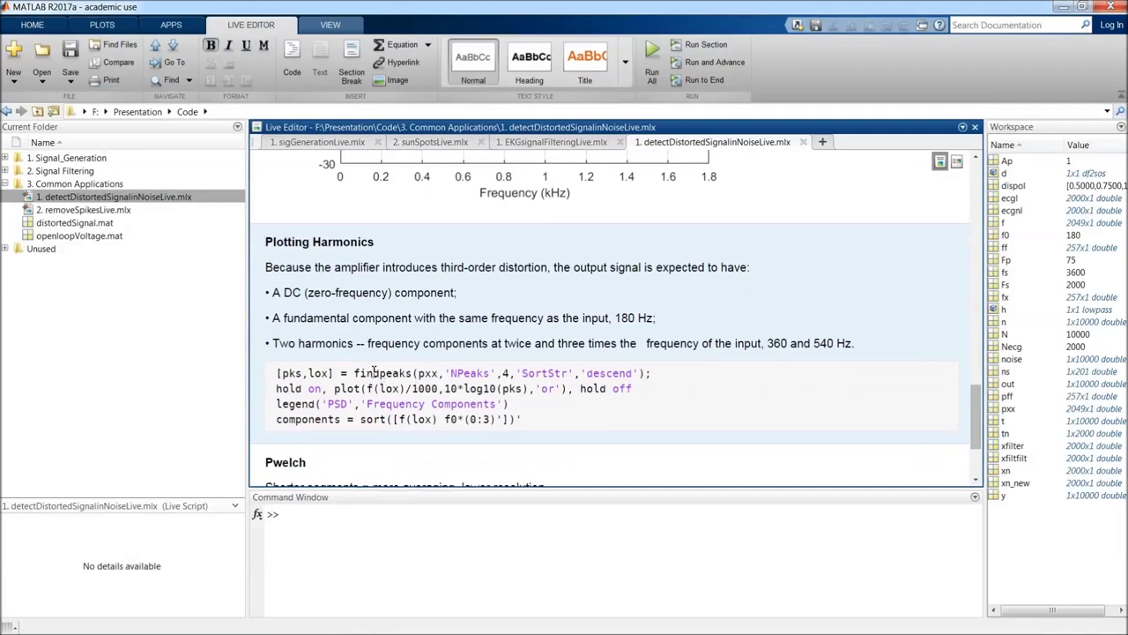
click(687, 69)
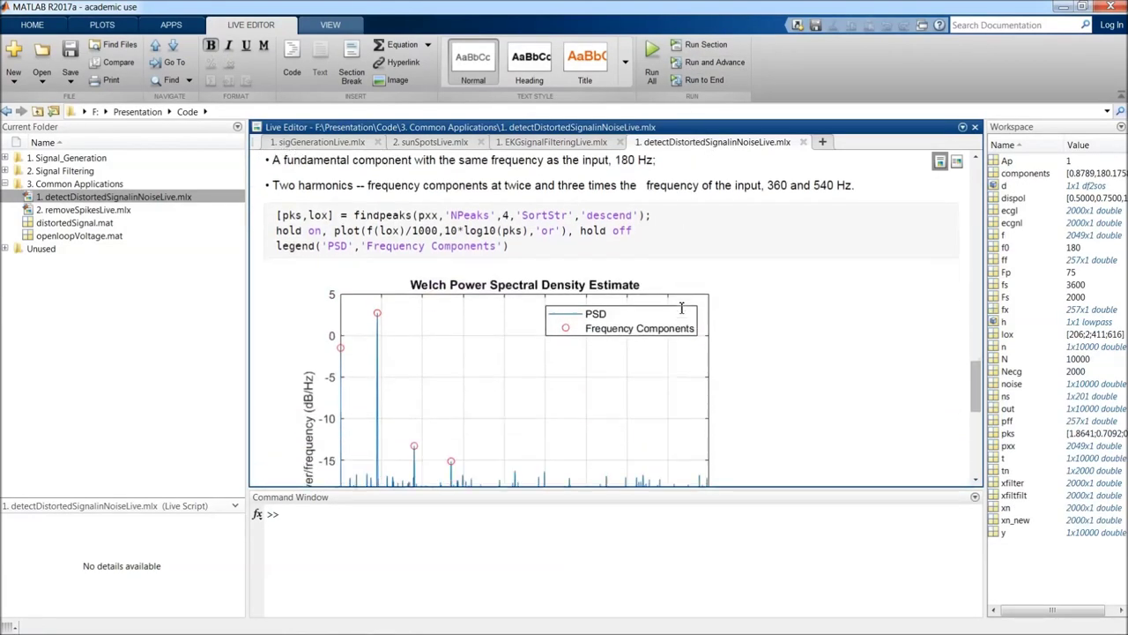
click(724, 267)
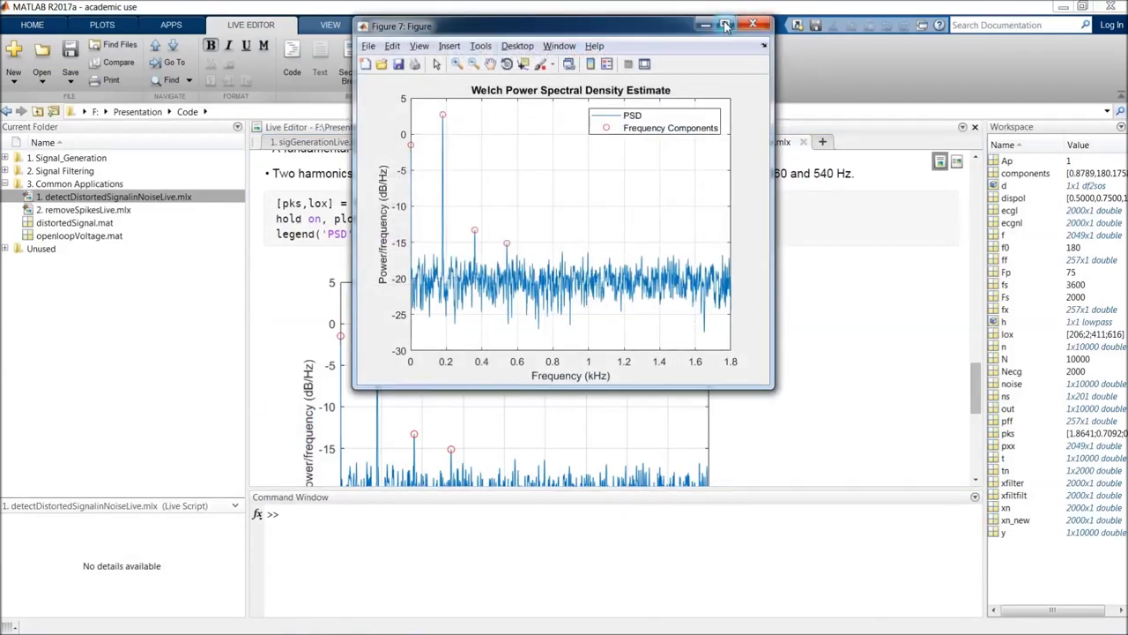
click(724, 26)
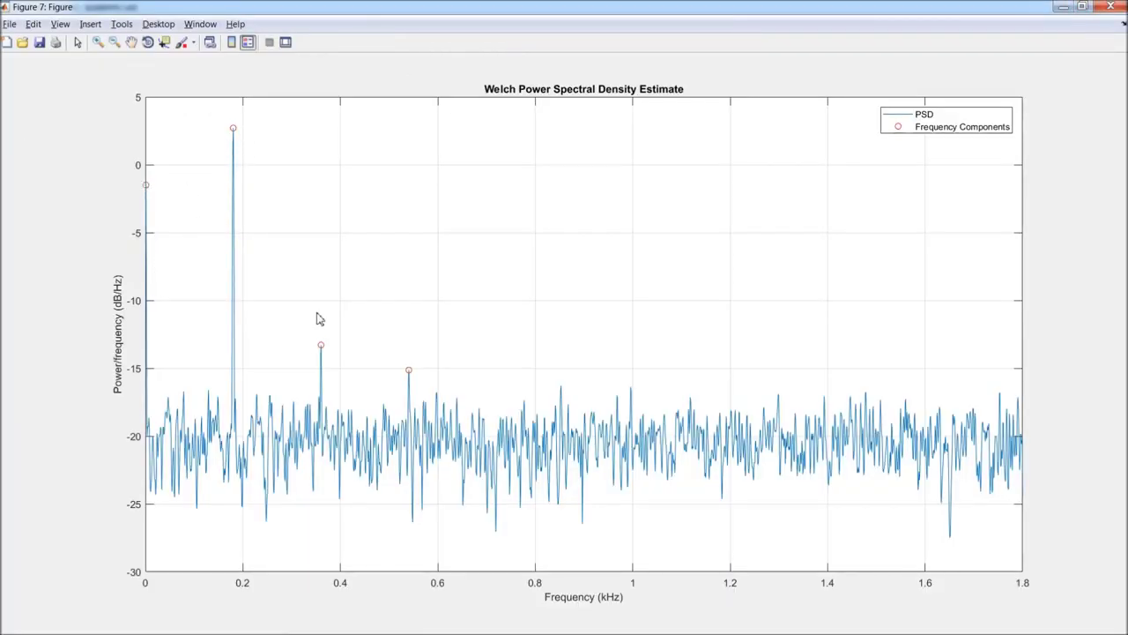
click(1102, 9)
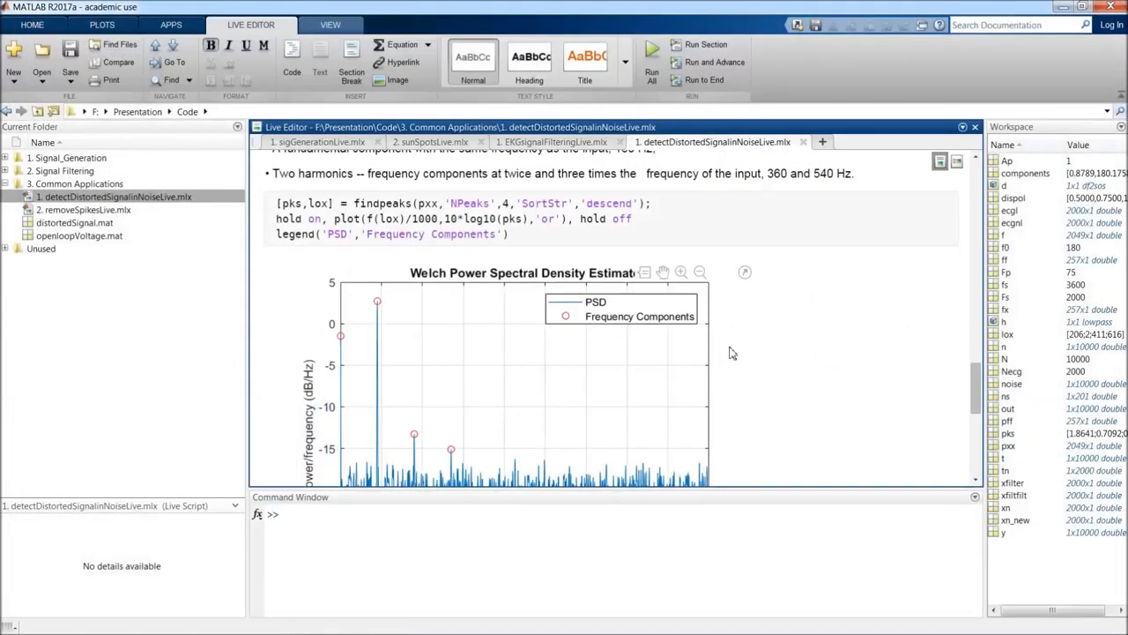
scroll(557, 353, down, 3)
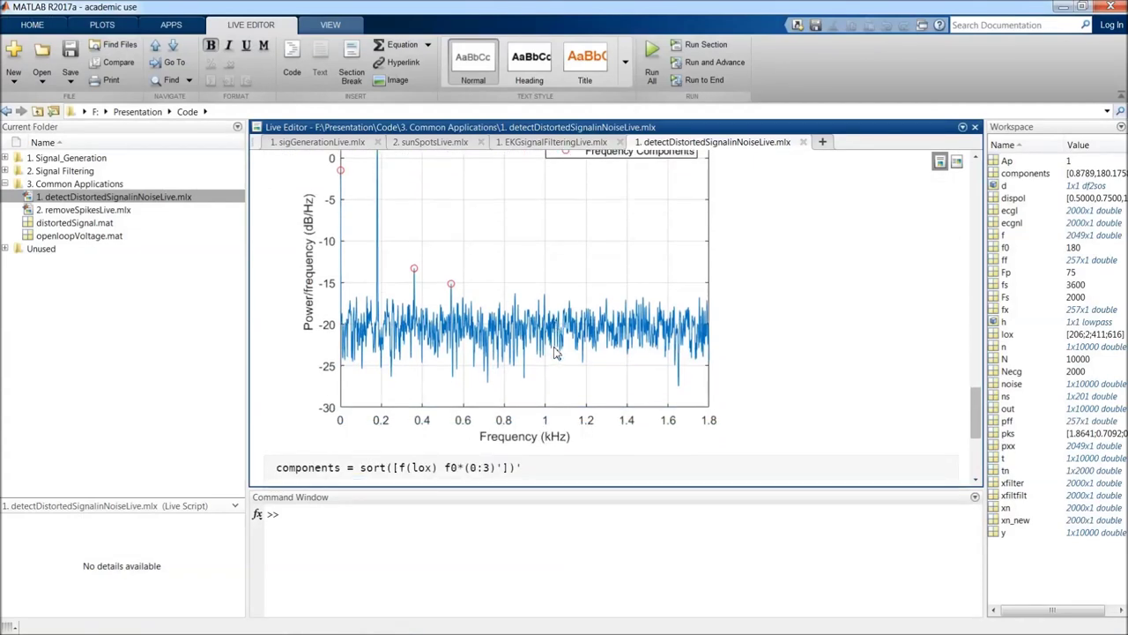
scroll(556, 353, down, 2)
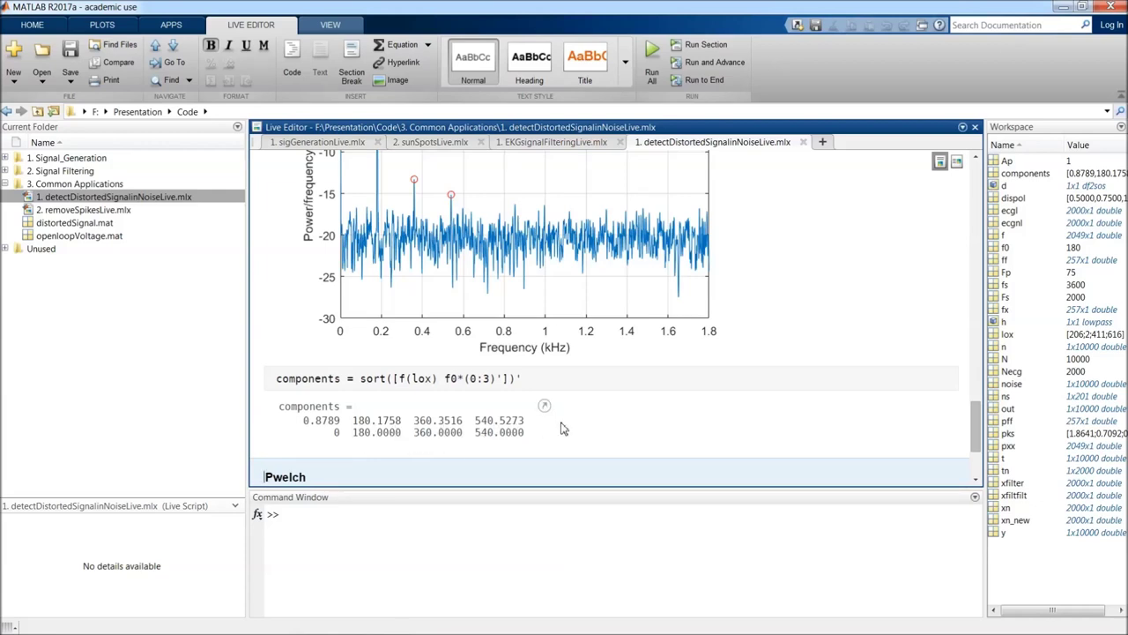
scroll(564, 430, down, 3)
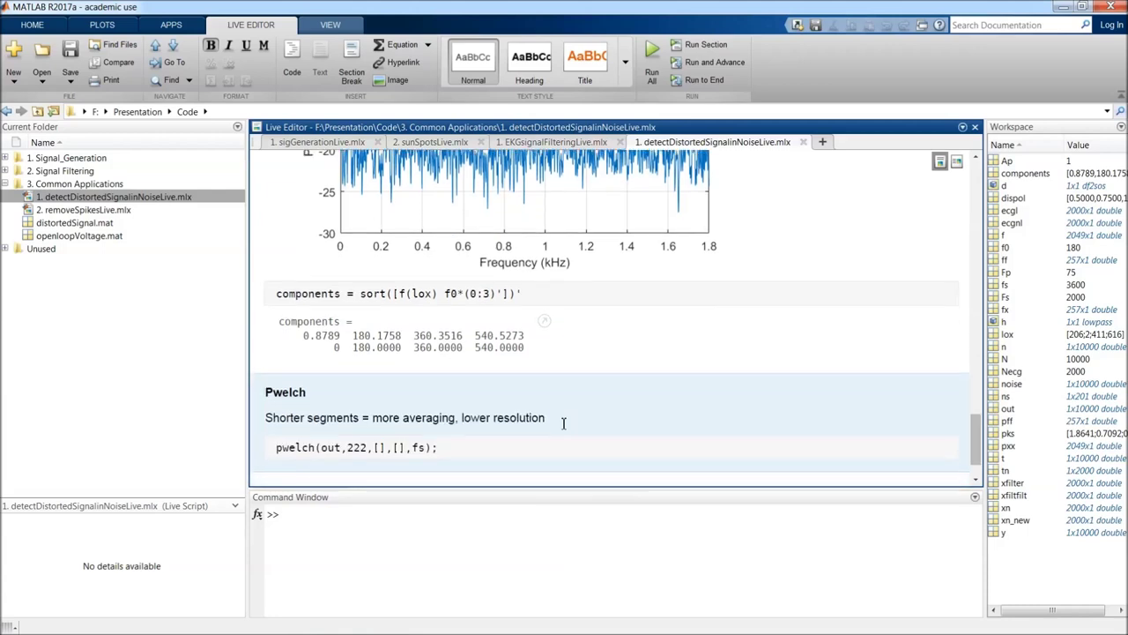
scroll(564, 425, up, 3)
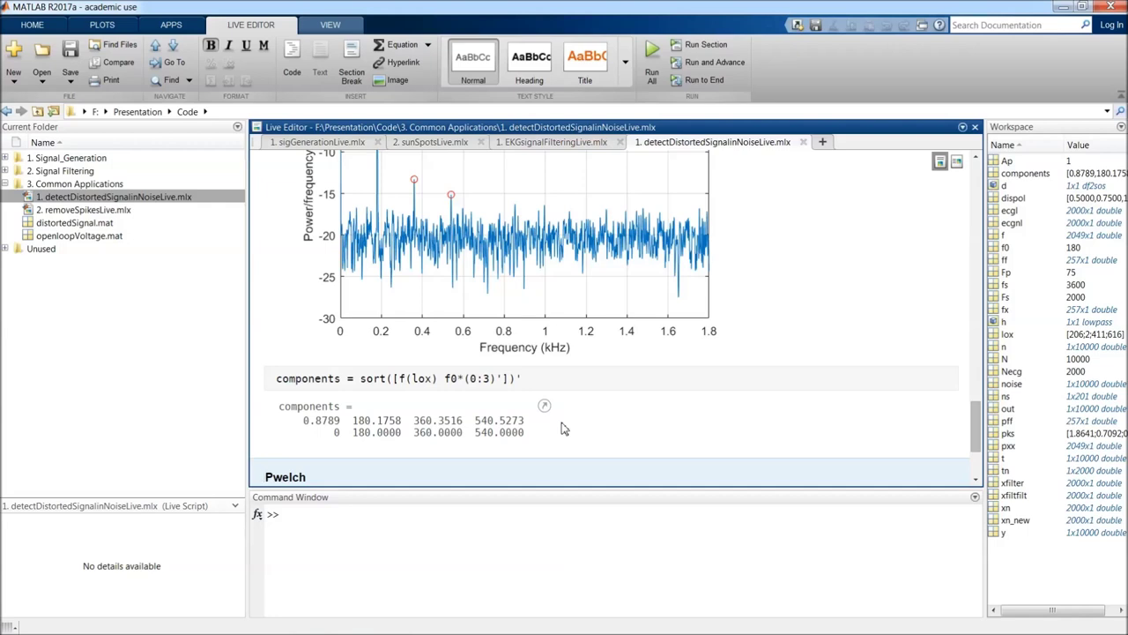
scroll(564, 429, down, 3)
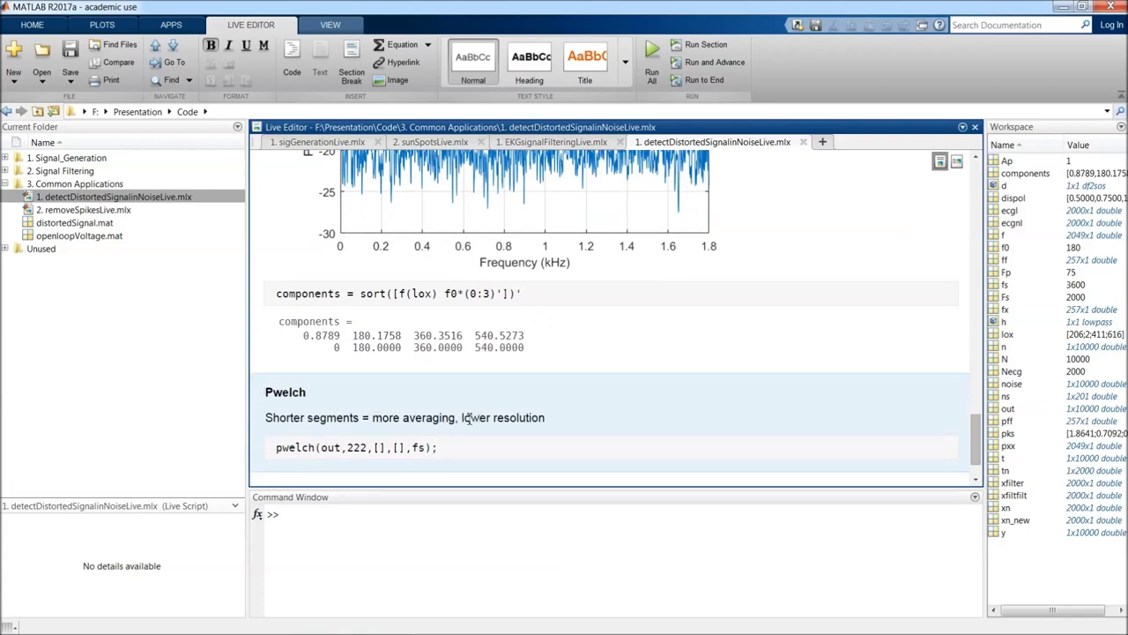
Run the 222-sample pwelch section, review its smooth PSD plot, then start the 4444-sample pwelch section
click(731, 69)
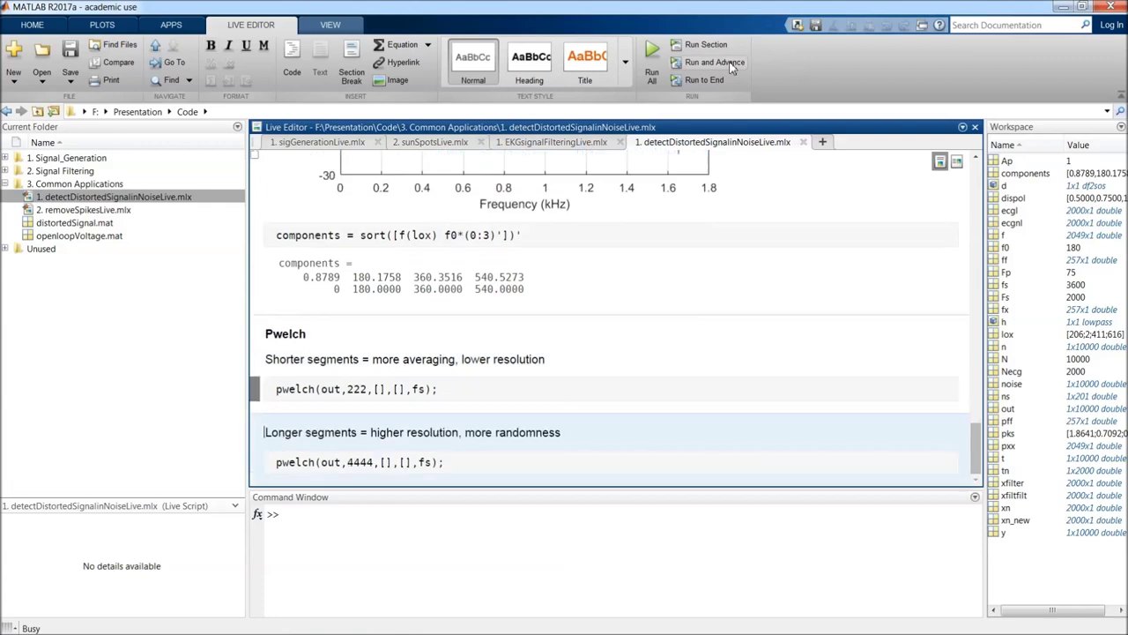
scroll(774, 402, down, 5)
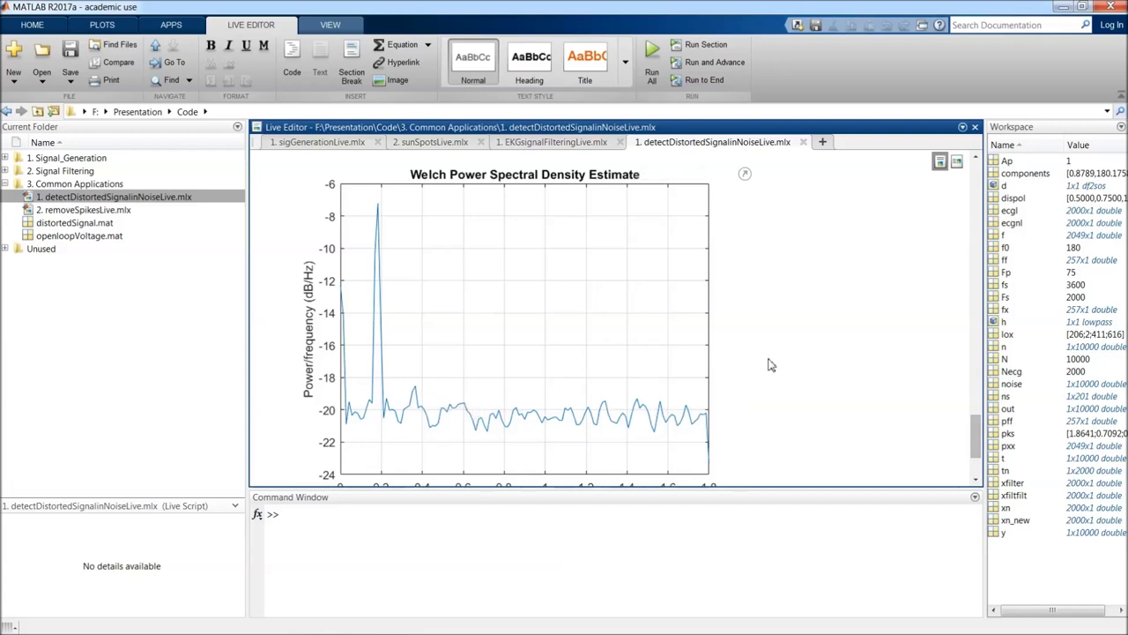
scroll(769, 365, down, 1)
scroll(769, 365, down, 3)
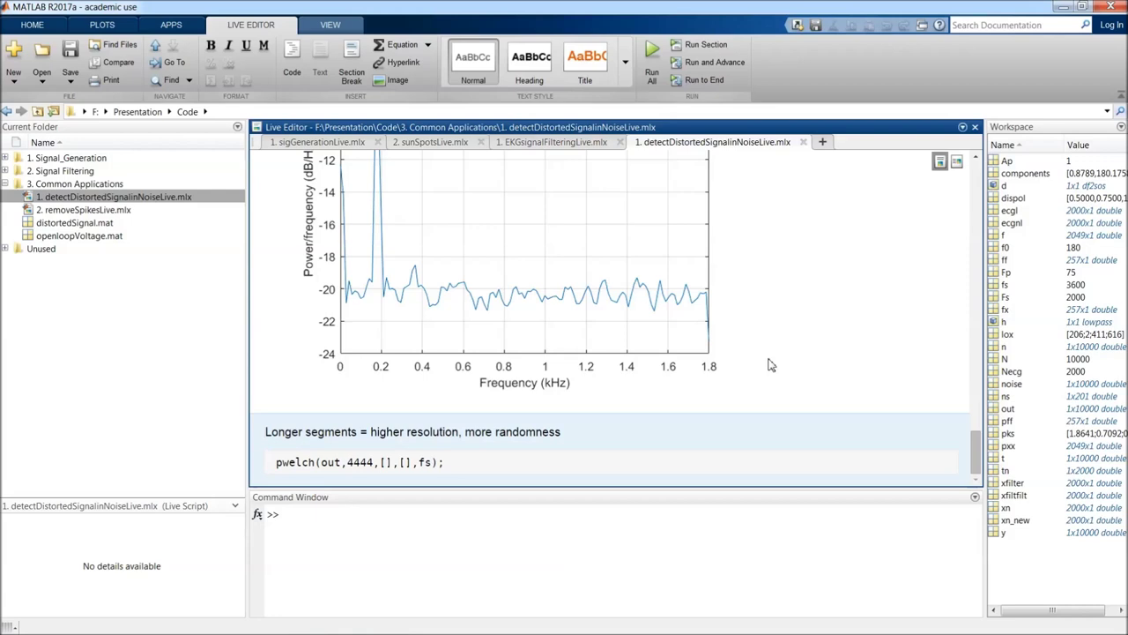
key(F5)
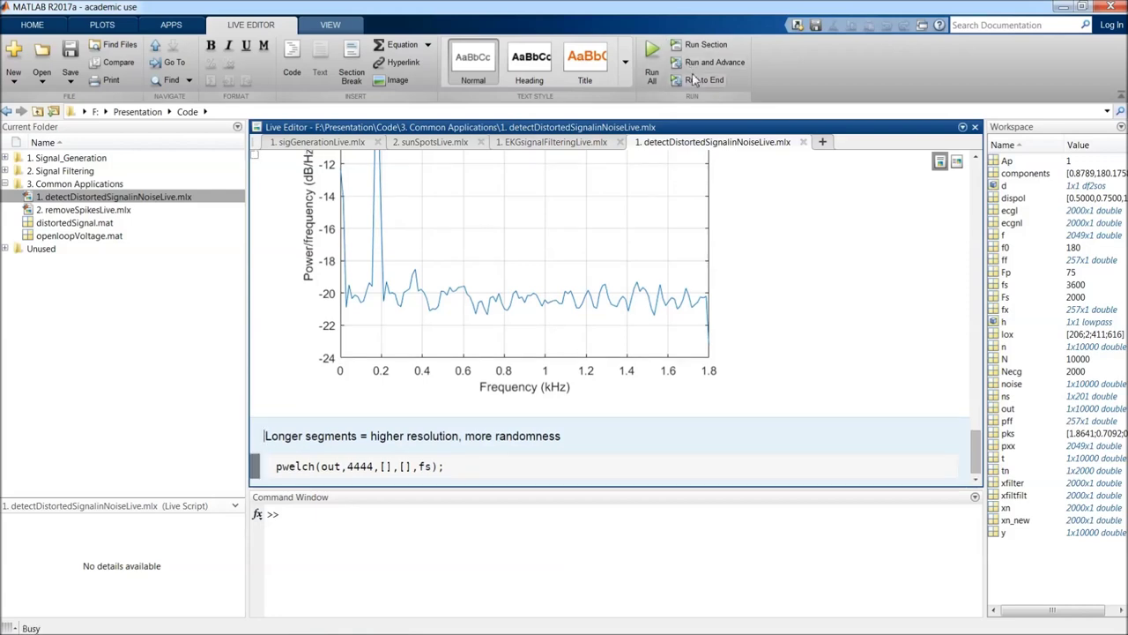
Review the noisier 4444-sample Welch PSD plot peaking near 0.18 kHz, then switch to the PowerPoint slide show
scroll(761, 377, down, 6)
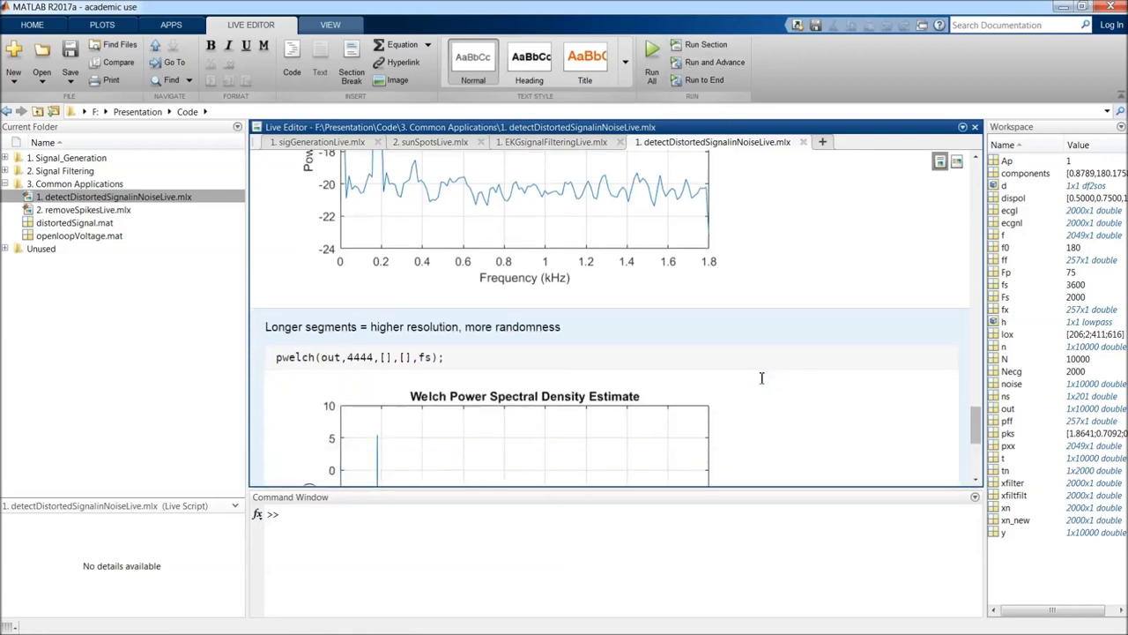
scroll(758, 379, down, 3)
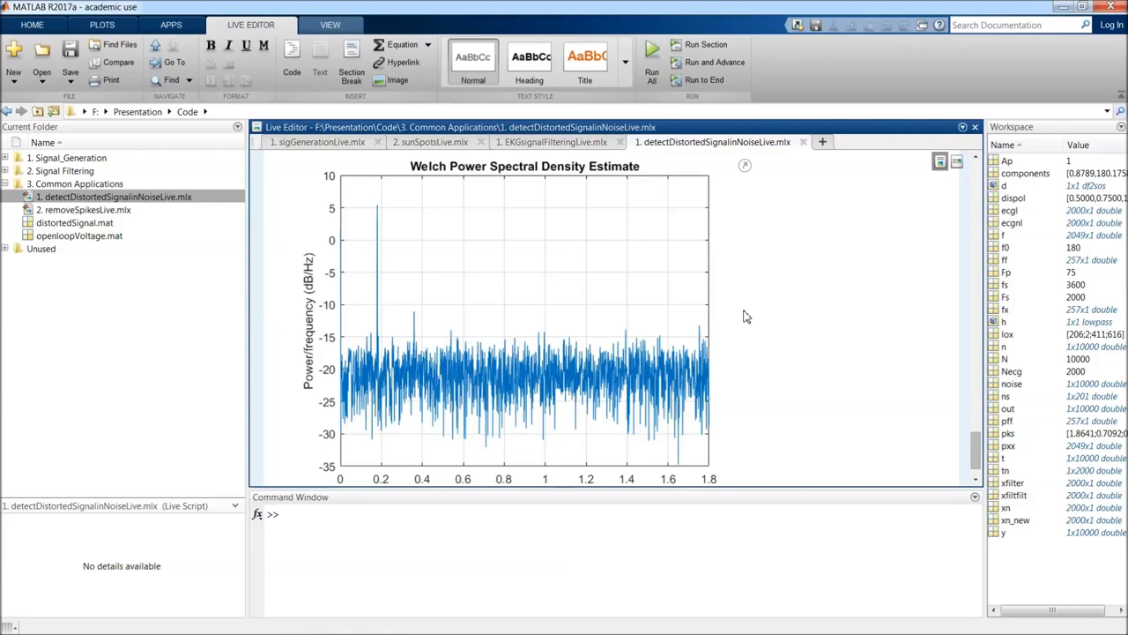
key(alt+Tab)
Open removeSpikesLive.mlx and run its Load and Visualise sections to plot the spiky open-loop voltage
click(64, 217)
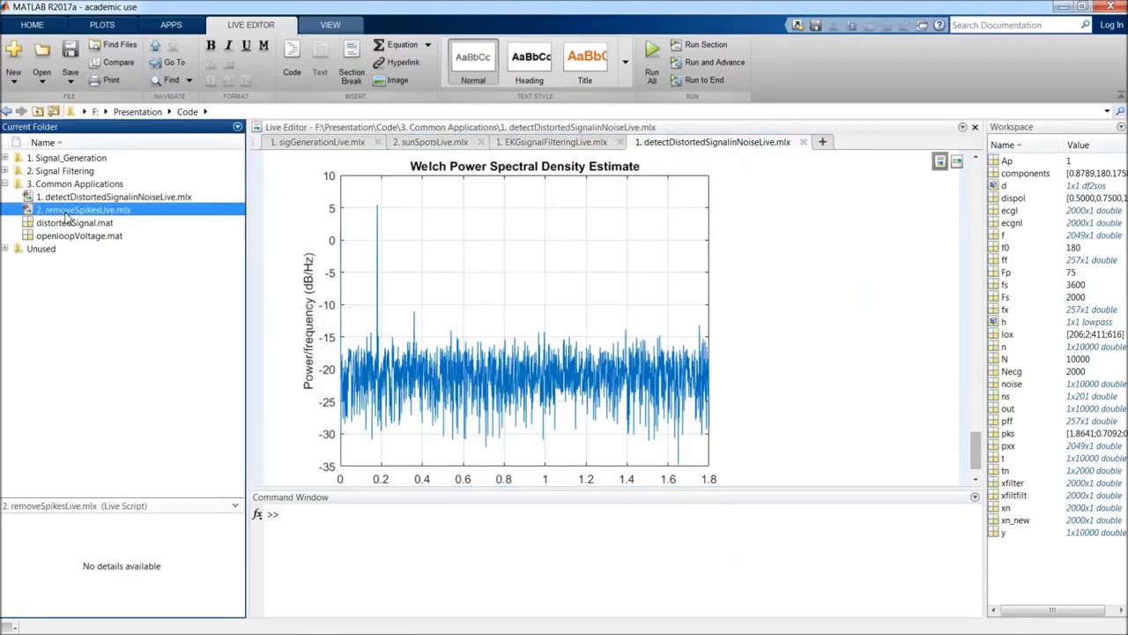
double_click(66, 217)
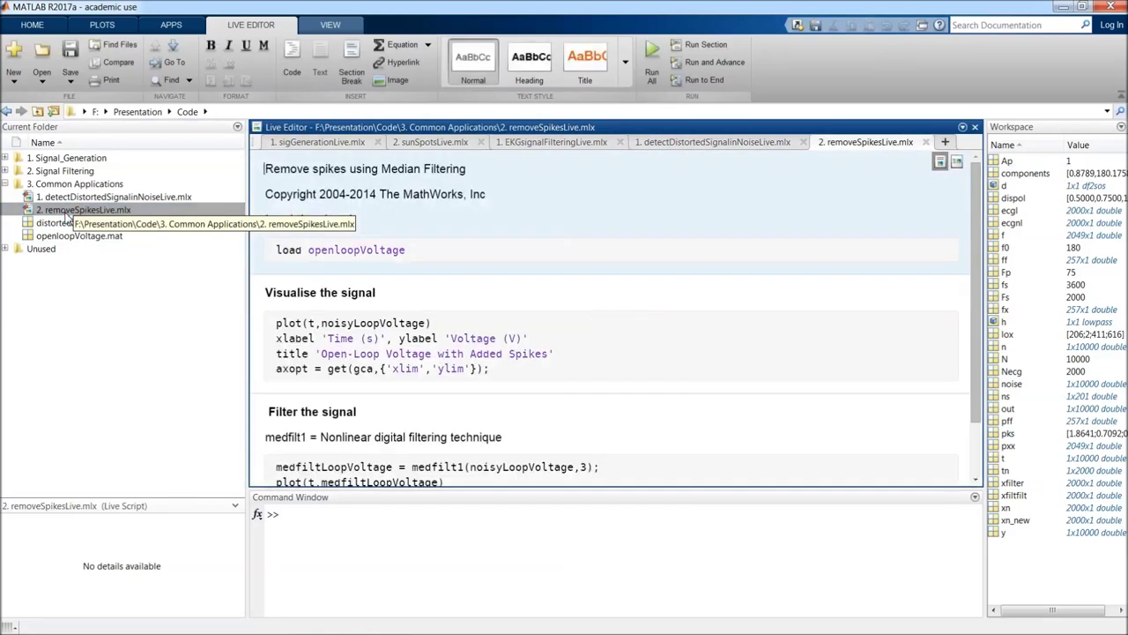
click(710, 62)
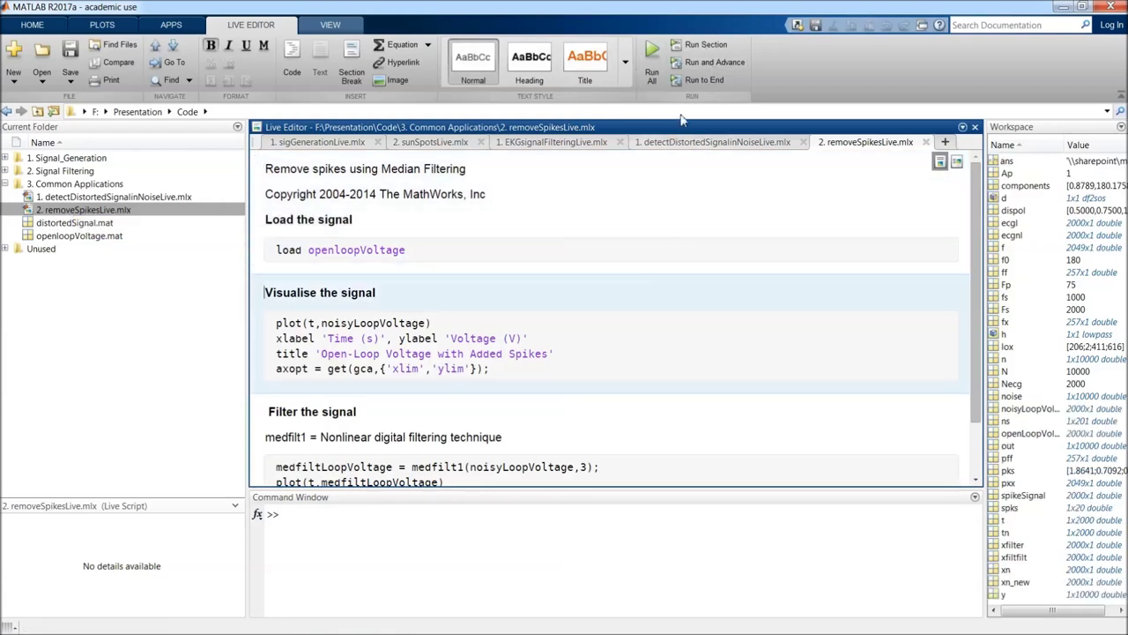
click(711, 62)
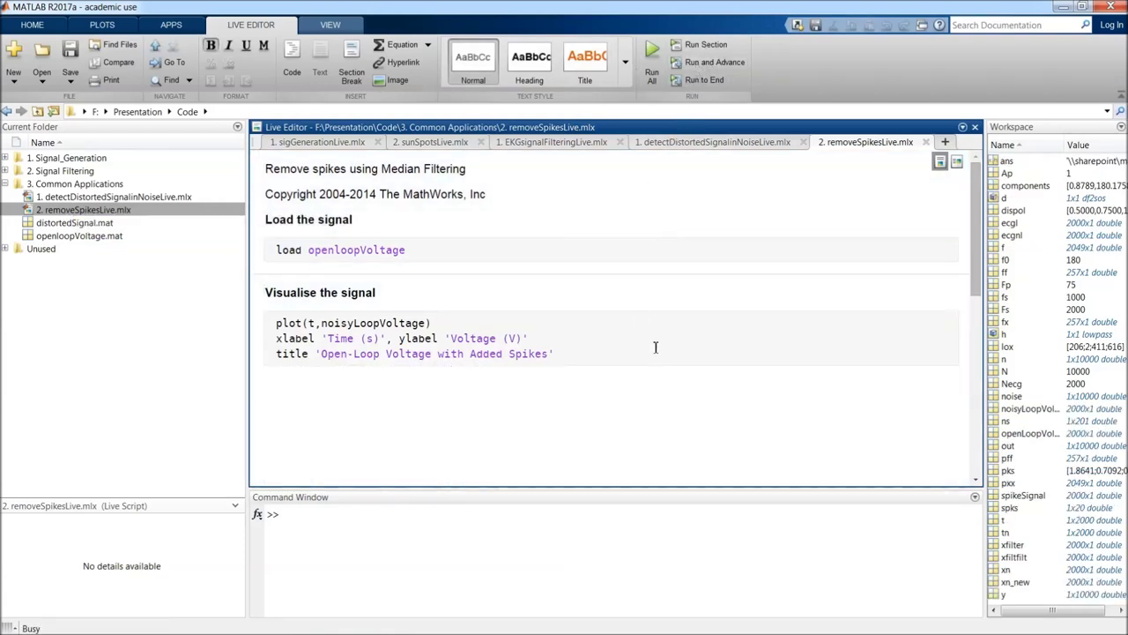
scroll(652, 351, down, 3)
scroll(653, 352, down, 3)
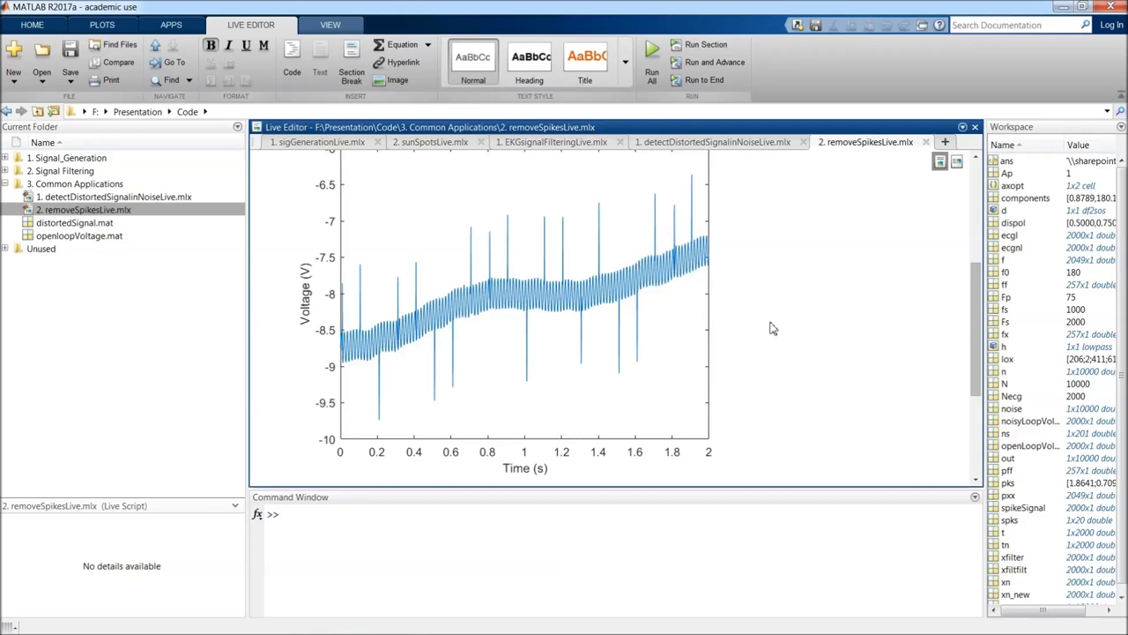
scroll(771, 328, up, 3)
Run the medfilt1 'Filter the signal' section to remove the voltage spikes
scroll(771, 328, down, 6)
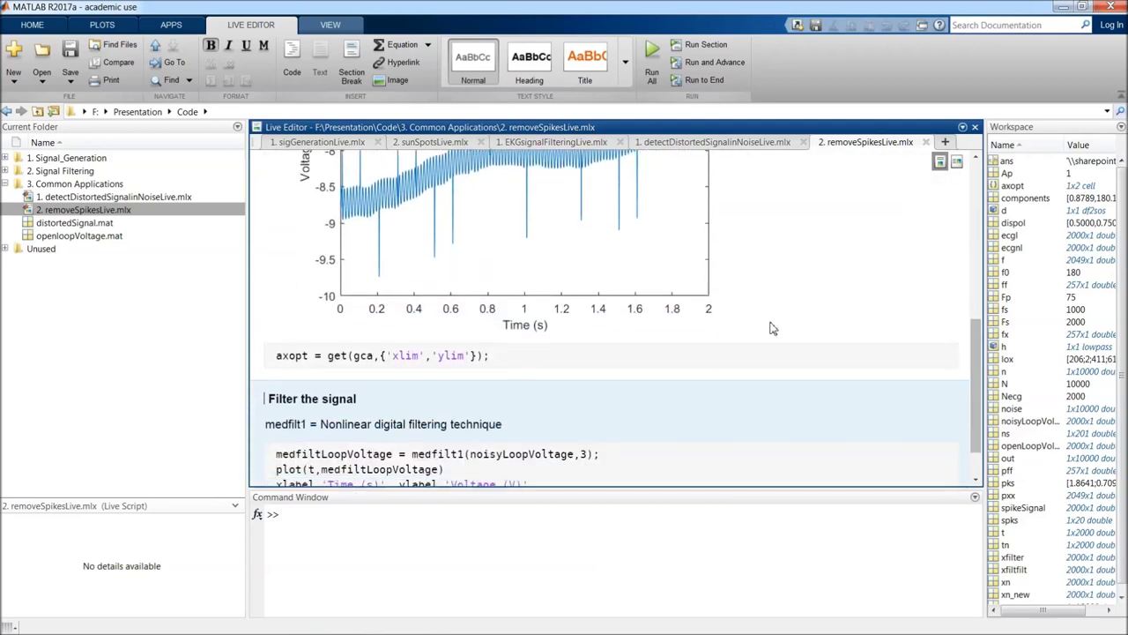
scroll(771, 328, down, 1)
scroll(426, 397, down, 1)
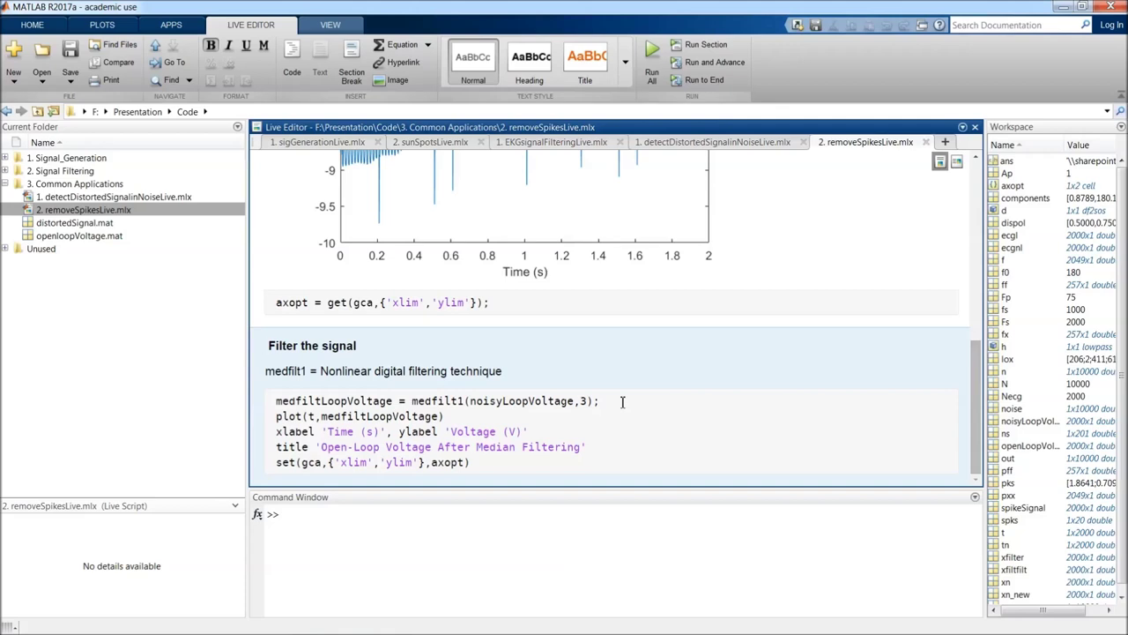
key(ctrl+Return)
scroll(676, 377, down, 5)
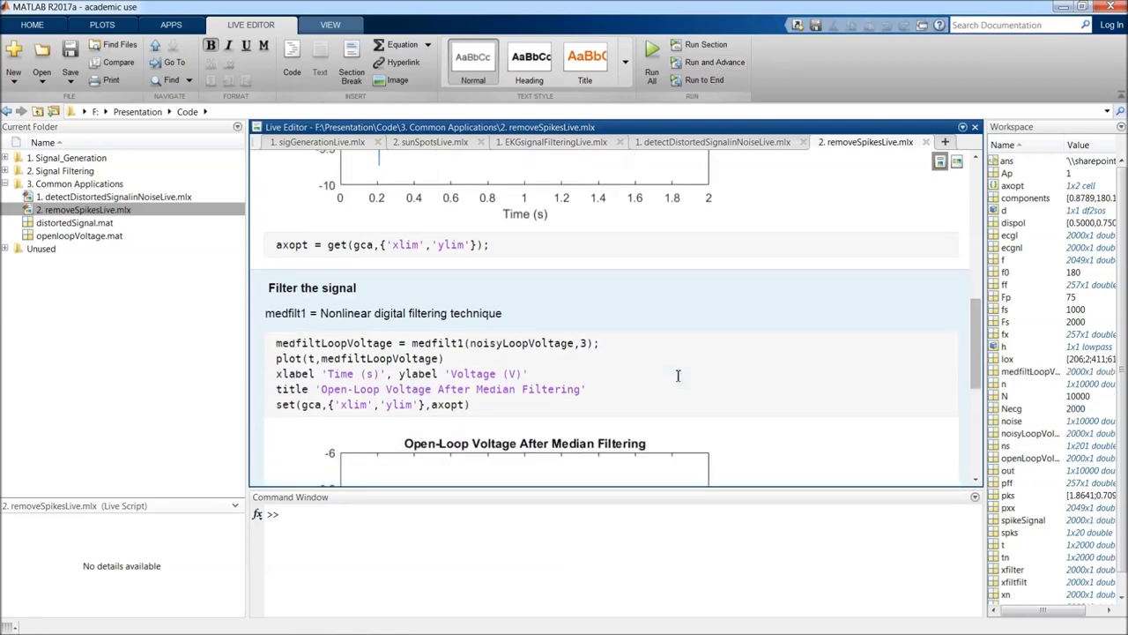
View the median-filtered voltage plot in its own maximized figure window, then close it
click(744, 164)
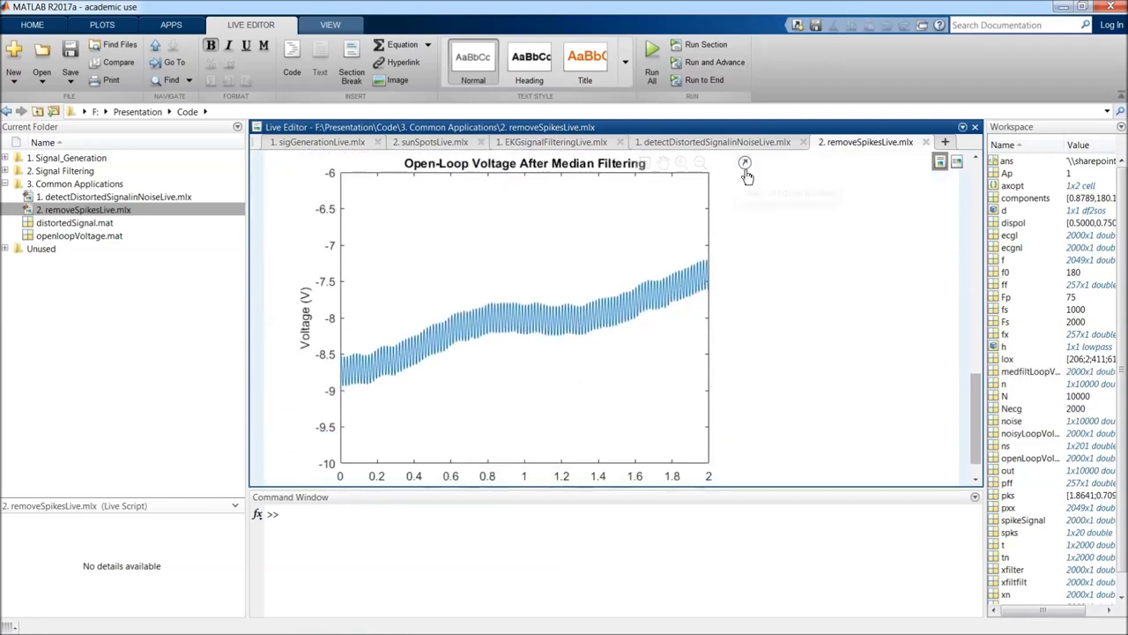
double_click(721, 23)
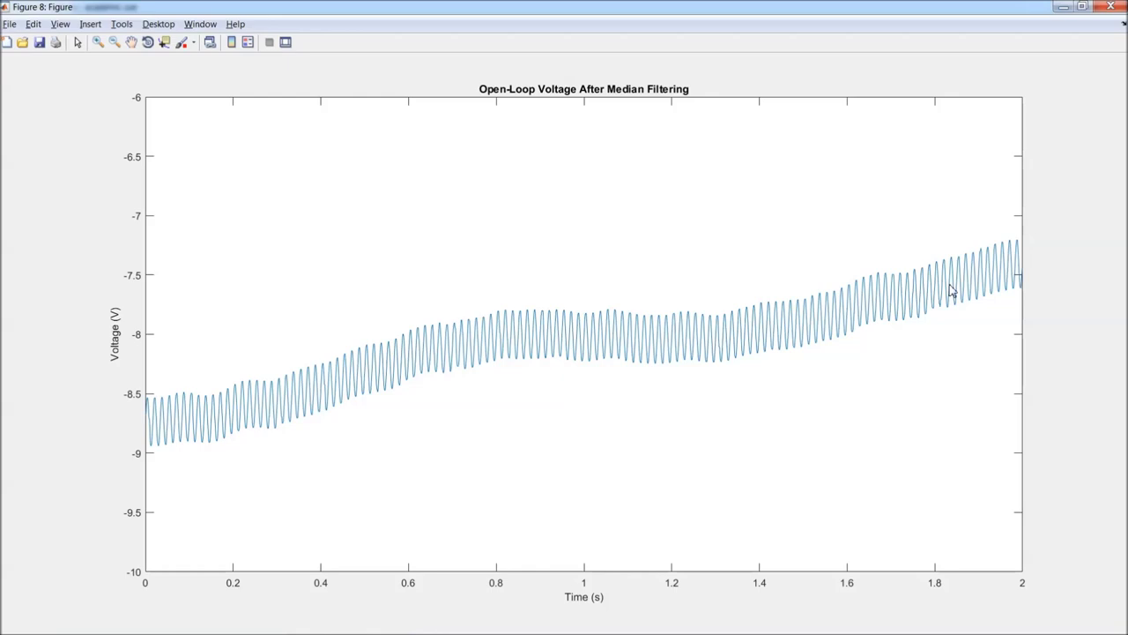
click(1108, 13)
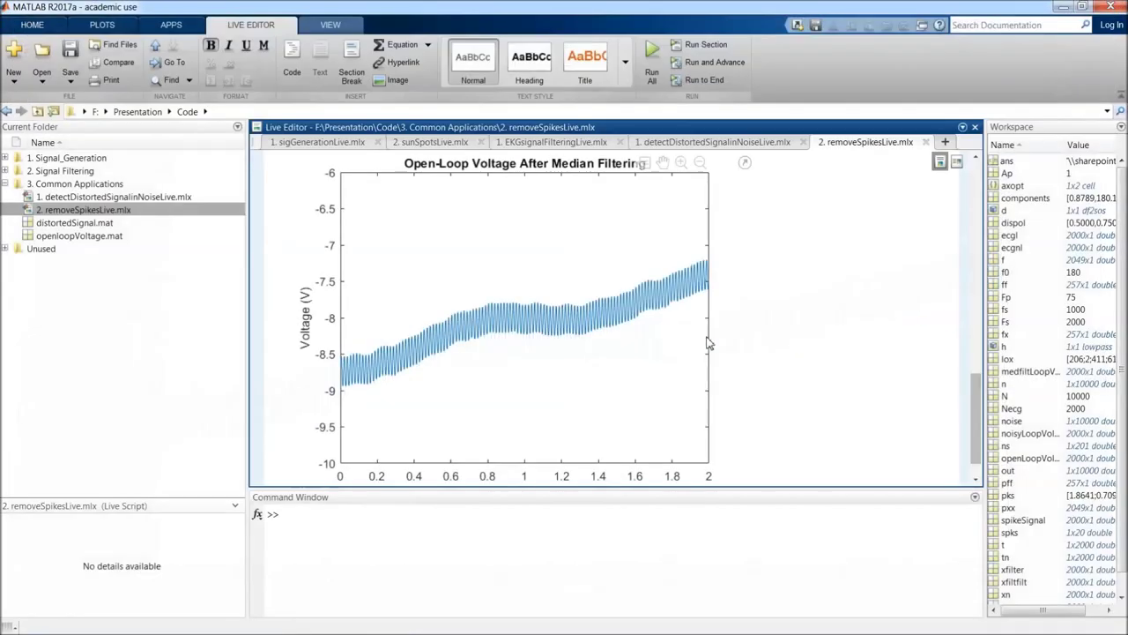